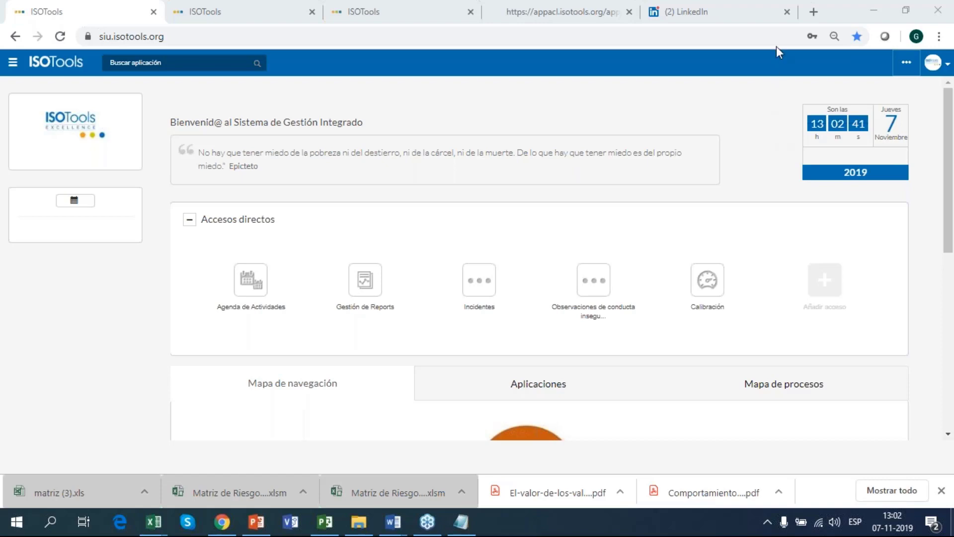
Close the LinkedIn page and load the siu.isotools.org login page in a new browser tab.
{"action": "left_click", "coordinate": [810, 15]}
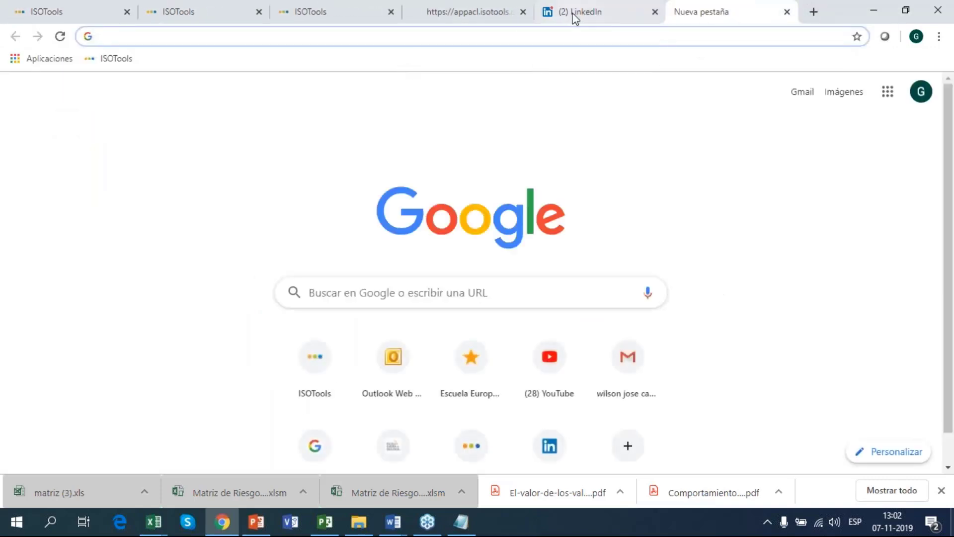
{"action": "left_click", "coordinate": [655, 12]}
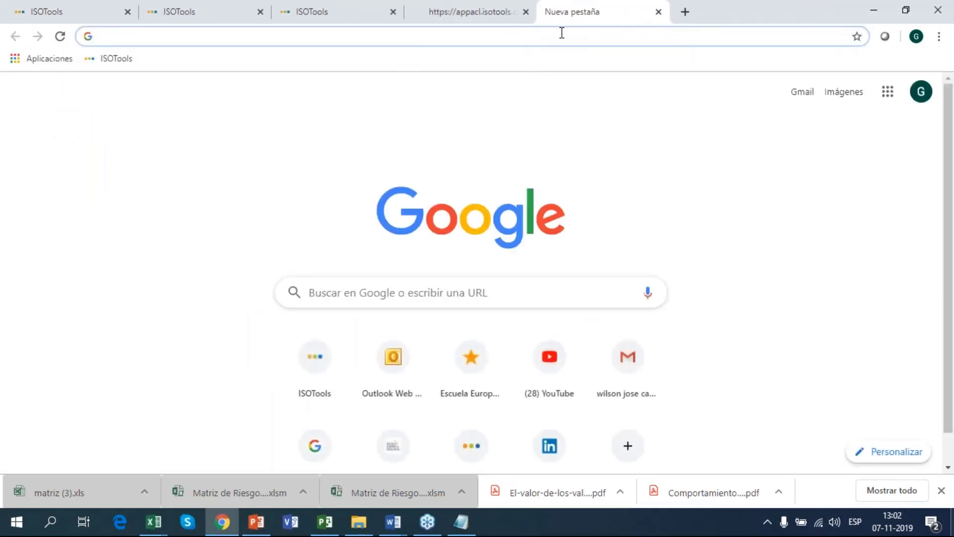
{"action": "type", "text": "s"}
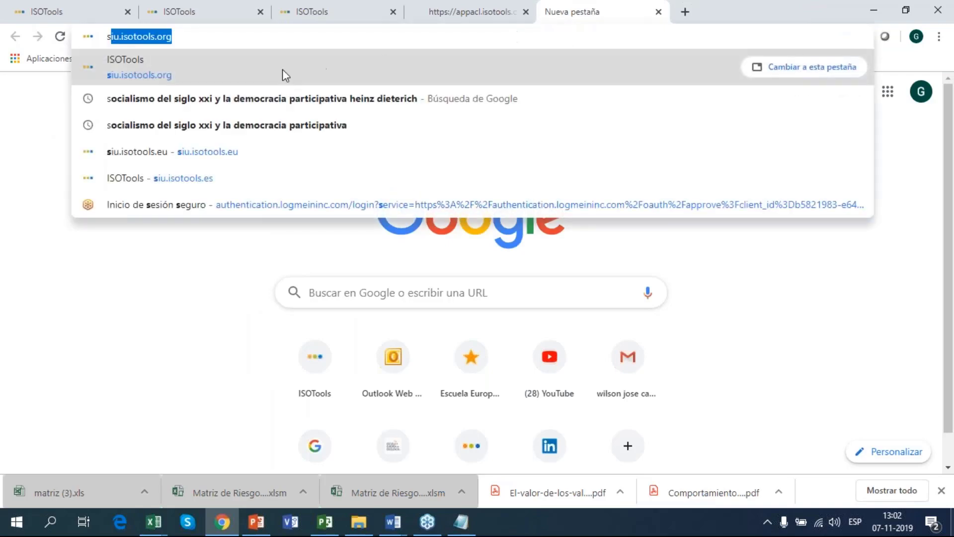
{"action": "key", "text": "Return"}
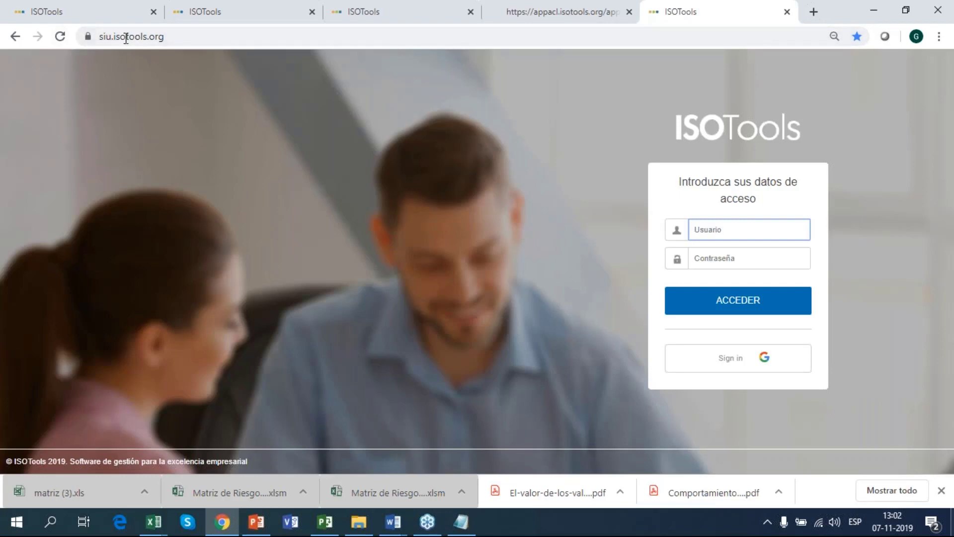
Inspect the user name field's saved entries and the password field on the login form.
{"action": "left_click", "coordinate": [726, 228]}
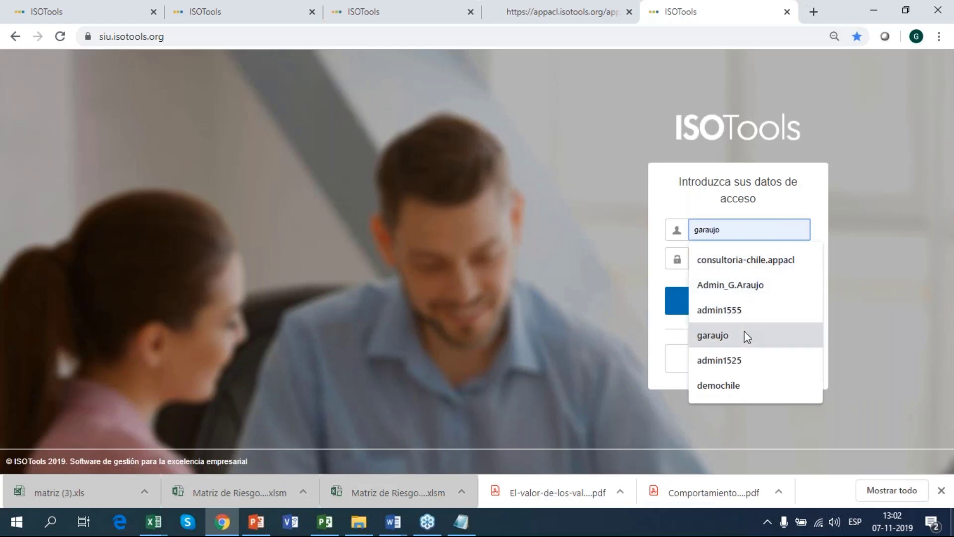
{"action": "left_click", "coordinate": [577, 291]}
{"action": "left_click", "coordinate": [720, 258]}
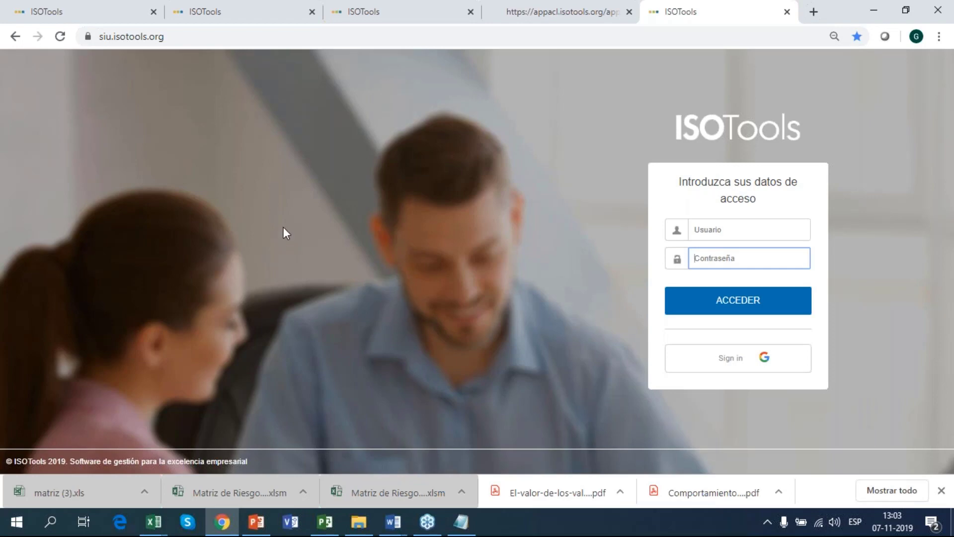
Check the other ISOTools pages, return to the home page and close the audit management and nonconformity tabs.
{"action": "left_click", "coordinate": [252, 11]}
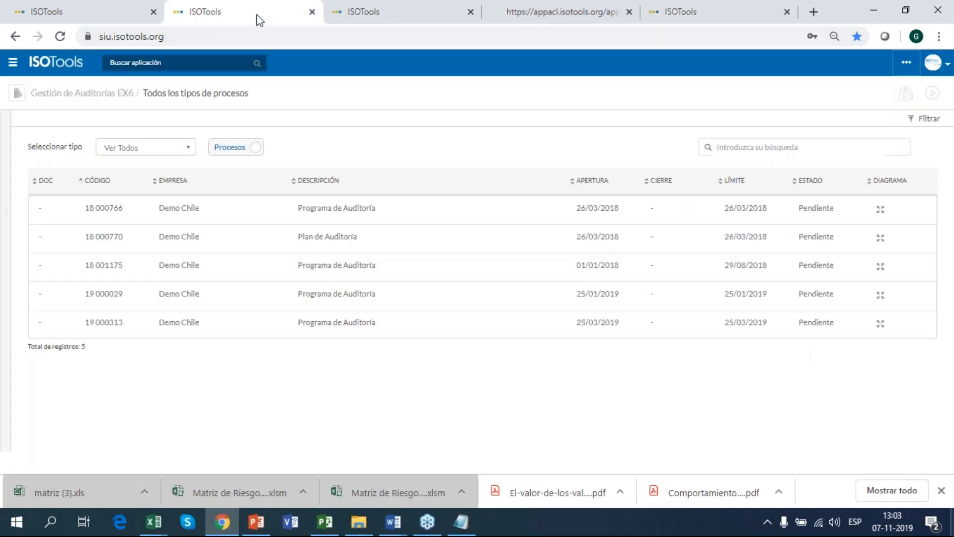
{"action": "left_click", "coordinate": [360, 10]}
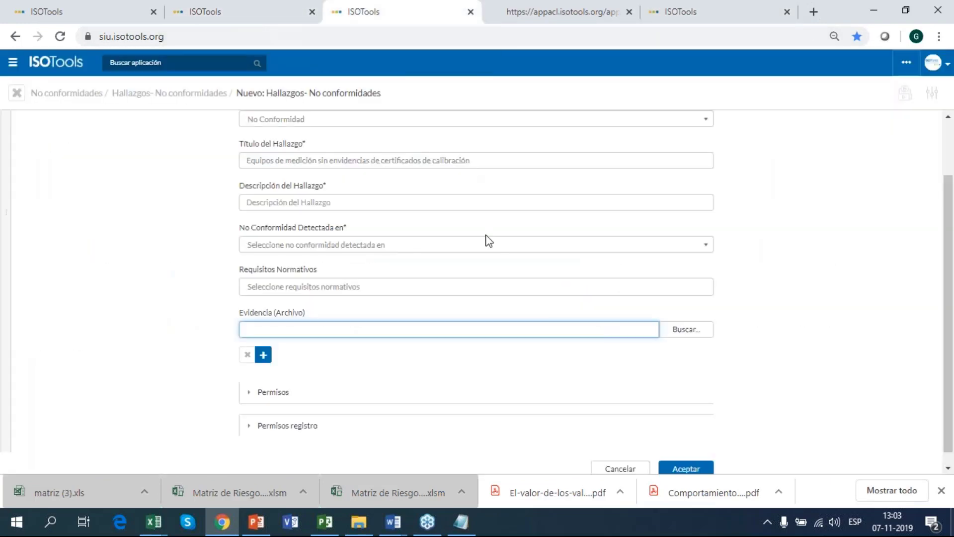
{"action": "left_click", "coordinate": [104, 13]}
{"action": "scroll", "coordinate": [477, 342], "scroll_direction": "down", "scroll_amount": 3}
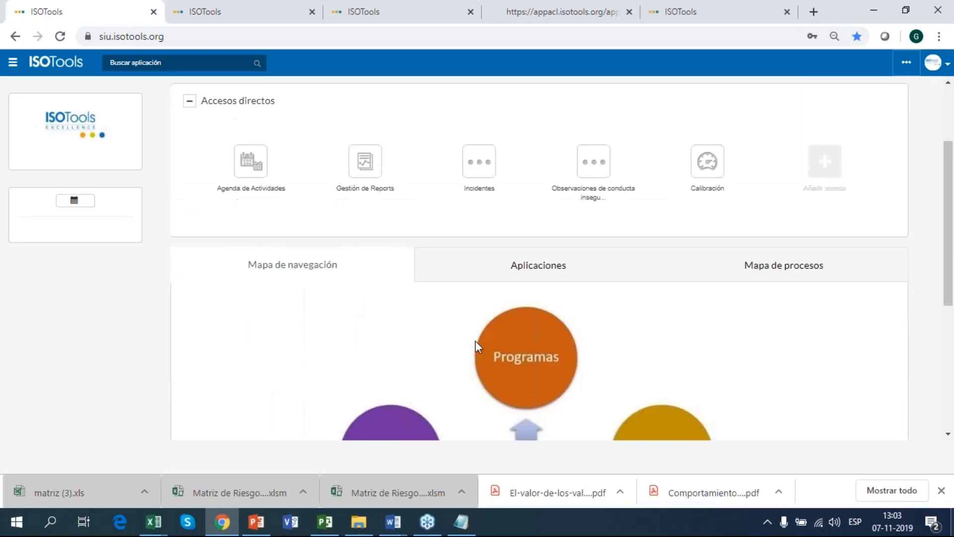
{"action": "left_click", "coordinate": [312, 11]}
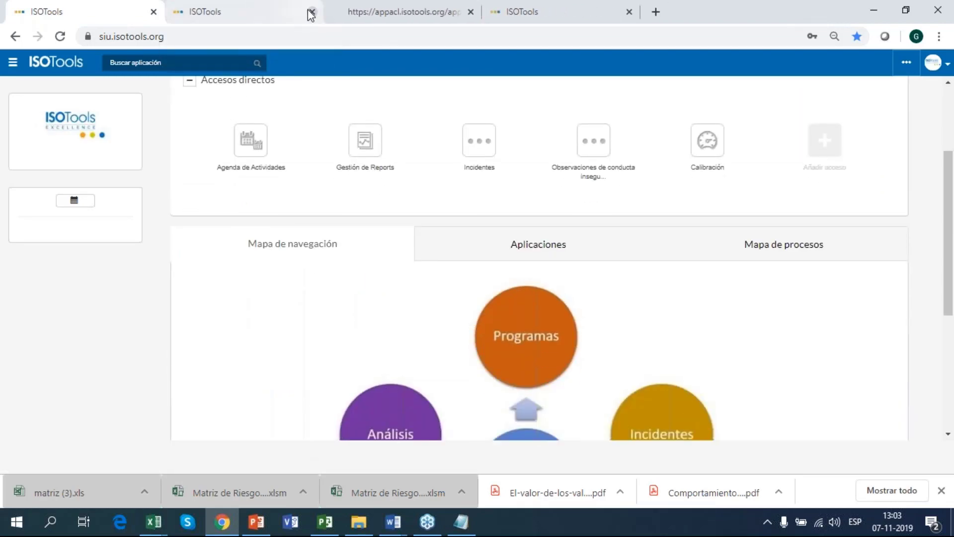
{"action": "left_click", "coordinate": [312, 12]}
View the navigation map on the home page and highlight the welcome quote.
{"action": "scroll", "coordinate": [476, 207], "scroll_direction": "down", "scroll_amount": 1}
{"action": "scroll", "coordinate": [476, 206], "scroll_direction": "down", "scroll_amount": 2}
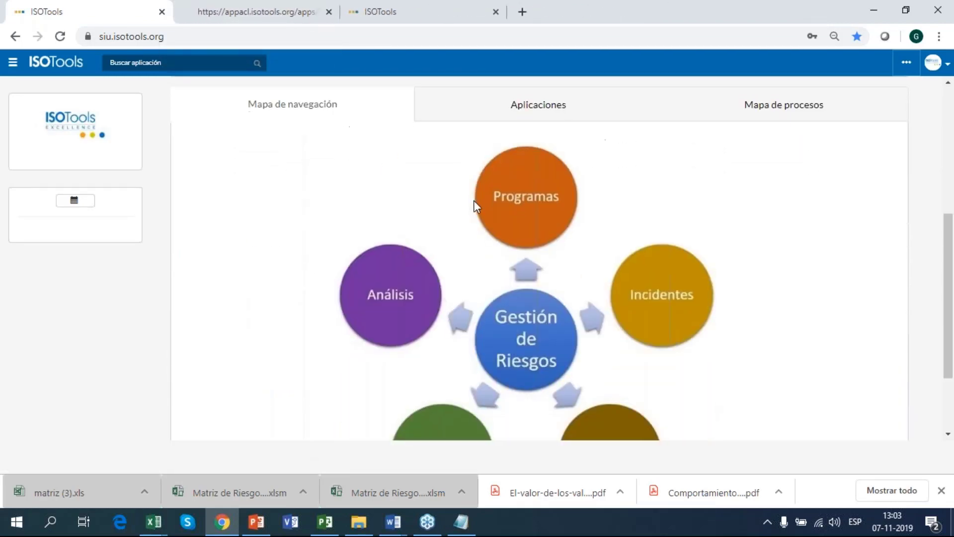
{"action": "scroll", "coordinate": [474, 201], "scroll_direction": "up", "scroll_amount": 5}
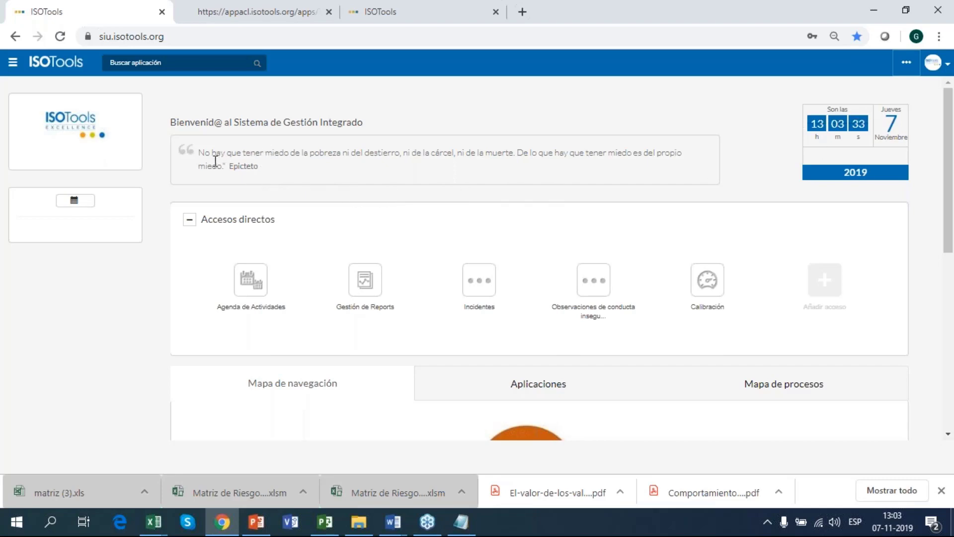
{"action": "triple_click", "coordinate": [200, 154]}
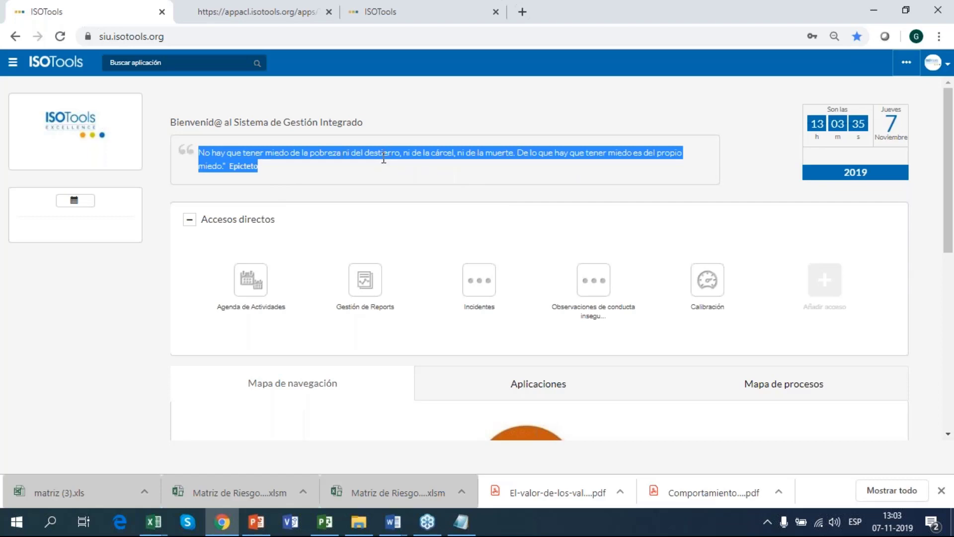
{"action": "left_click", "coordinate": [429, 182]}
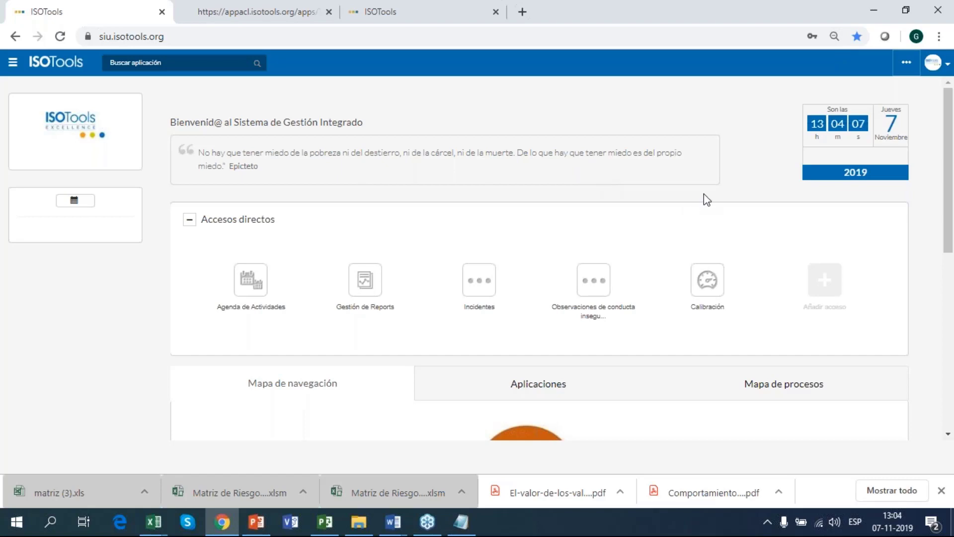
Collapse the Accesos directos section of the home page and expand it again.
{"action": "scroll", "coordinate": [705, 198], "scroll_direction": "down", "scroll_amount": 1}
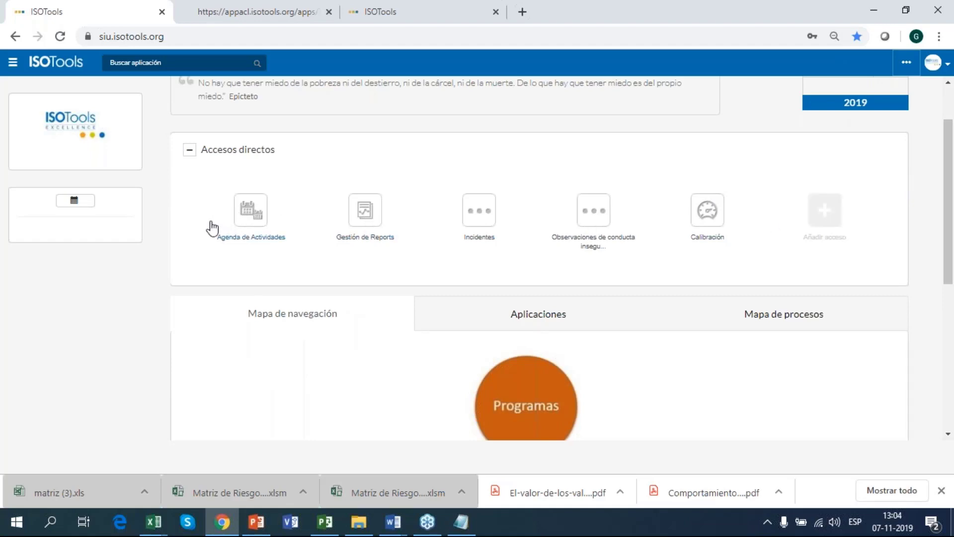
{"action": "left_click", "coordinate": [189, 157]}
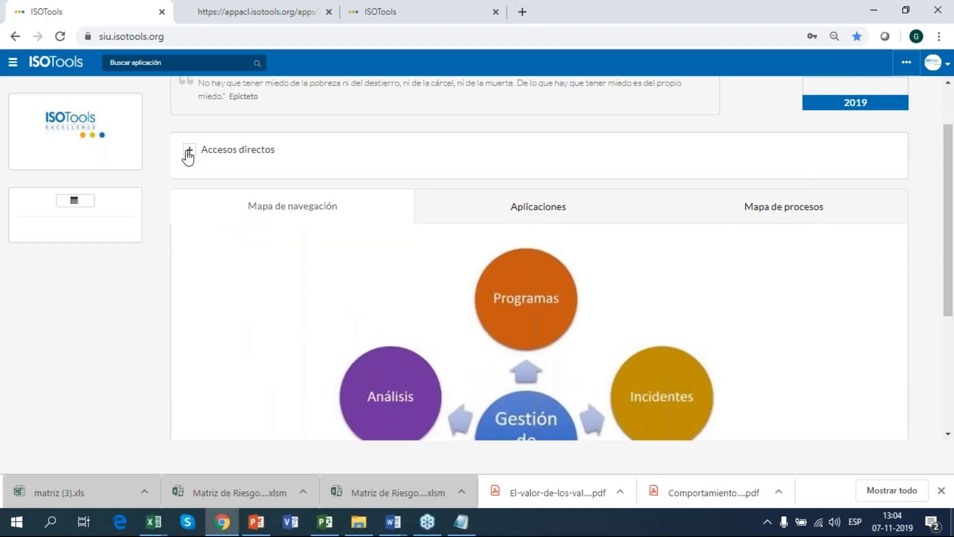
{"action": "left_click", "coordinate": [189, 157]}
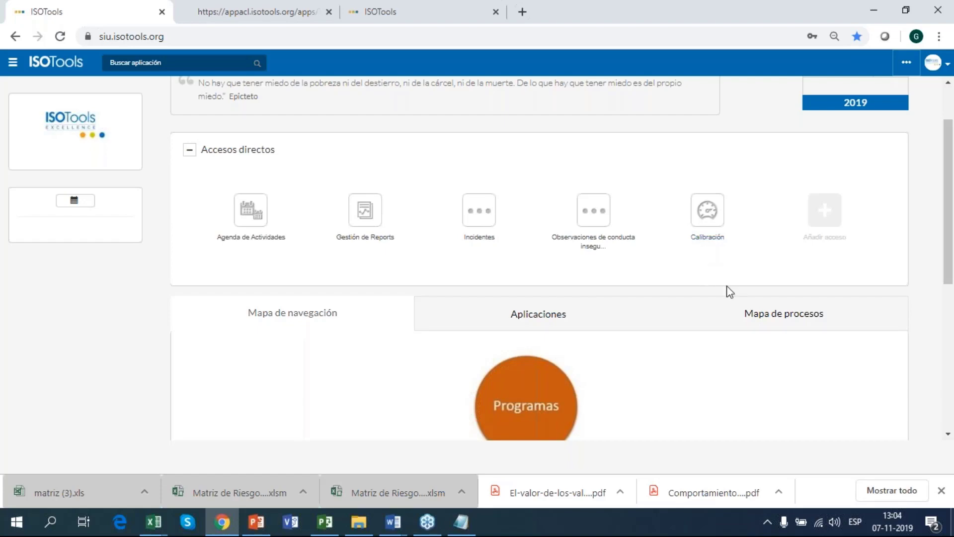
Open Gestión de Riesgos from the navigation map and look through its list of matrix types.
{"action": "scroll", "coordinate": [729, 292], "scroll_direction": "down", "scroll_amount": 4}
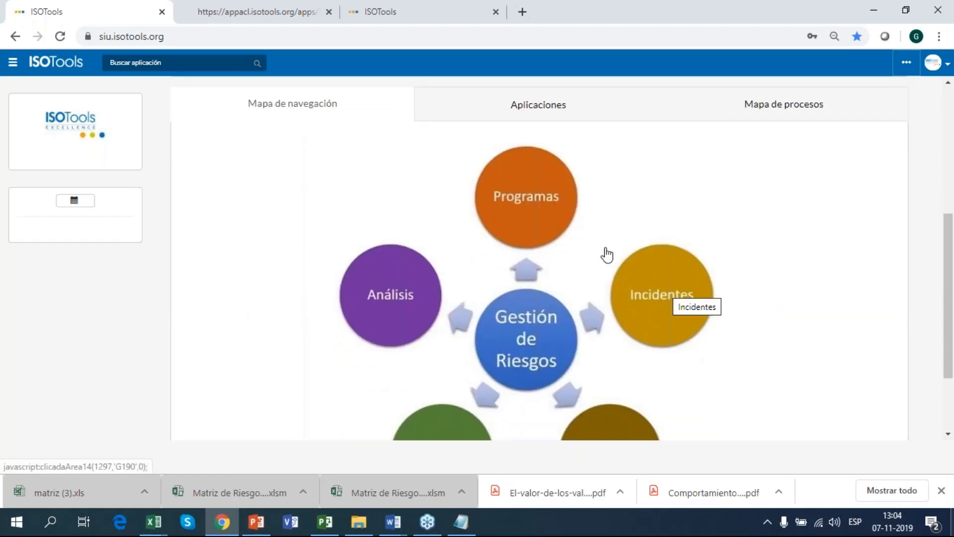
{"action": "scroll", "coordinate": [422, 328], "scroll_direction": "down", "scroll_amount": 2}
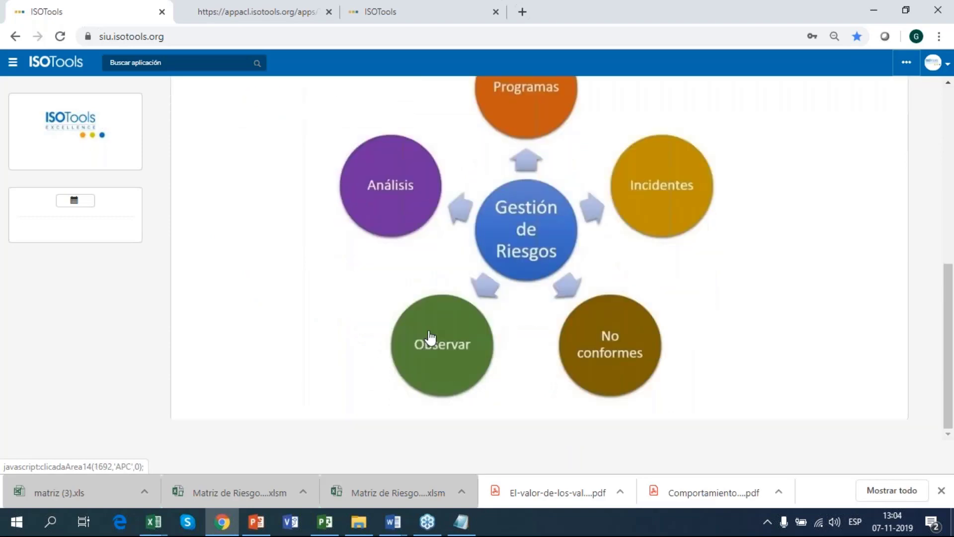
{"action": "left_click", "coordinate": [528, 254]}
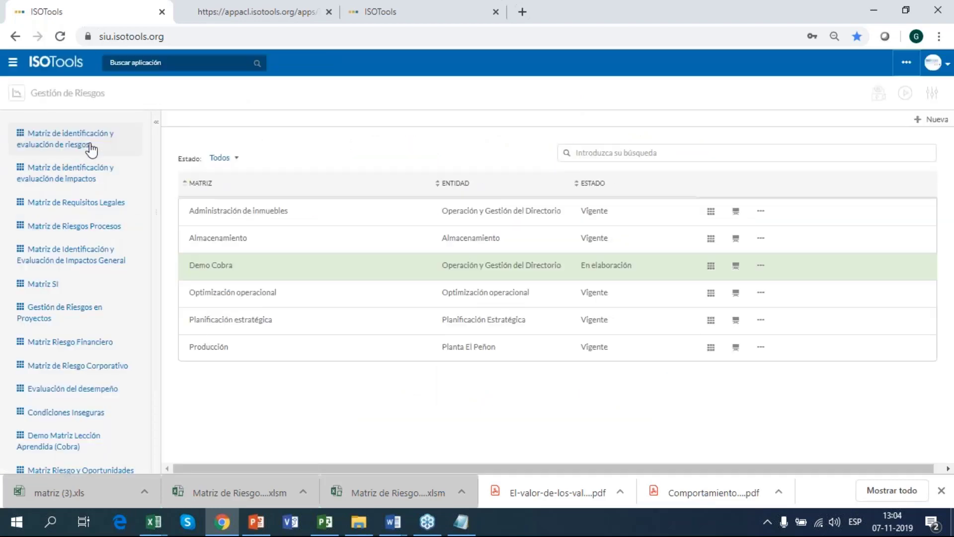
{"action": "scroll", "coordinate": [91, 155], "scroll_direction": "down", "scroll_amount": 2}
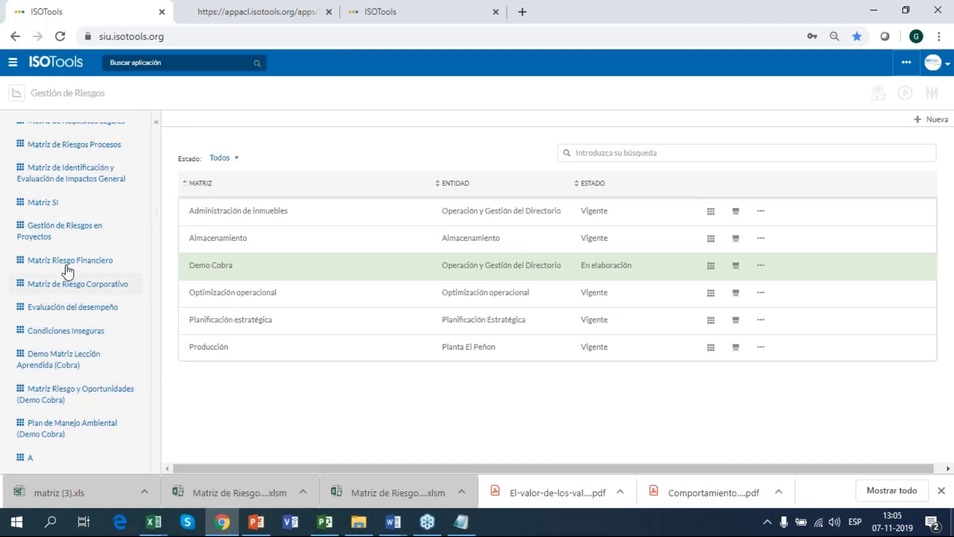
{"action": "scroll", "coordinate": [72, 197], "scroll_direction": "up", "scroll_amount": 2}
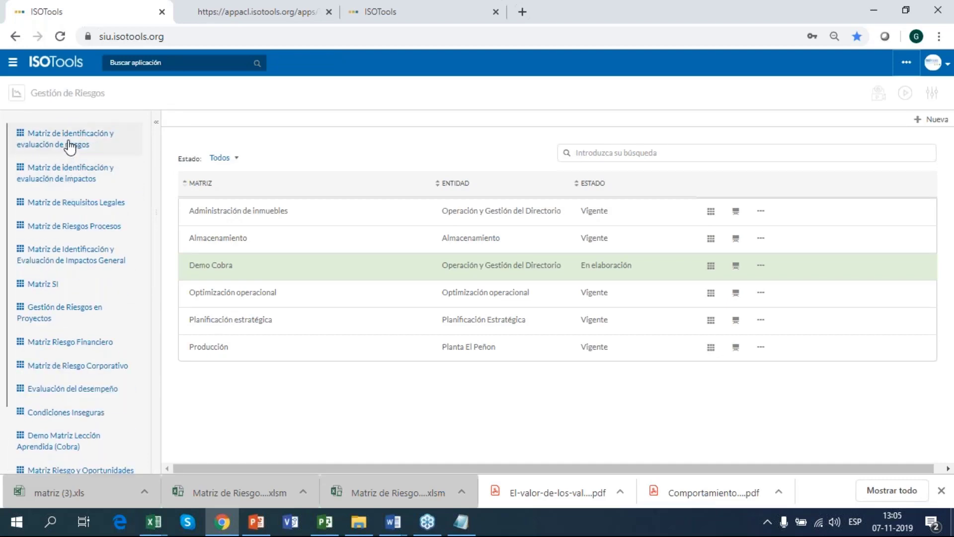
{"action": "scroll", "coordinate": [64, 179], "scroll_direction": "down", "scroll_amount": 2}
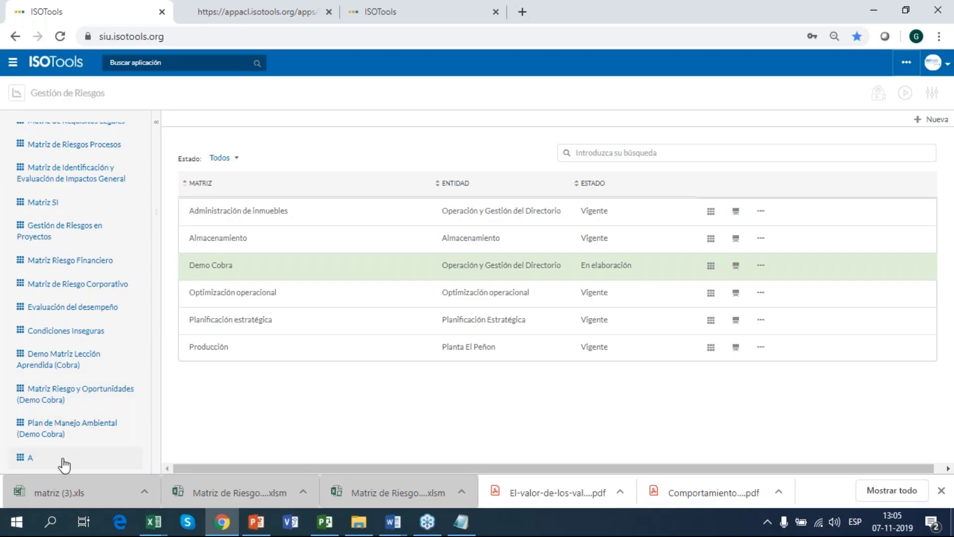
{"action": "scroll", "coordinate": [65, 232], "scroll_direction": "up", "scroll_amount": 2}
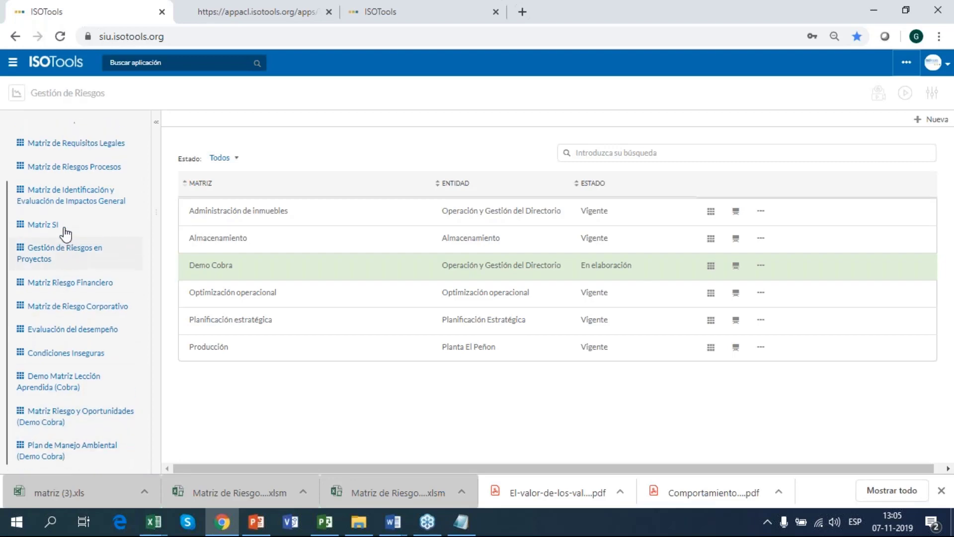
Browse the Matriz de Riesgos Procesos and Matriz Riesgo Financiero evaluations and open the Condiciones Inseguras matrix.
{"action": "left_click", "coordinate": [74, 226]}
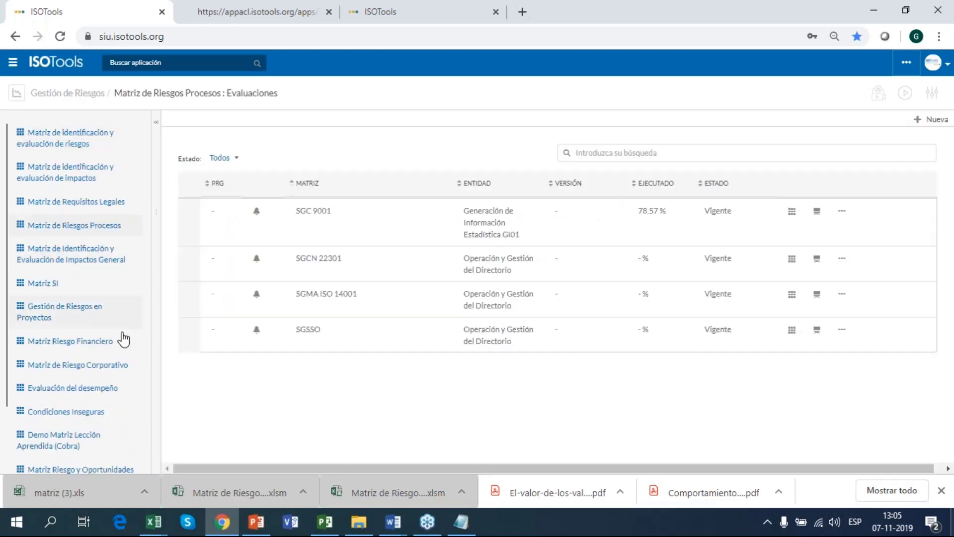
{"action": "left_click", "coordinate": [75, 341]}
{"action": "left_click", "coordinate": [87, 412]}
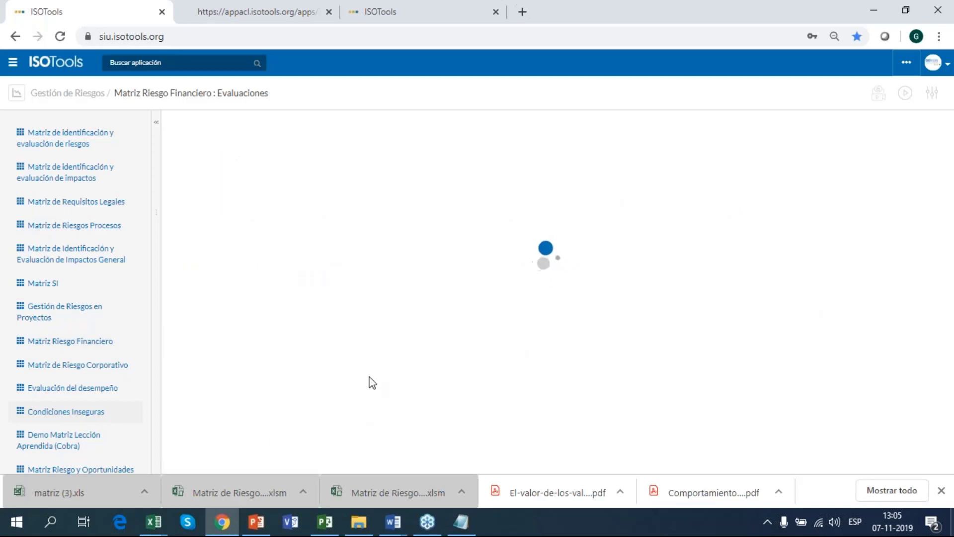
{"action": "left_click", "coordinate": [817, 211]}
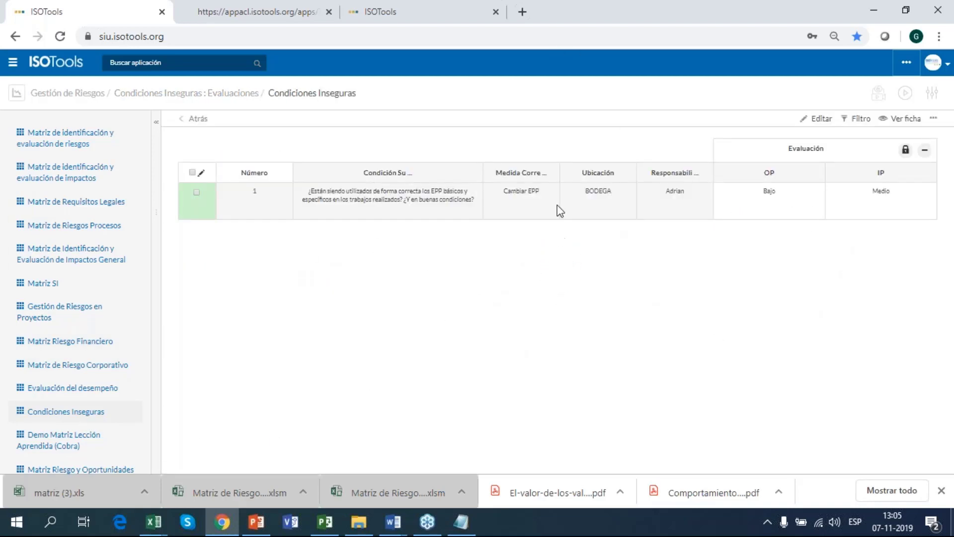
Return to the home page, open Incidentes from the navigation map and look through the incident records.
{"action": "left_click", "coordinate": [63, 74]}
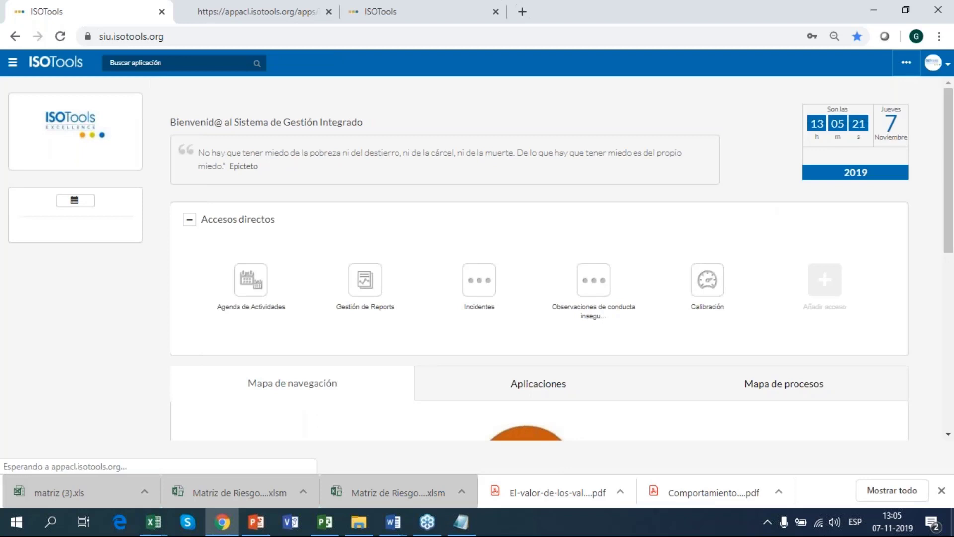
{"action": "scroll", "coordinate": [749, 251], "scroll_direction": "down", "scroll_amount": 3}
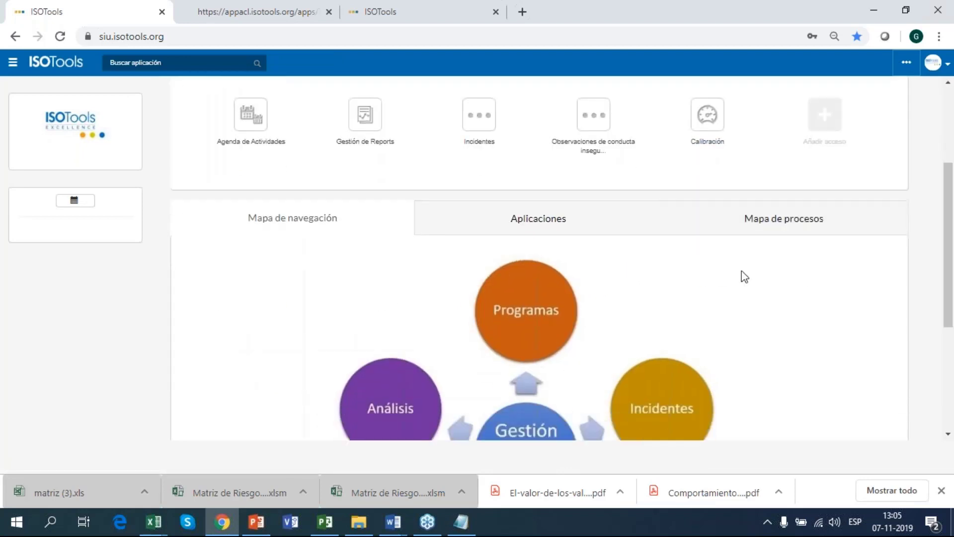
{"action": "scroll", "coordinate": [744, 277], "scroll_direction": "down", "scroll_amount": 1}
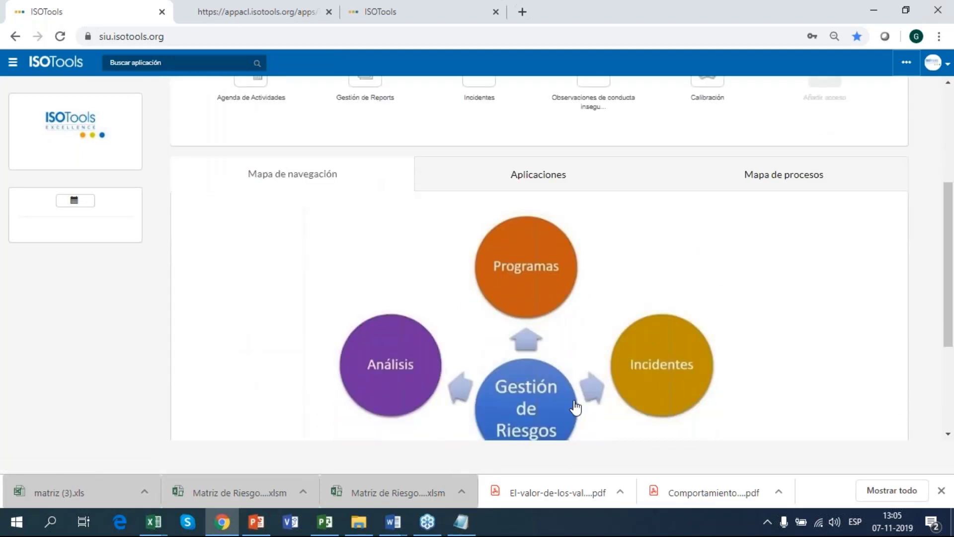
{"action": "scroll", "coordinate": [673, 380], "scroll_direction": "down", "scroll_amount": 3}
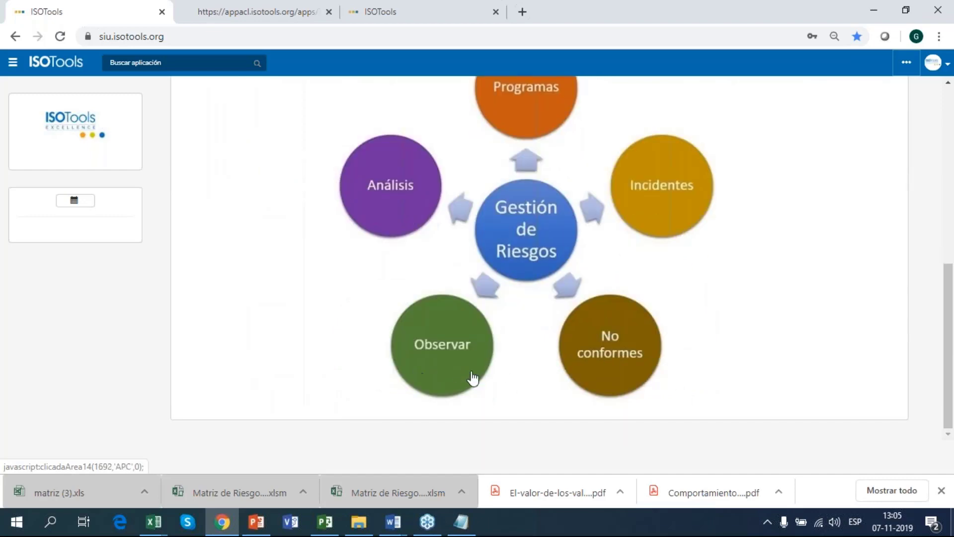
{"action": "left_click", "coordinate": [629, 203]}
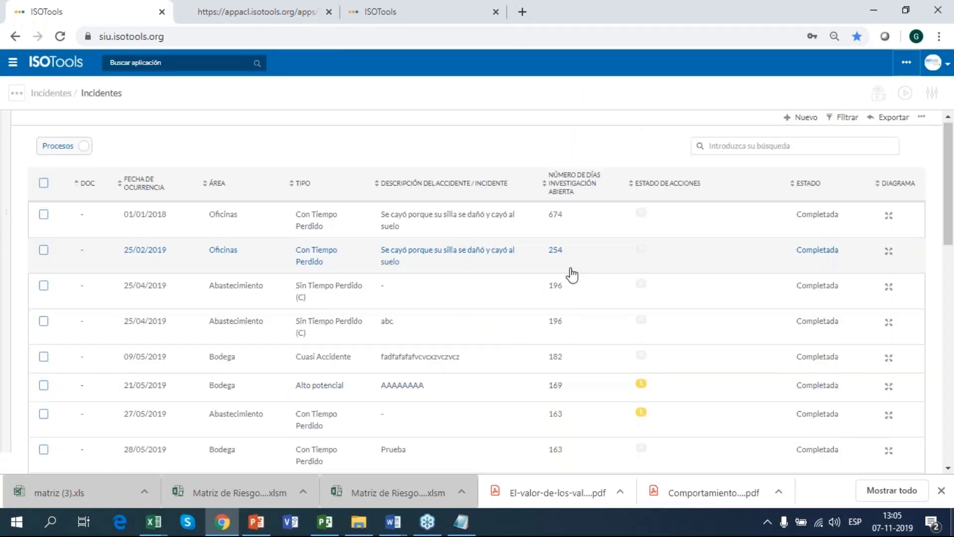
{"action": "scroll", "coordinate": [601, 276], "scroll_direction": "down", "scroll_amount": 7}
{"action": "scroll", "coordinate": [447, 249], "scroll_direction": "up", "scroll_amount": 4}
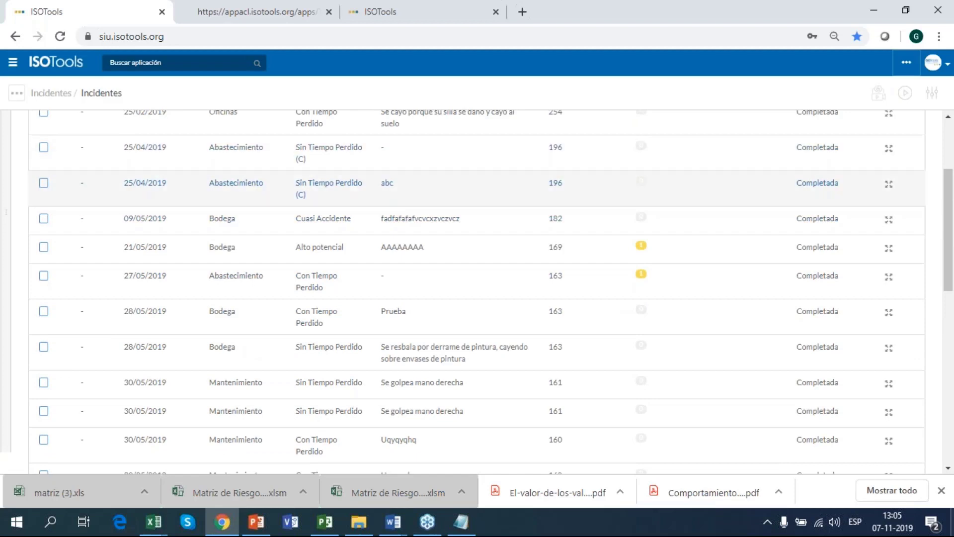
Return to the home page, display the Mapa de procesos and open the Optimización Operacional process.
{"action": "left_click", "coordinate": [62, 64]}
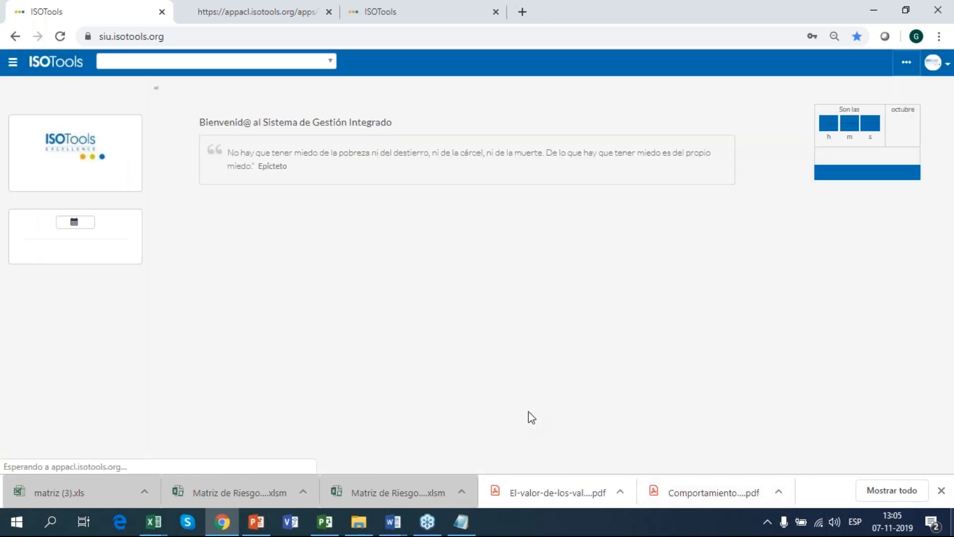
{"action": "scroll", "coordinate": [711, 330], "scroll_direction": "down", "scroll_amount": 4}
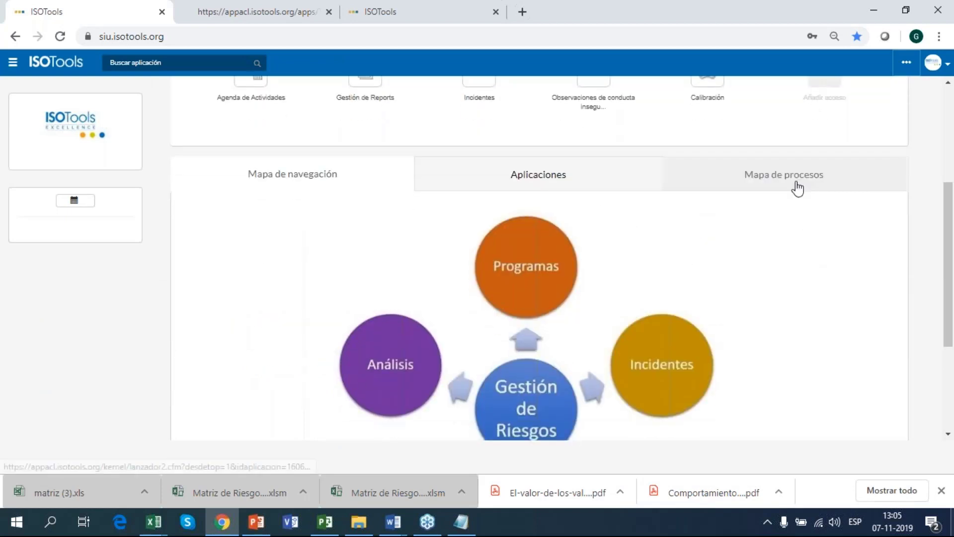
{"action": "left_click", "coordinate": [792, 185]}
{"action": "scroll", "coordinate": [634, 402], "scroll_direction": "down", "scroll_amount": 2}
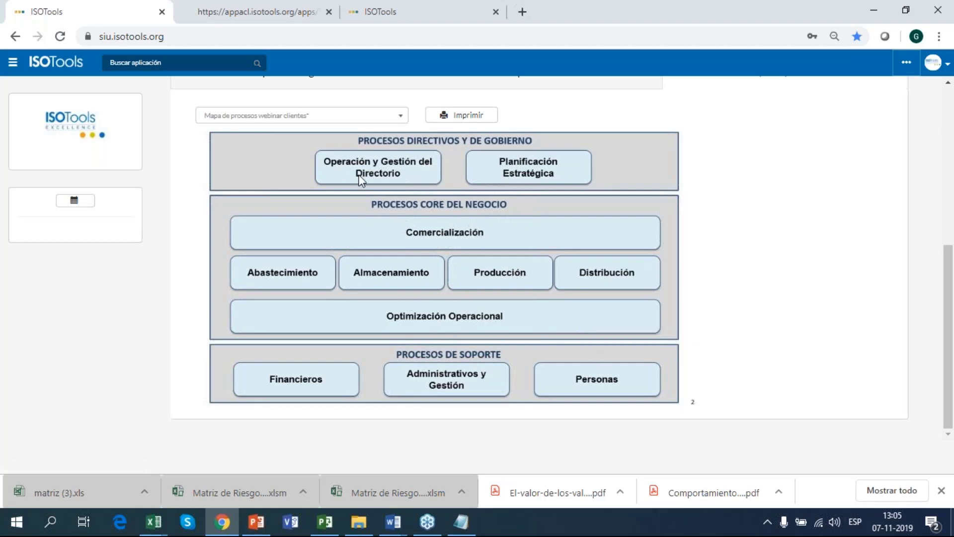
{"action": "left_click", "coordinate": [443, 325]}
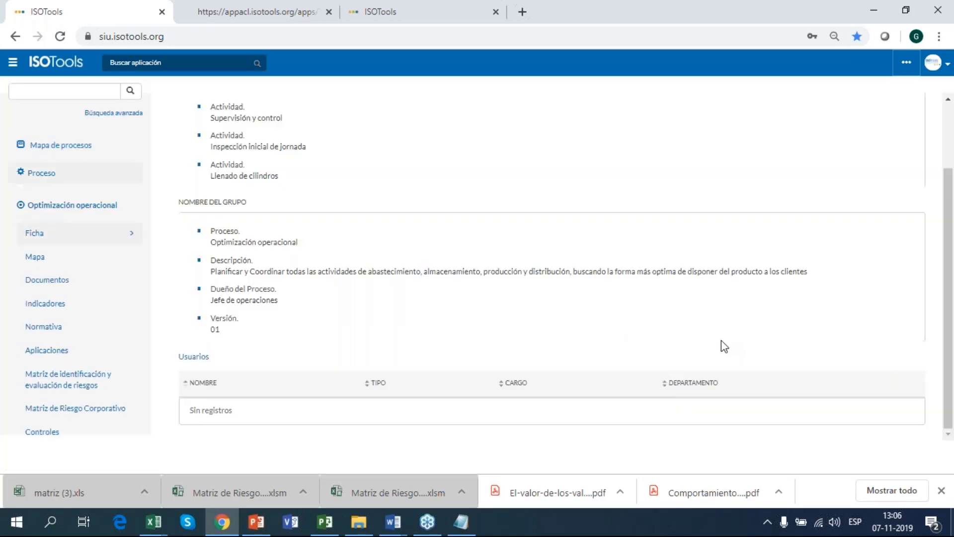
Look through the Optimización operacional process sheet, covering its activities, description, process owner, version and users.
{"action": "scroll", "coordinate": [721, 341], "scroll_direction": "up", "scroll_amount": 1}
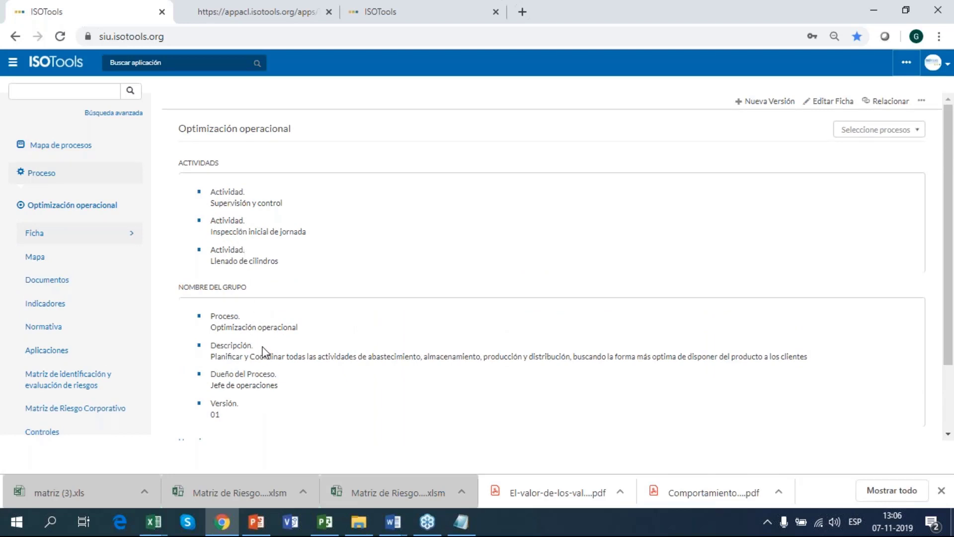
{"action": "scroll", "coordinate": [263, 328], "scroll_direction": "down", "scroll_amount": 1}
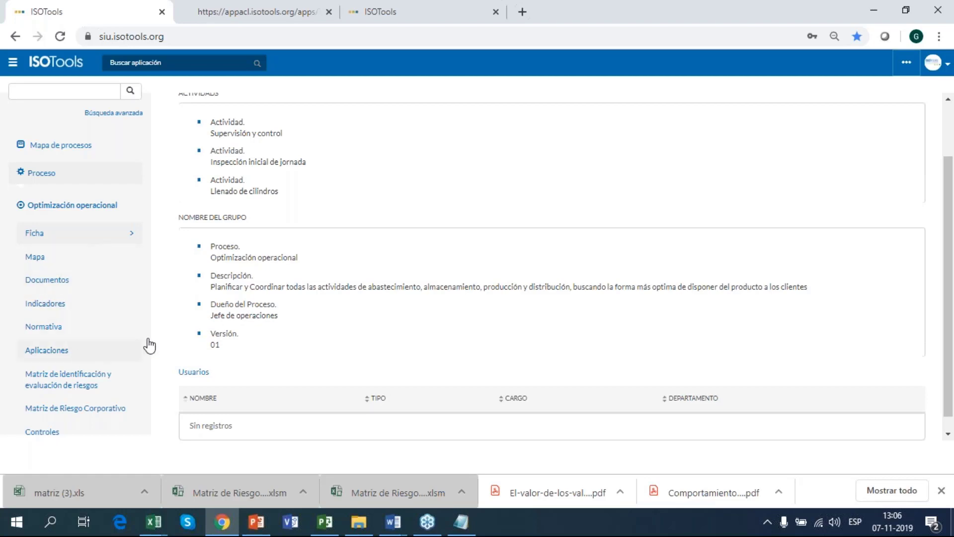
{"action": "scroll", "coordinate": [369, 303], "scroll_direction": "up", "scroll_amount": 2}
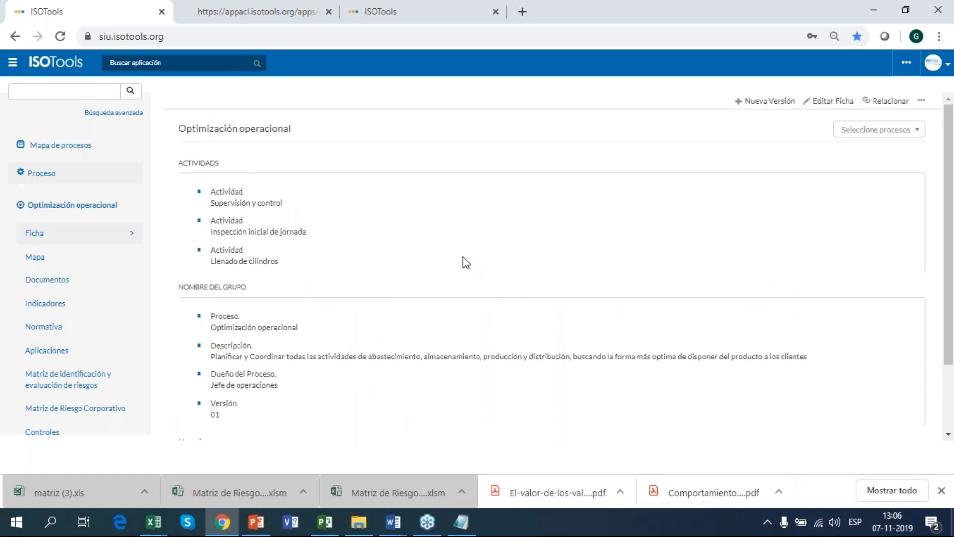
{"action": "scroll", "coordinate": [464, 257], "scroll_direction": "down", "scroll_amount": 2}
{"action": "scroll", "coordinate": [463, 256], "scroll_direction": "up", "scroll_amount": 2}
{"action": "scroll", "coordinate": [463, 256], "scroll_direction": "down", "scroll_amount": 2}
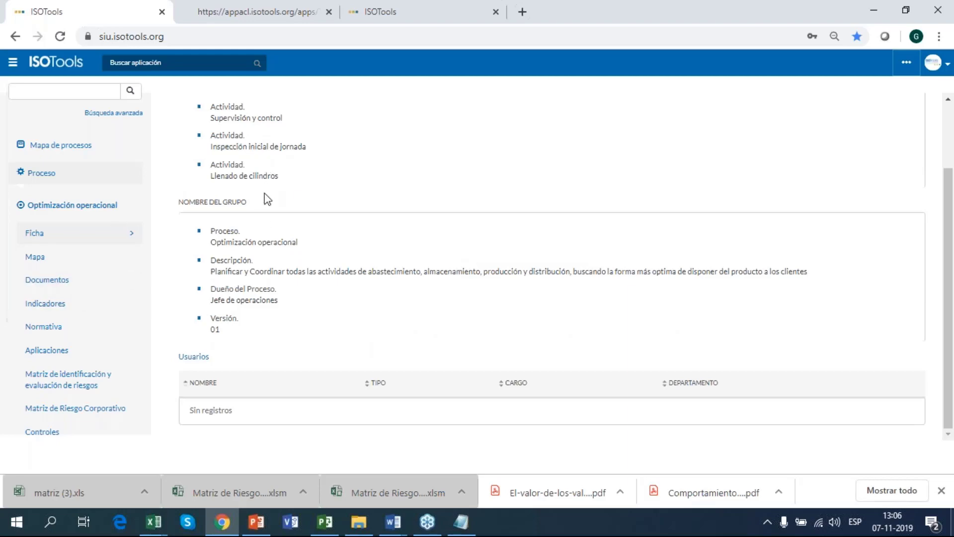
View the process's Documentos and Indicadores, expand the CUAN - Cuantificación indicator and examine both indicator charts.
{"action": "left_click", "coordinate": [73, 281]}
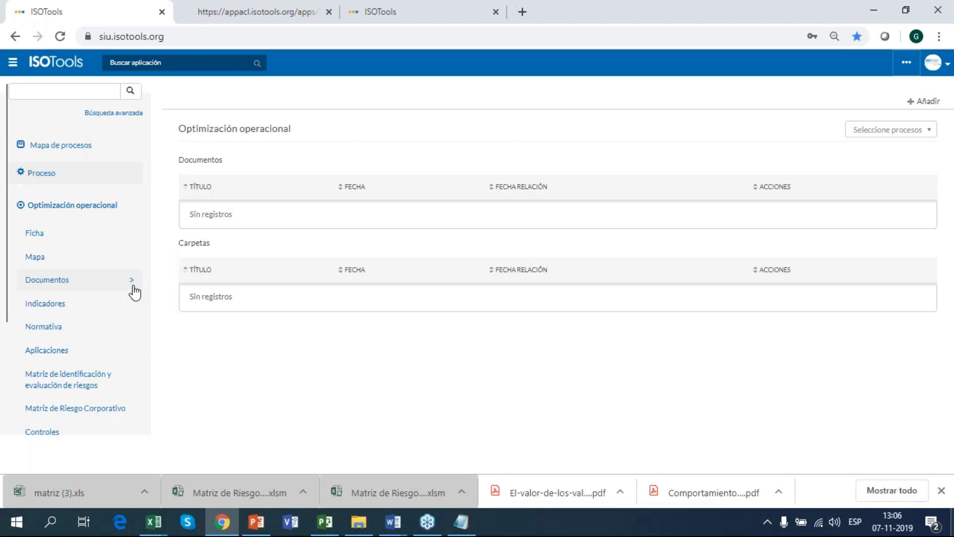
{"action": "left_click", "coordinate": [77, 306]}
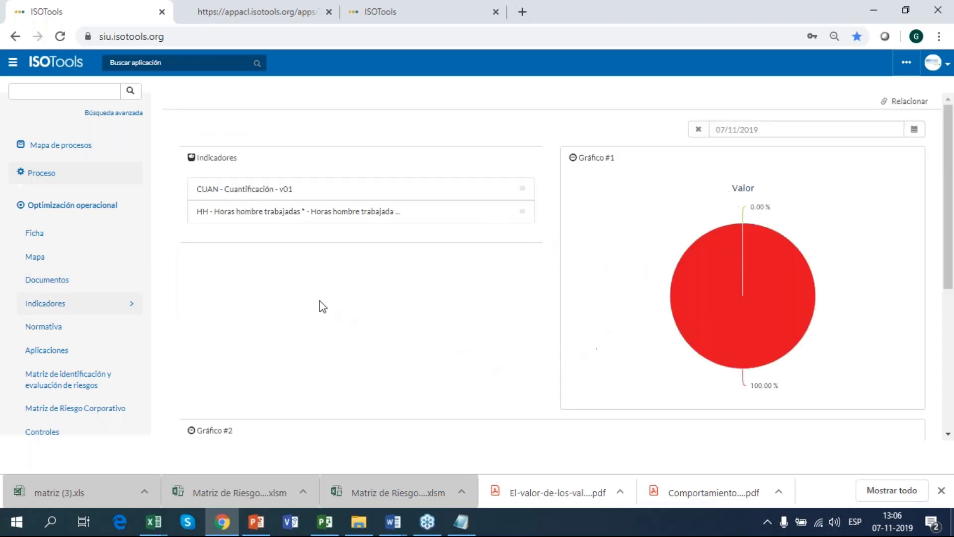
{"action": "scroll", "coordinate": [580, 320], "scroll_direction": "down", "scroll_amount": 2}
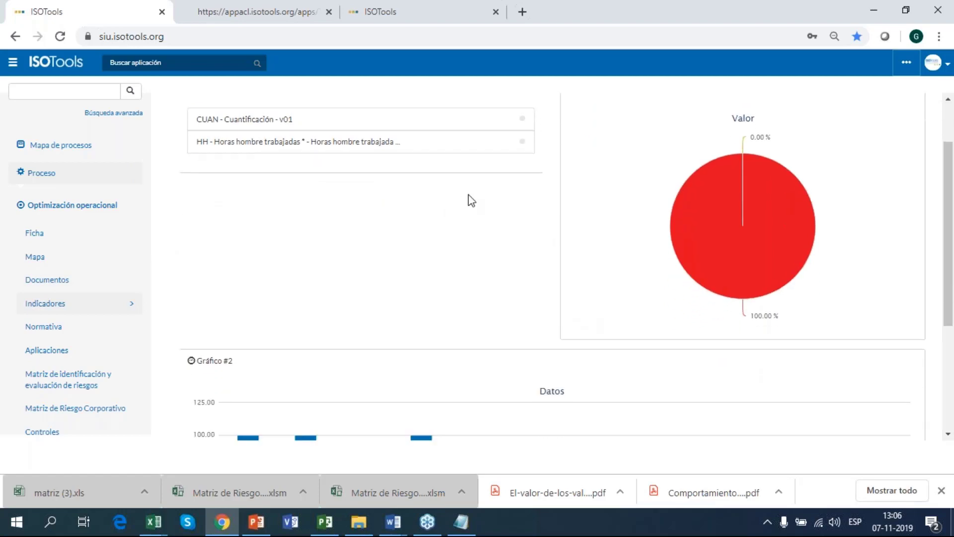
{"action": "left_click", "coordinate": [498, 125]}
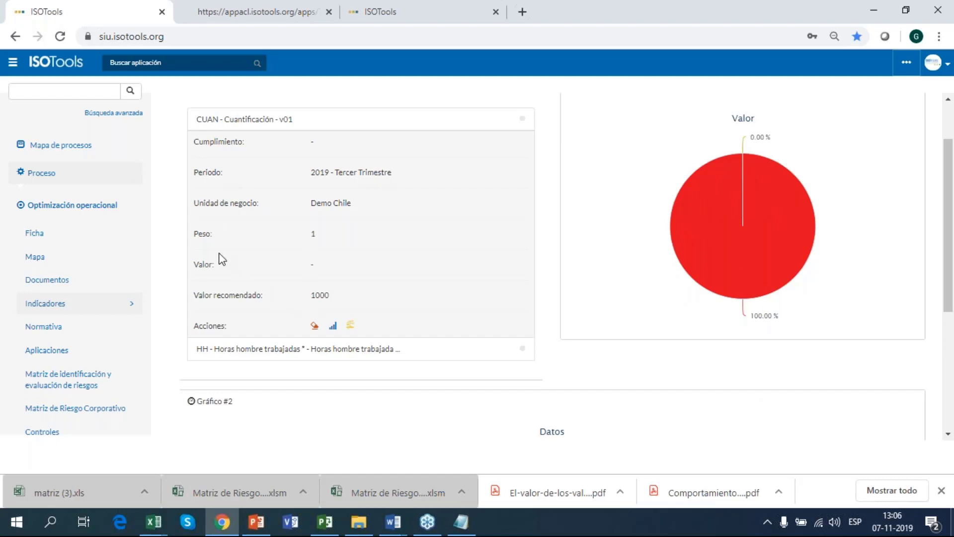
{"action": "mouse_move", "coordinate": [727, 262]}
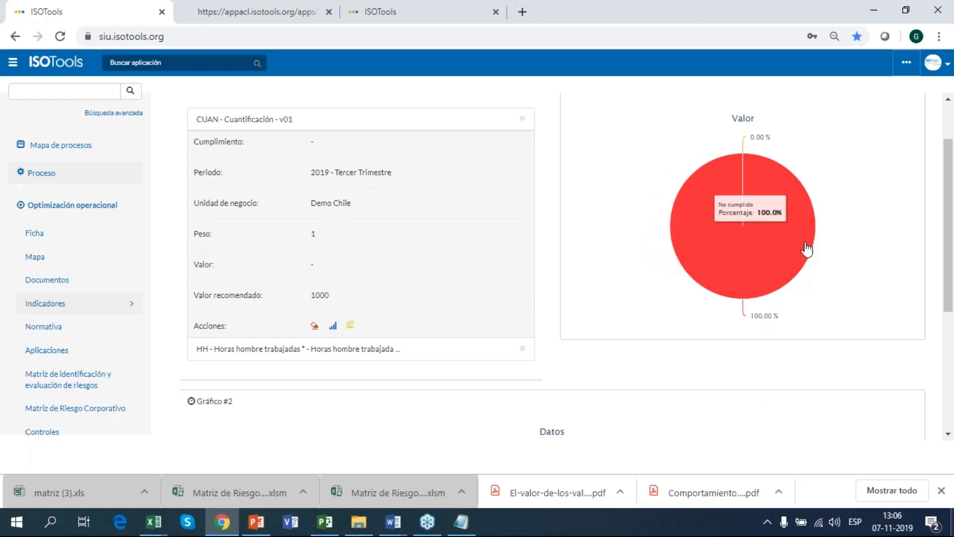
{"action": "scroll", "coordinate": [726, 226], "scroll_direction": "down", "scroll_amount": 3}
{"action": "scroll", "coordinate": [532, 298], "scroll_direction": "down", "scroll_amount": 2}
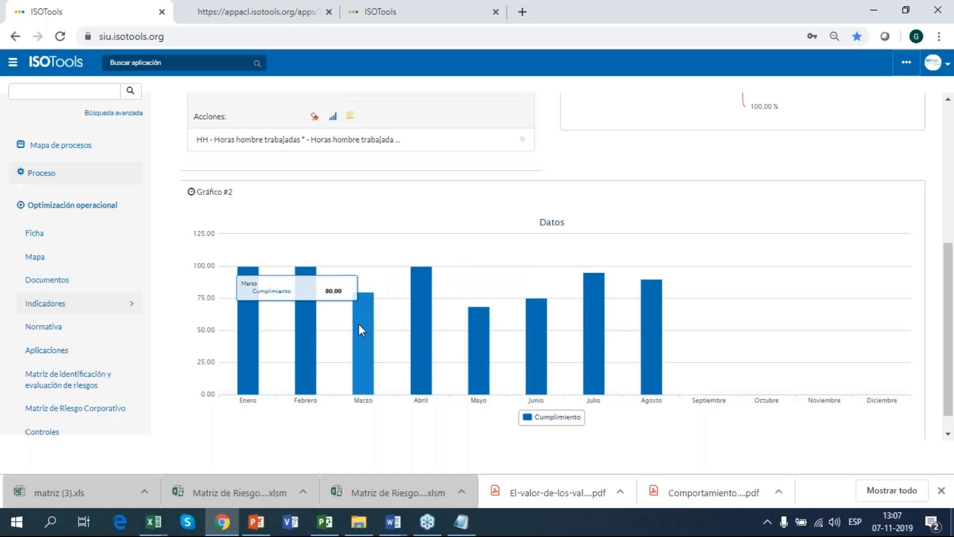
Open the process's Matriz de identificación y evaluación de riesgos and look through its rows and risk rating columns.
{"action": "left_click", "coordinate": [91, 389]}
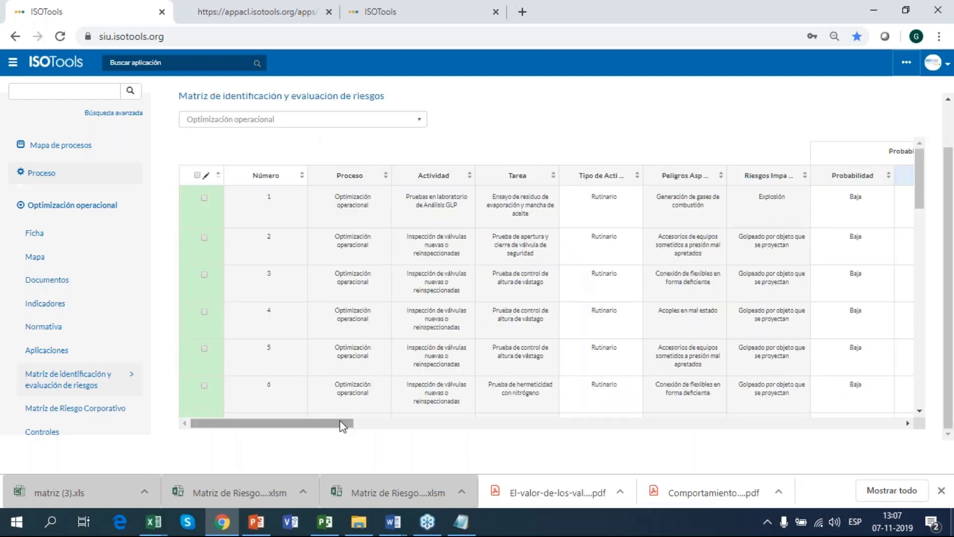
{"action": "left_click_drag", "start_coordinate": [341, 423], "coordinate": [576, 411]}
{"action": "scroll", "coordinate": [584, 408], "scroll_direction": "down", "scroll_amount": 8}
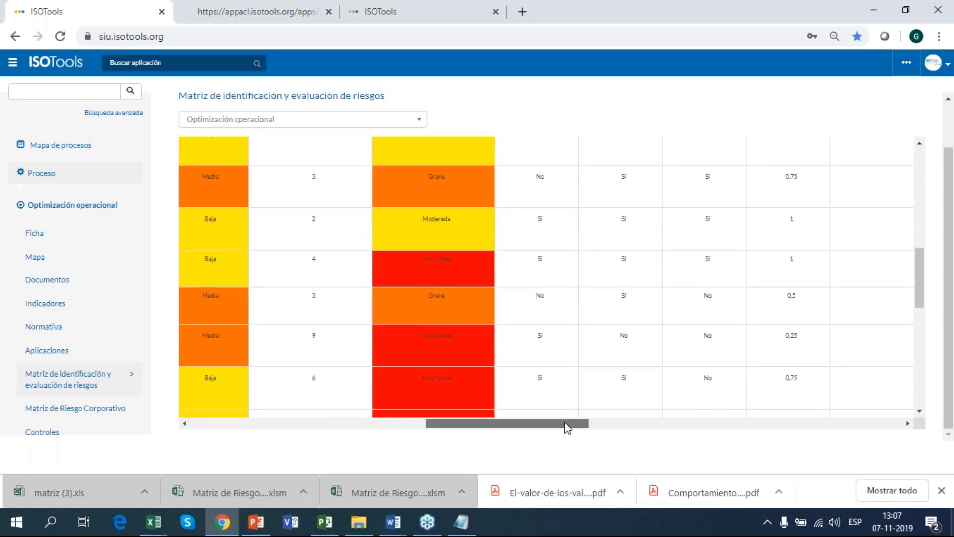
{"action": "left_click_drag", "start_coordinate": [563, 423], "coordinate": [330, 413]}
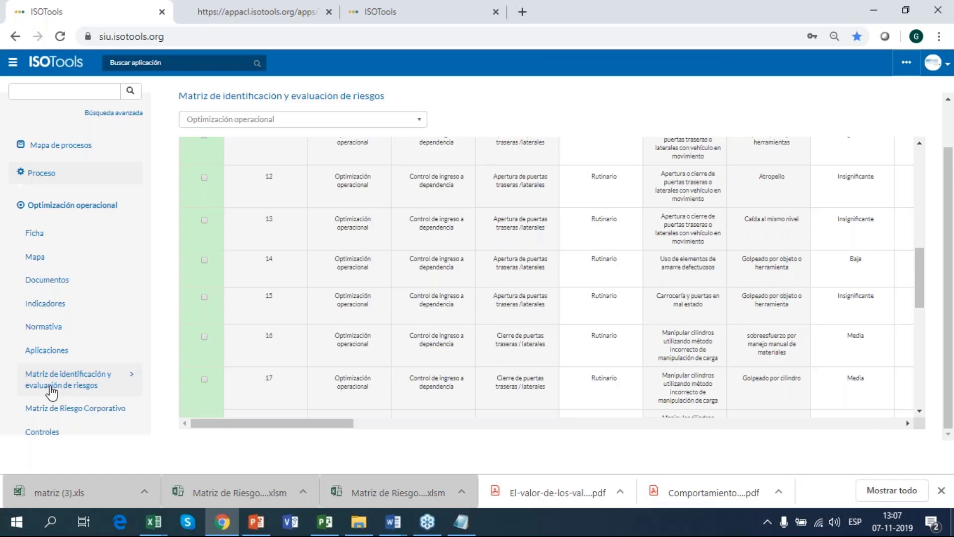
{"action": "scroll", "coordinate": [289, 351], "scroll_direction": "up", "scroll_amount": 5}
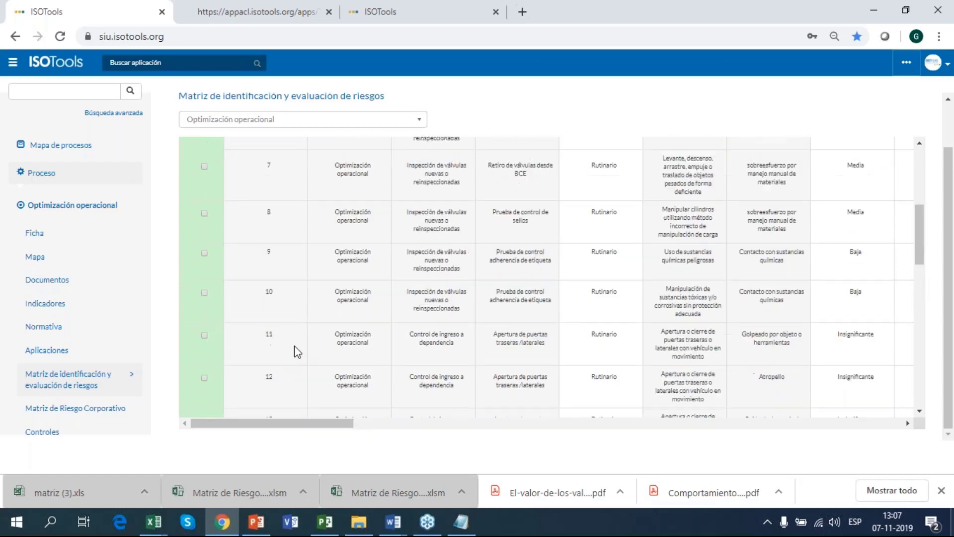
{"action": "scroll", "coordinate": [307, 342], "scroll_direction": "up", "scroll_amount": 5}
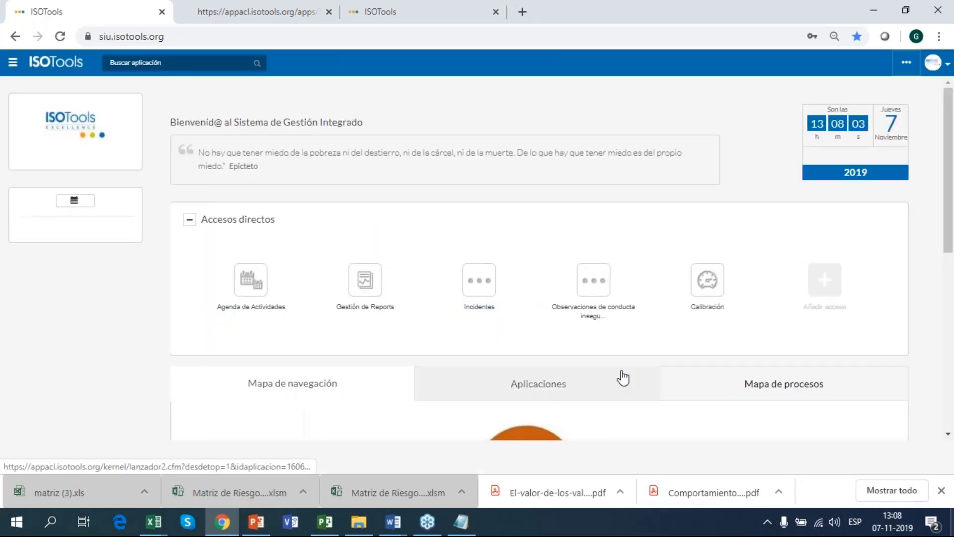
Return to the home page, display the Aplicaciones section and look through the available applications.
{"action": "left_click", "coordinate": [623, 377]}
{"action": "scroll", "coordinate": [622, 373], "scroll_direction": "down", "scroll_amount": 5}
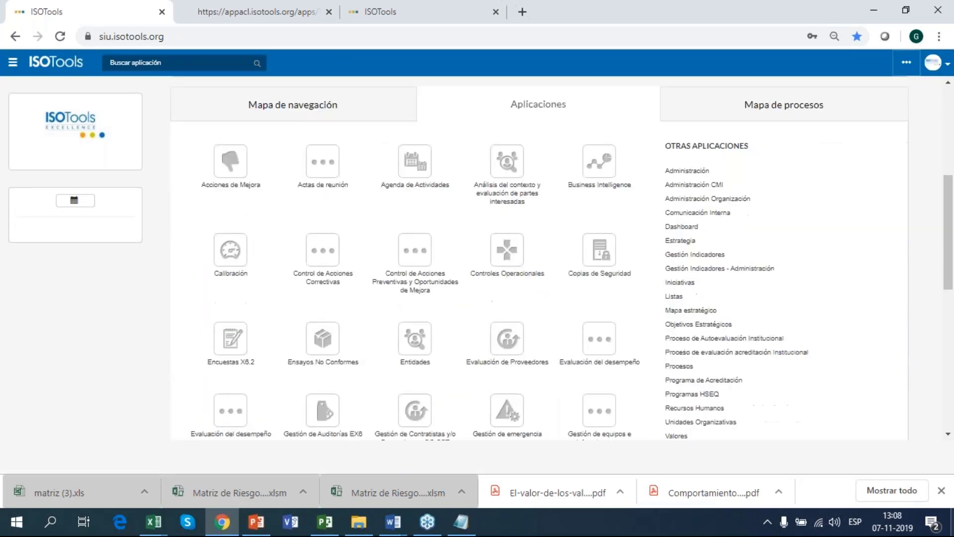
{"action": "scroll", "coordinate": [539, 258], "scroll_direction": "down", "scroll_amount": 7}
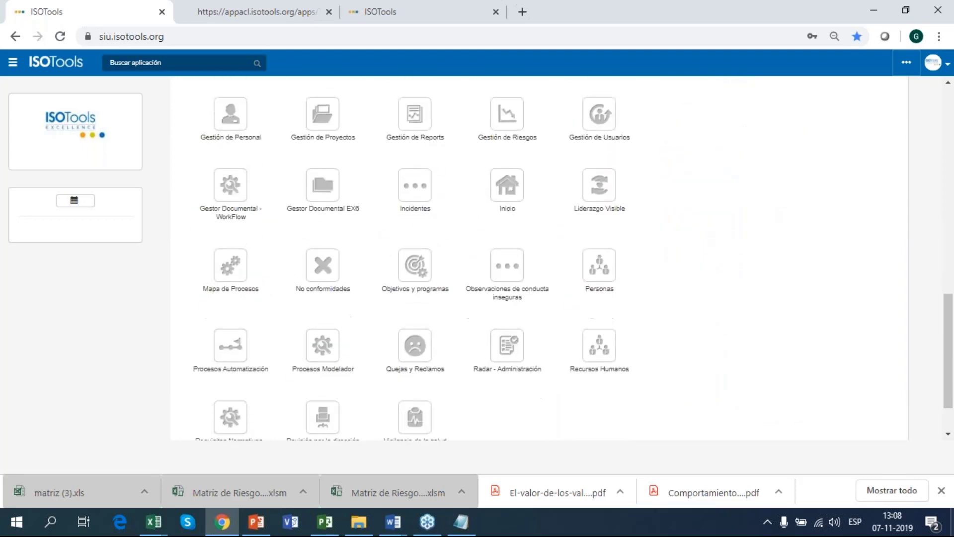
{"action": "scroll", "coordinate": [475, 379], "scroll_direction": "up", "scroll_amount": 8}
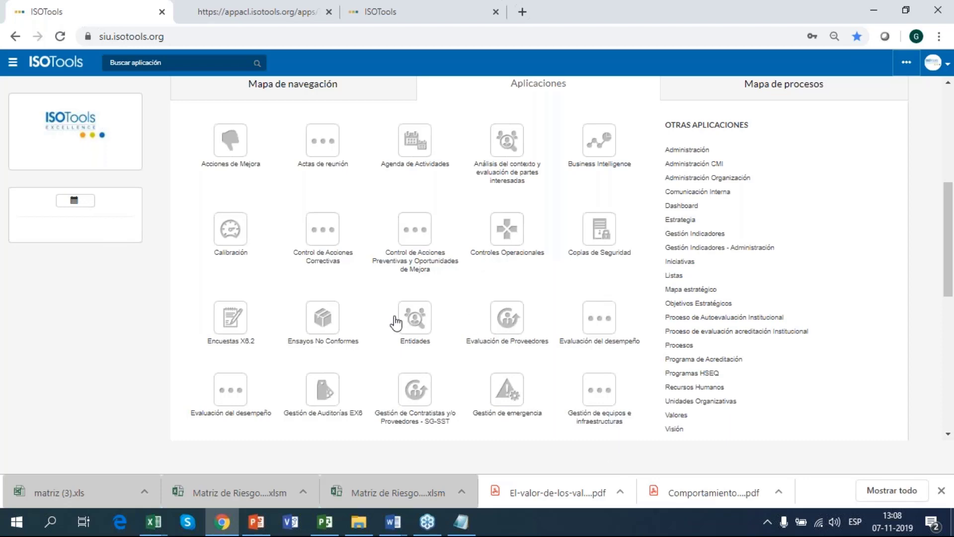
{"action": "scroll", "coordinate": [421, 326], "scroll_direction": "down", "scroll_amount": 1}
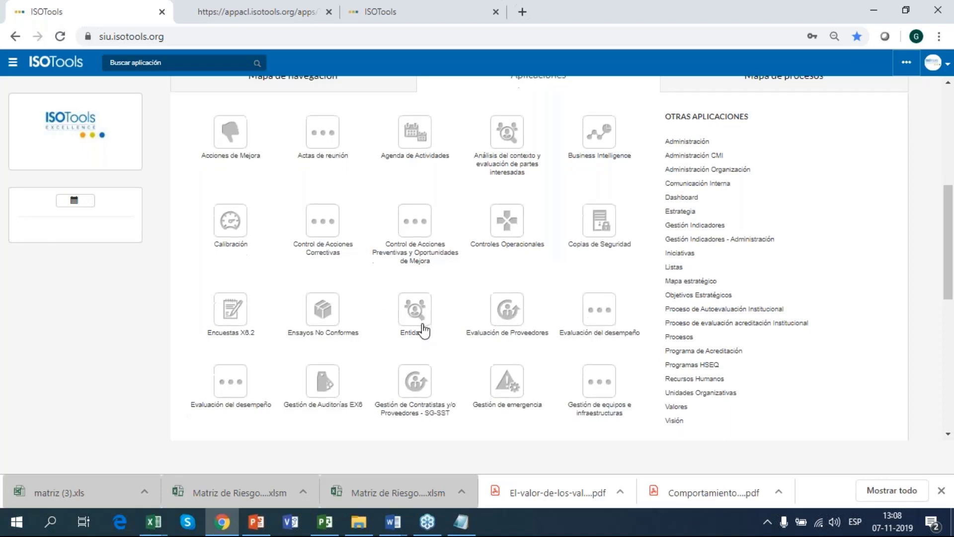
{"action": "scroll", "coordinate": [424, 330], "scroll_direction": "down", "scroll_amount": 1}
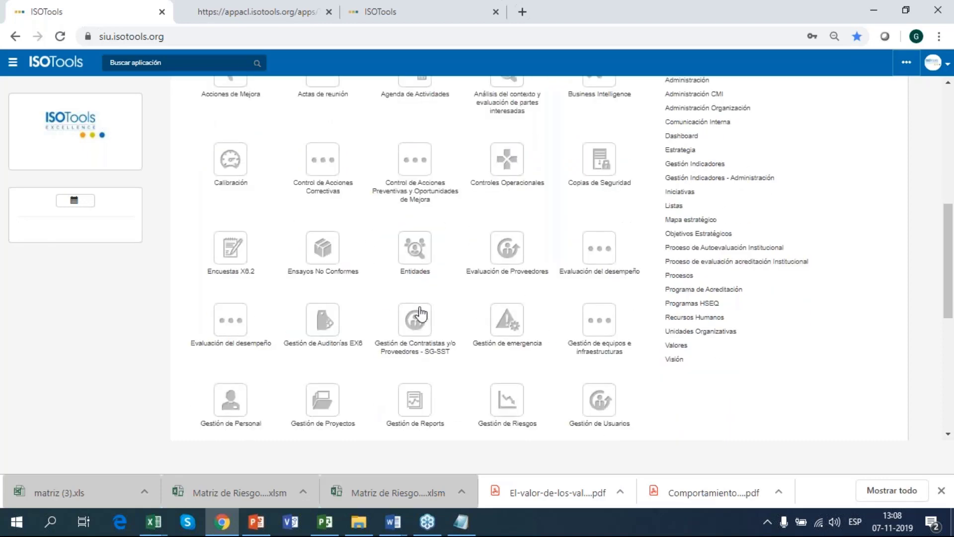
Open Evaluación de Proveedores, examine the workflow diagram of the ALGO LIMITADA record and close the diagram.
{"action": "left_click", "coordinate": [524, 252]}
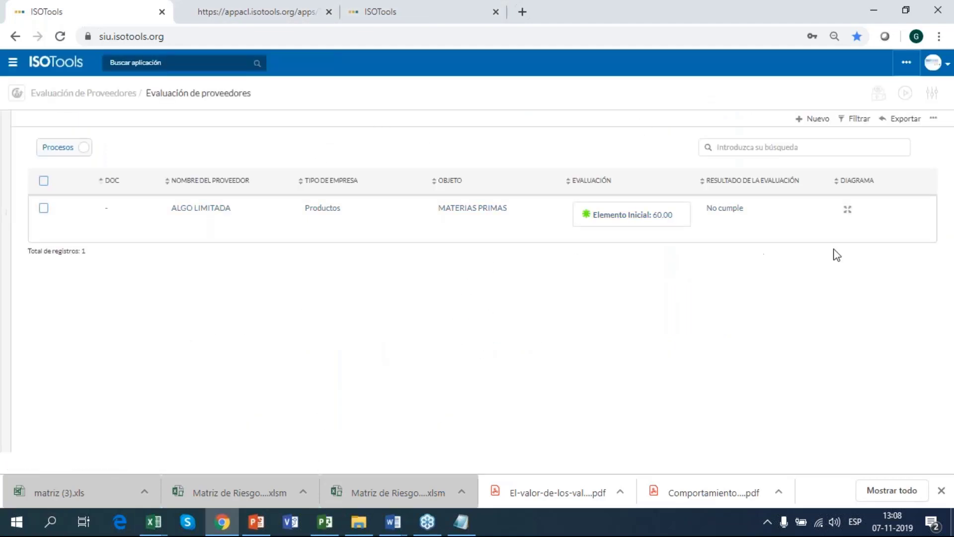
{"action": "left_click", "coordinate": [847, 211]}
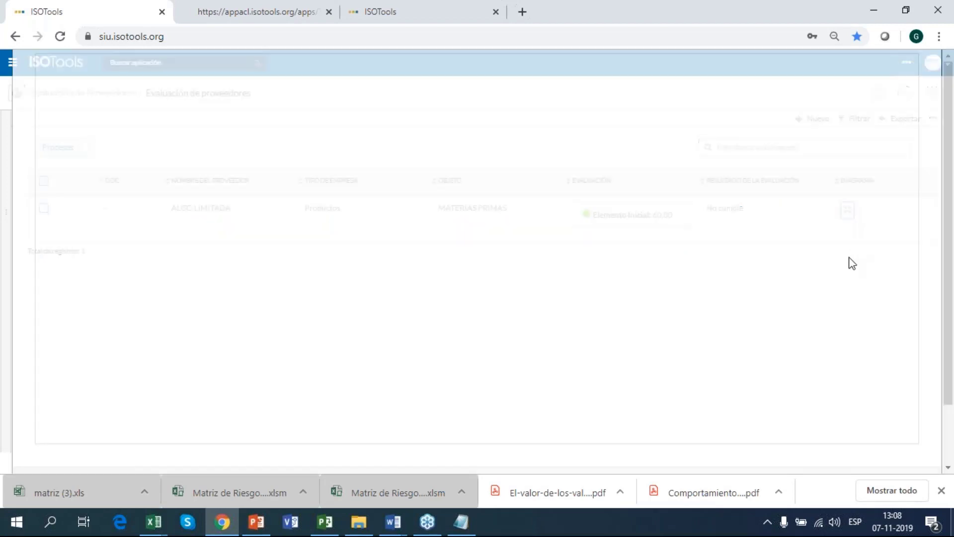
{"action": "scroll", "coordinate": [575, 207], "scroll_direction": "down", "scroll_amount": 3}
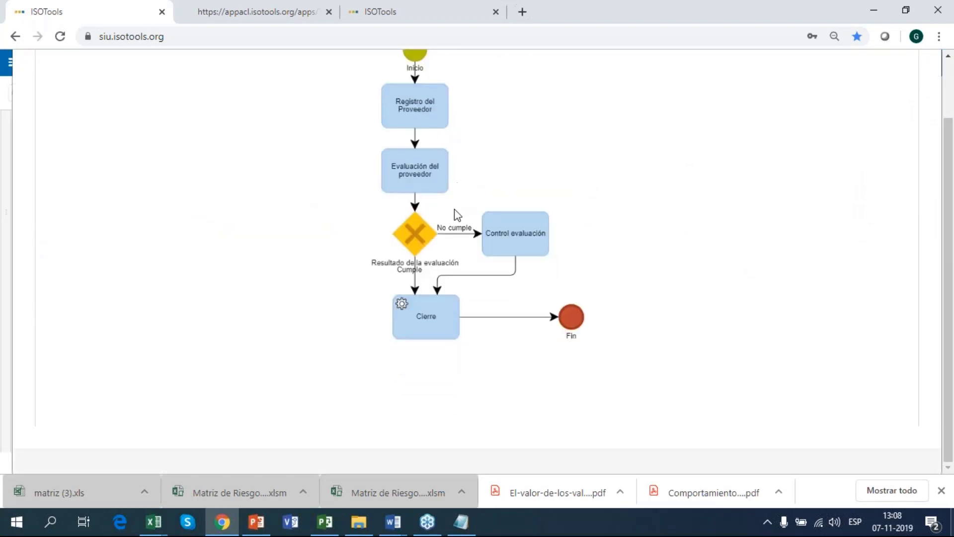
{"action": "scroll", "coordinate": [825, 318], "scroll_direction": "up", "scroll_amount": 3}
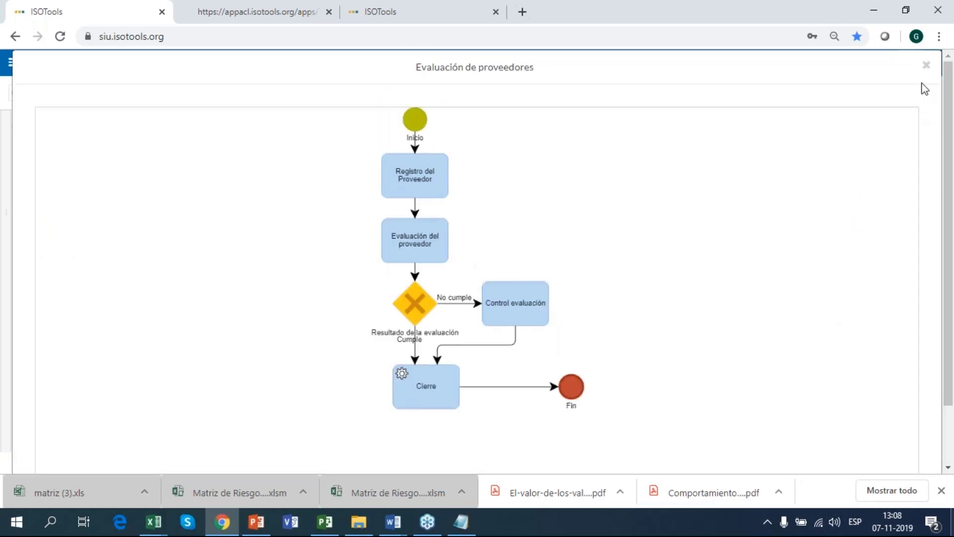
{"action": "left_click", "coordinate": [926, 65]}
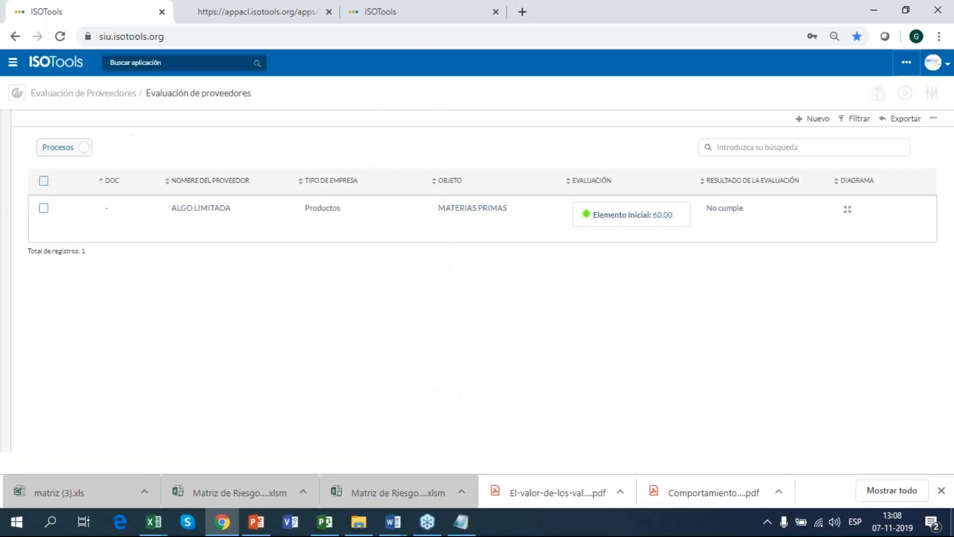
Search the applications for "au" and open Gestión de Auditorías EX6.
{"action": "left_click", "coordinate": [154, 64]}
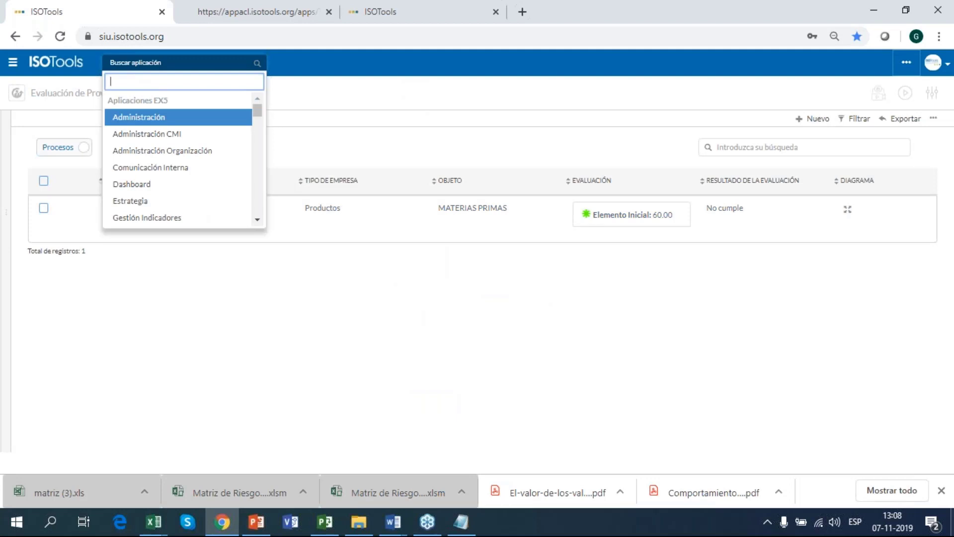
{"action": "type", "text": "au"}
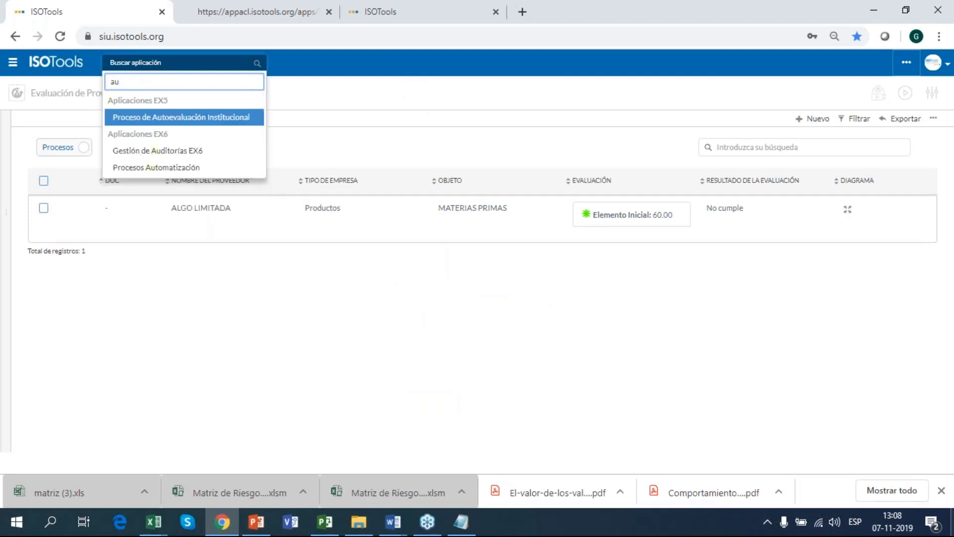
{"action": "left_click", "coordinate": [197, 155]}
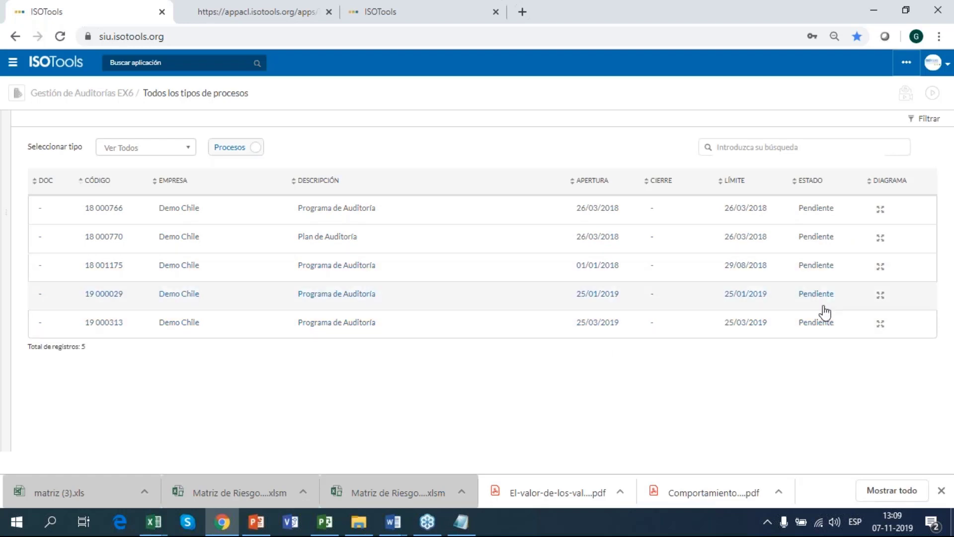
View the workflow diagram of audit programme 19 000313, close it and open the Programa de Auditoría record 18 001175.
{"action": "left_click", "coordinate": [878, 326]}
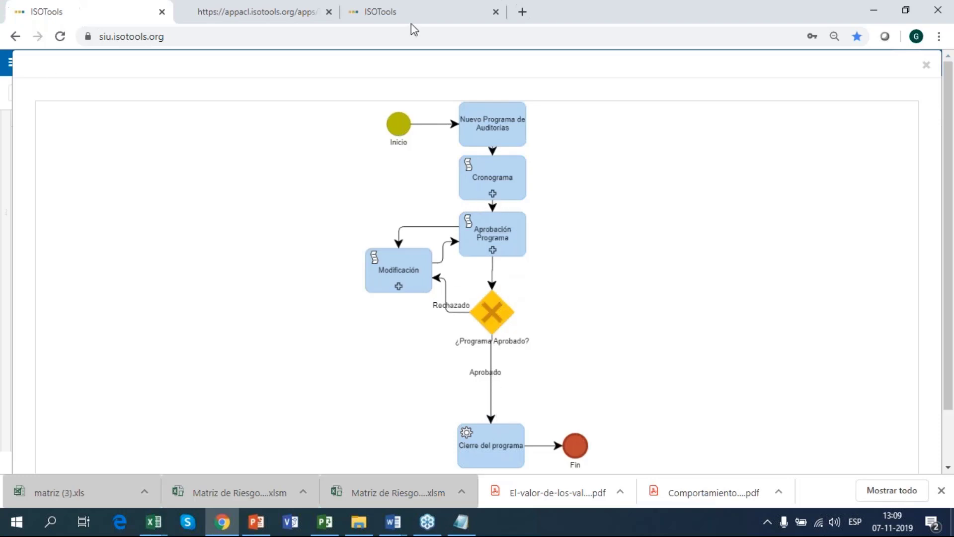
{"action": "left_click", "coordinate": [926, 64]}
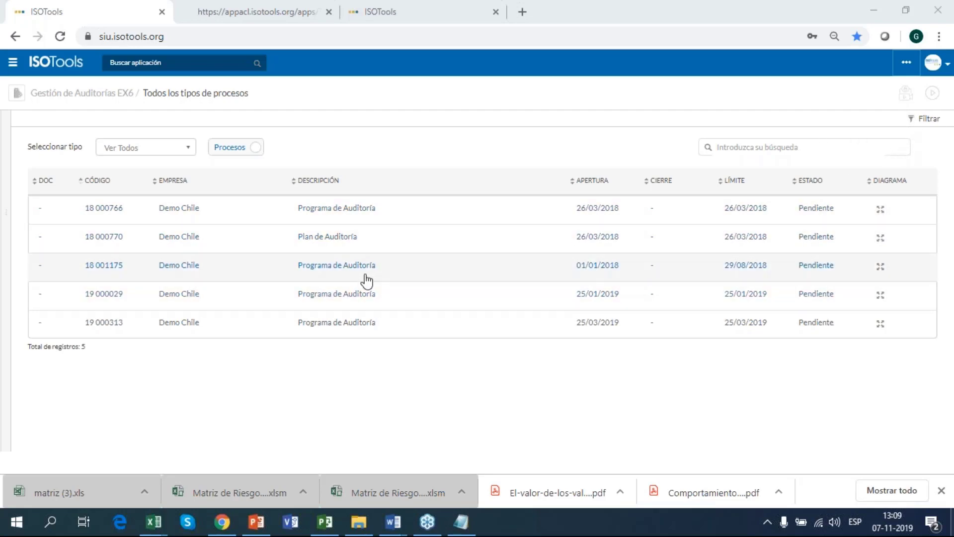
{"action": "left_click", "coordinate": [347, 268]}
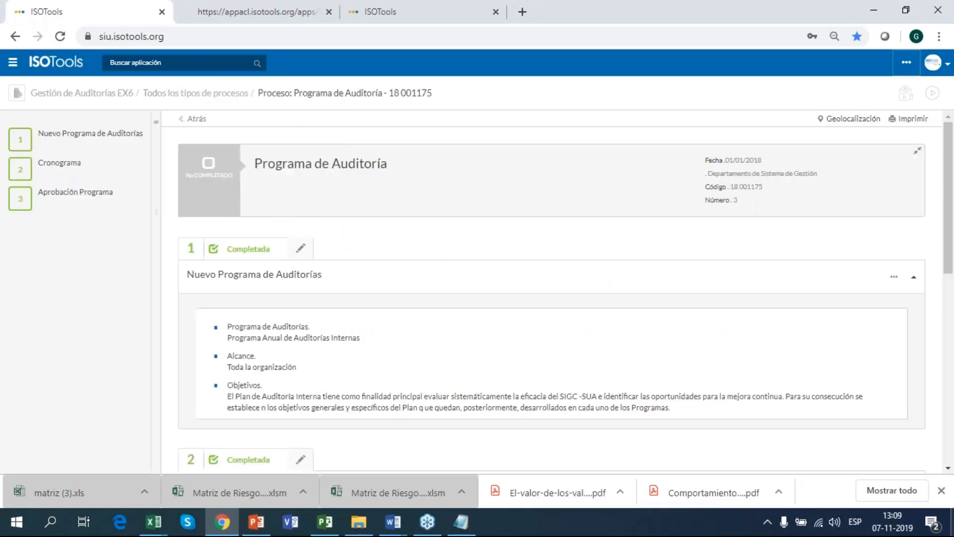
Open the Nuevo Programa de Auditorías stage for editing, read through its Objetivos text and accept the form without changes.
{"action": "left_click", "coordinate": [120, 138]}
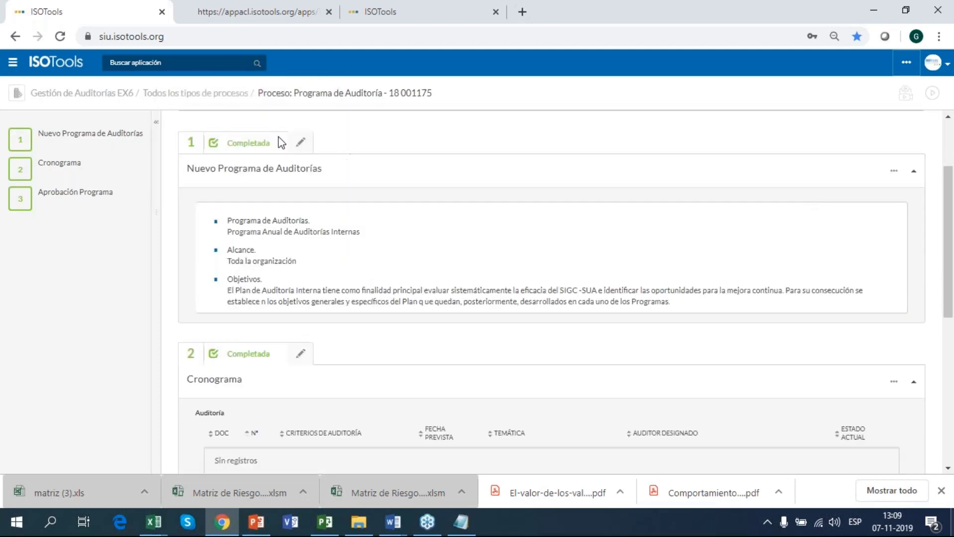
{"action": "left_click", "coordinate": [301, 143]}
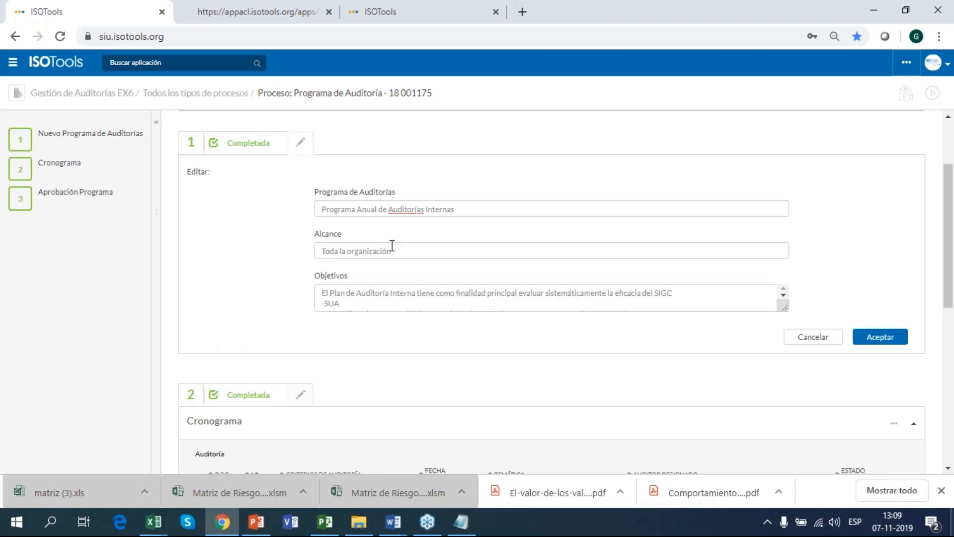
{"action": "left_click", "coordinate": [396, 294]}
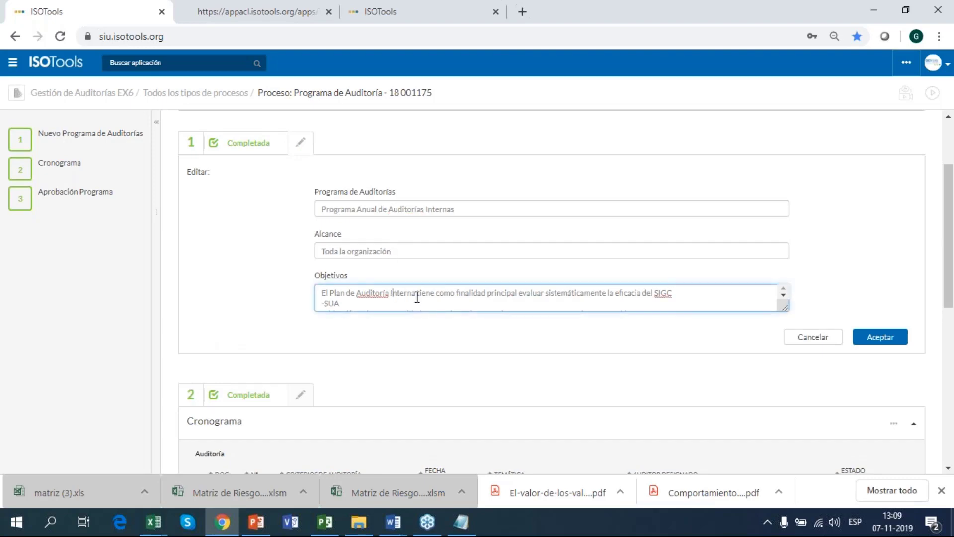
{"action": "scroll", "coordinate": [428, 296], "scroll_direction": "down", "scroll_amount": 3}
{"action": "scroll", "coordinate": [429, 297], "scroll_direction": "up", "scroll_amount": 3}
{"action": "scroll", "coordinate": [670, 294], "scroll_direction": "down", "scroll_amount": 3}
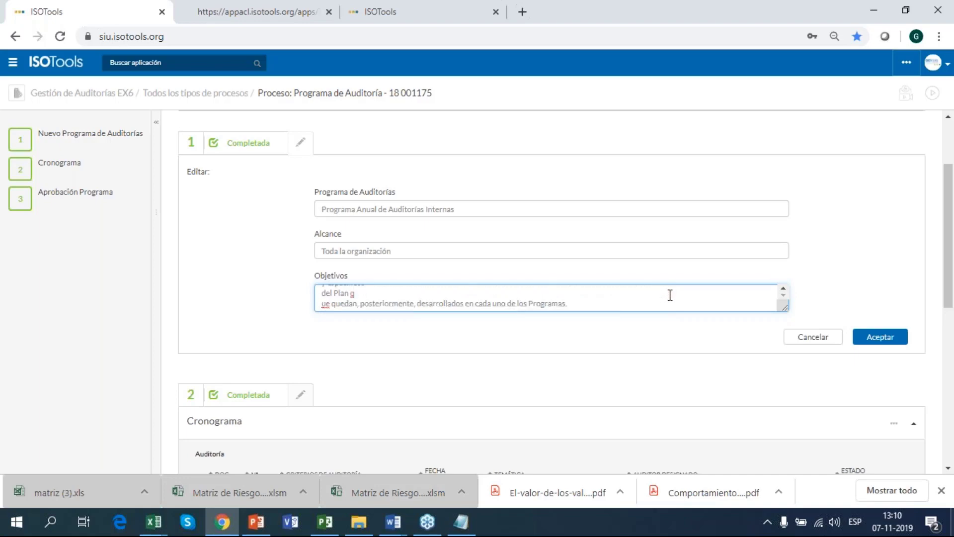
{"action": "scroll", "coordinate": [670, 295], "scroll_direction": "down", "scroll_amount": 2}
{"action": "scroll", "coordinate": [670, 295], "scroll_direction": "up", "scroll_amount": 2}
{"action": "scroll", "coordinate": [670, 293], "scroll_direction": "up", "scroll_amount": 3}
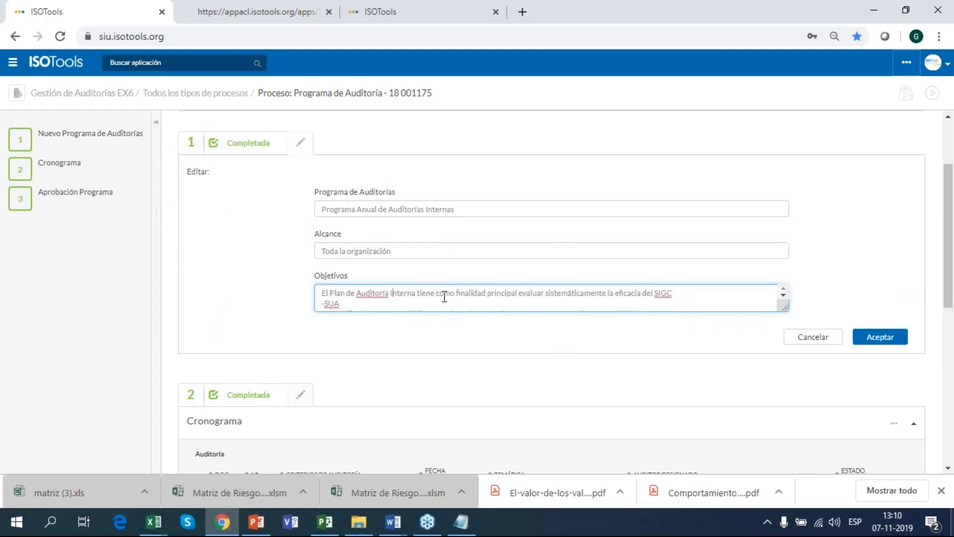
{"action": "scroll", "coordinate": [444, 297], "scroll_direction": "down", "scroll_amount": 6}
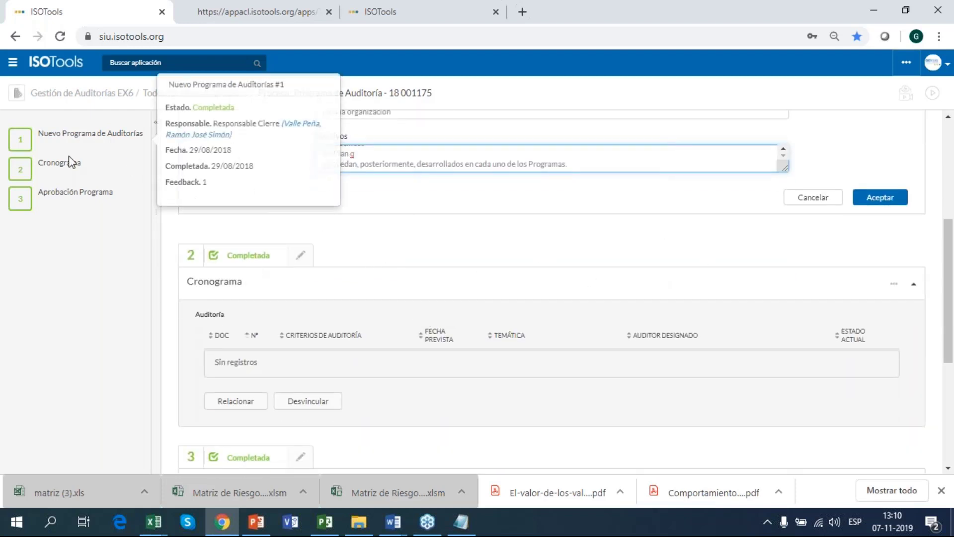
{"action": "mouse_move", "coordinate": [67, 174]}
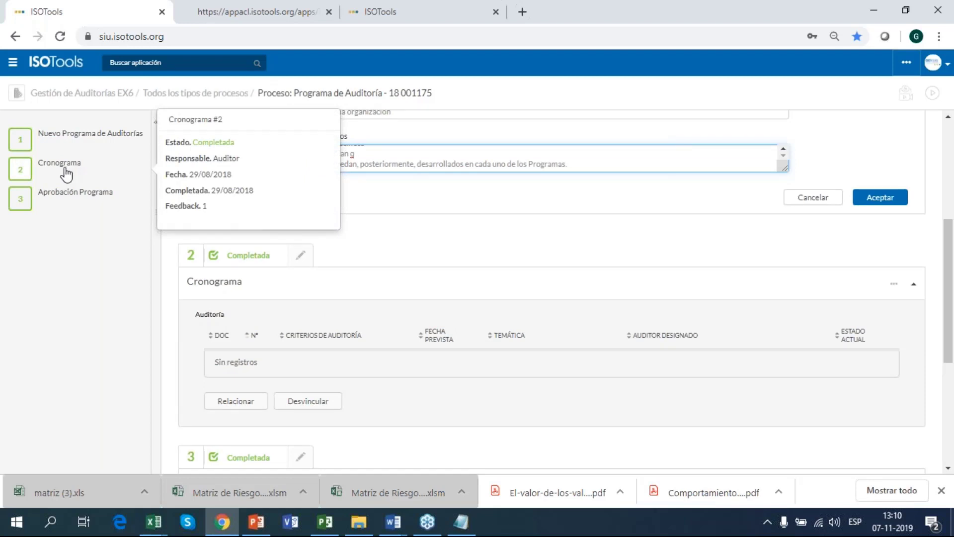
{"action": "left_click", "coordinate": [894, 197]}
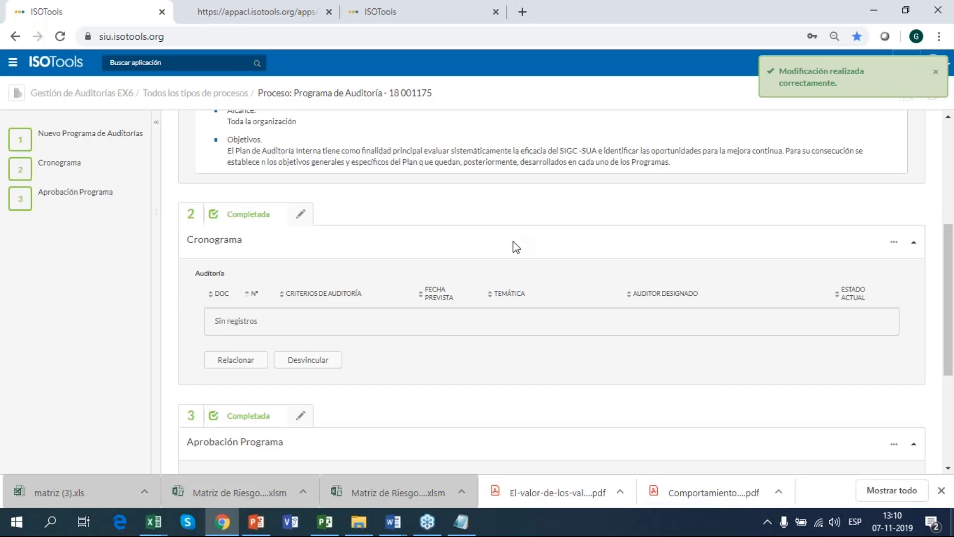
Reopen the Nuevo Programa de Auditorías stage for editing and replace "Plan" with "Programa" in the opening words of Objetivos.
{"action": "scroll", "coordinate": [516, 247], "scroll_direction": "up", "scroll_amount": 2}
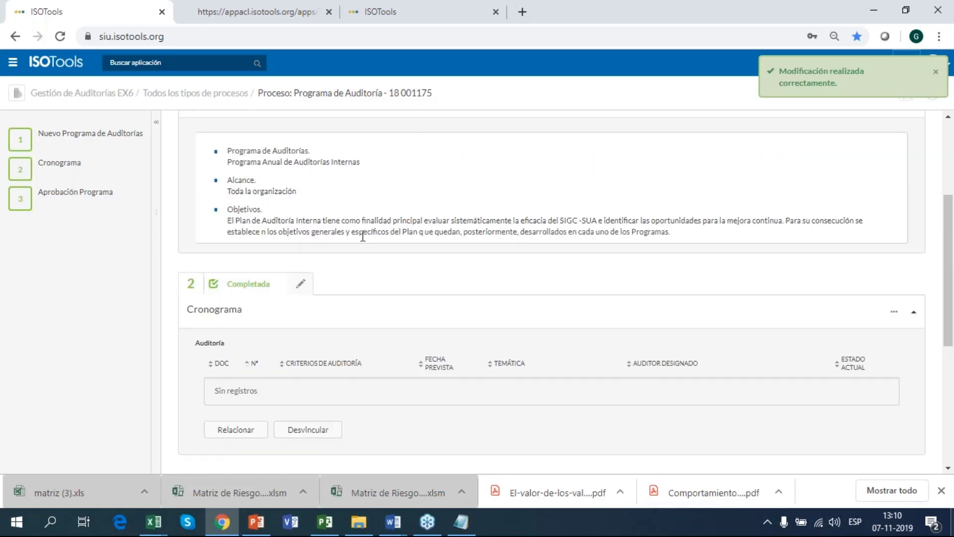
{"action": "scroll", "coordinate": [615, 197], "scroll_direction": "up", "scroll_amount": 5}
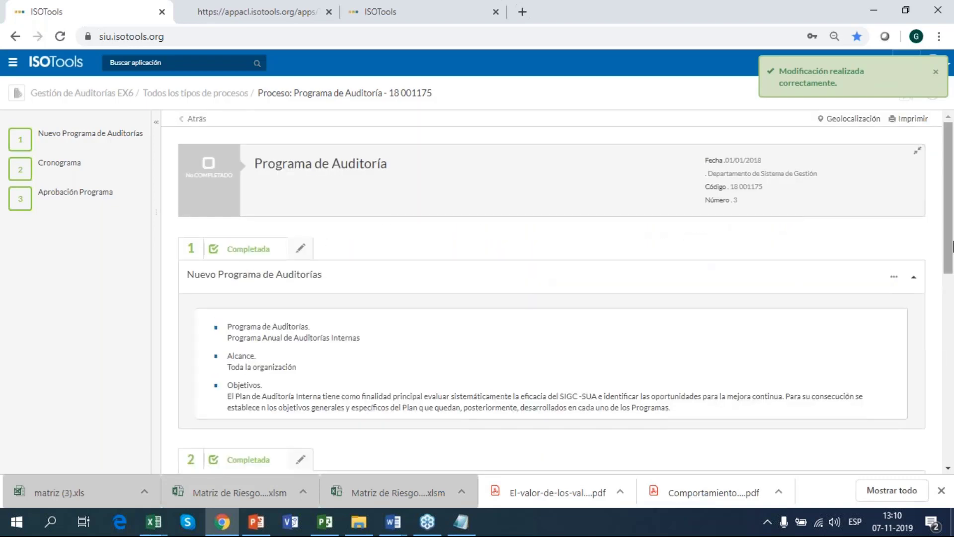
{"action": "left_click", "coordinate": [300, 248]}
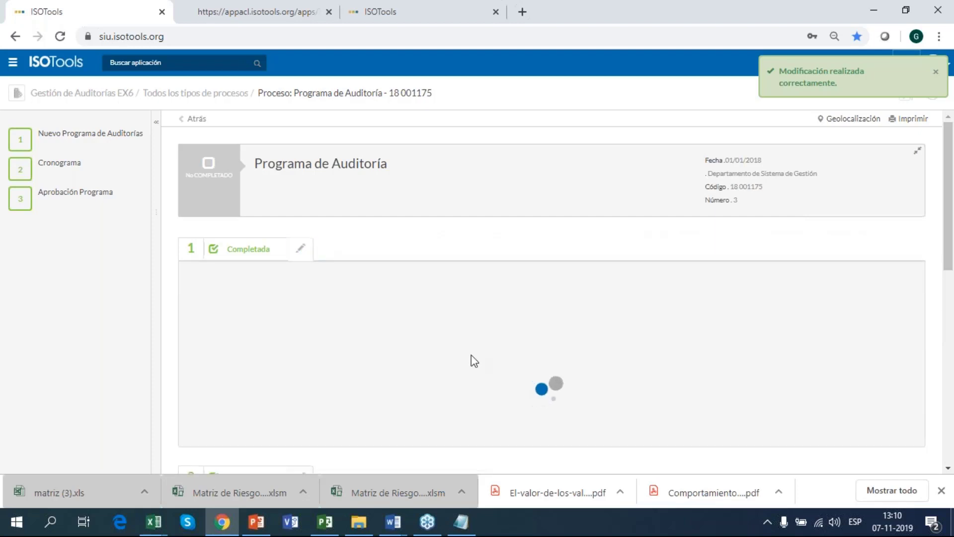
{"action": "scroll", "coordinate": [389, 286], "scroll_direction": "down", "scroll_amount": 4}
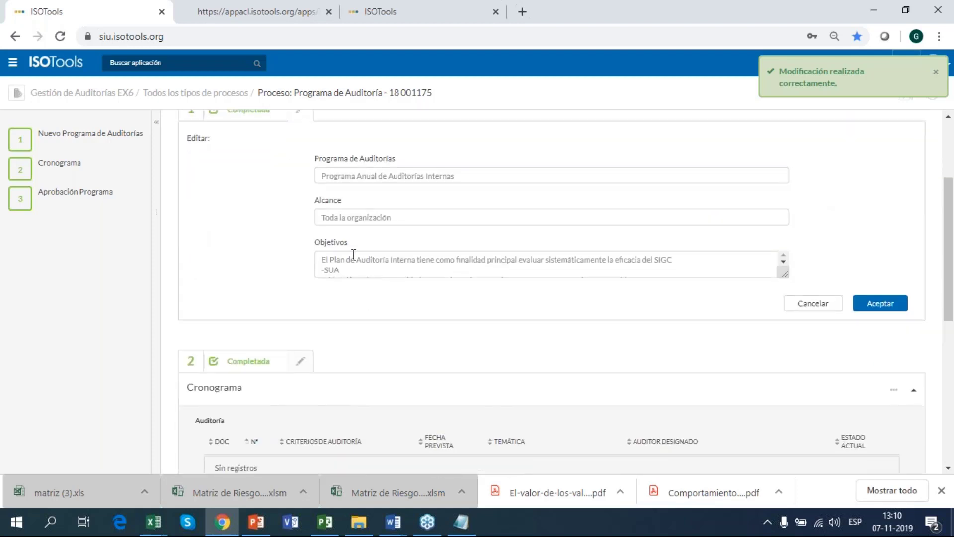
{"action": "key", "text": "ctrl+a"}
{"action": "left_click", "coordinate": [338, 258]}
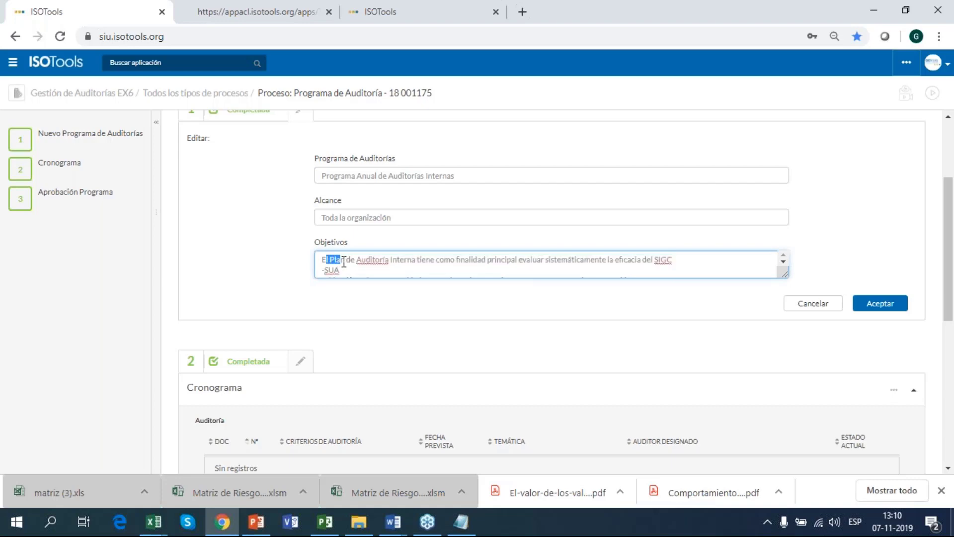
{"action": "left_click", "coordinate": [347, 262]}
{"action": "type", "text": "Progra"}
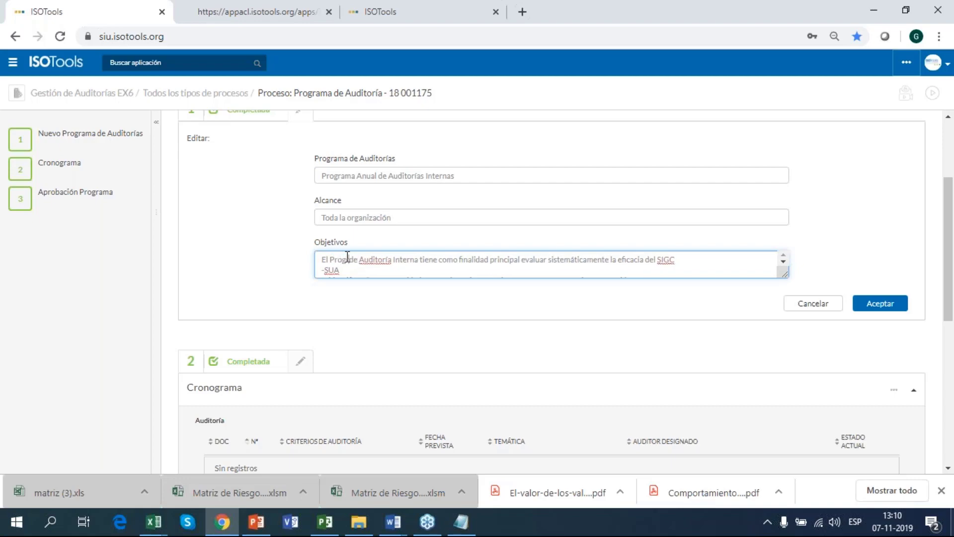
{"action": "type", "text": "ma"}
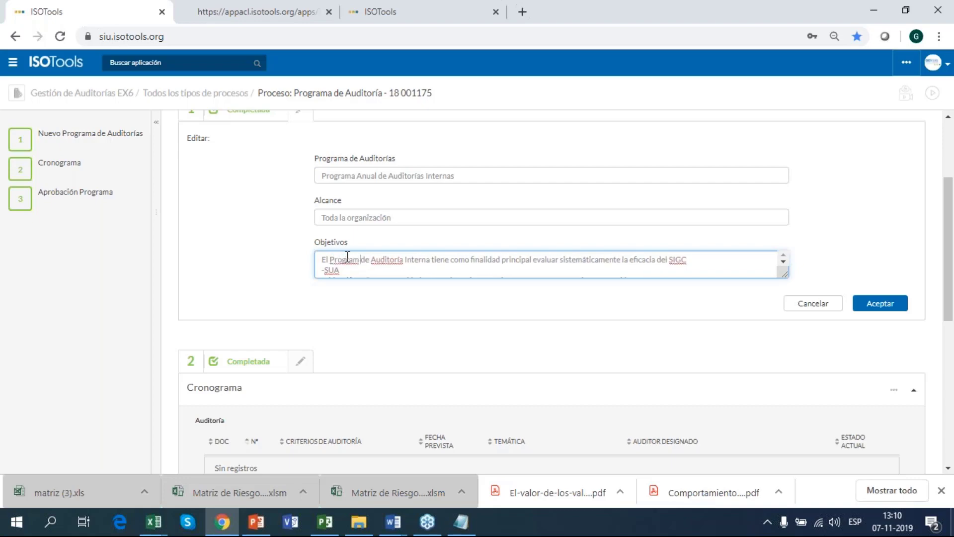
{"action": "type", "text": "a"}
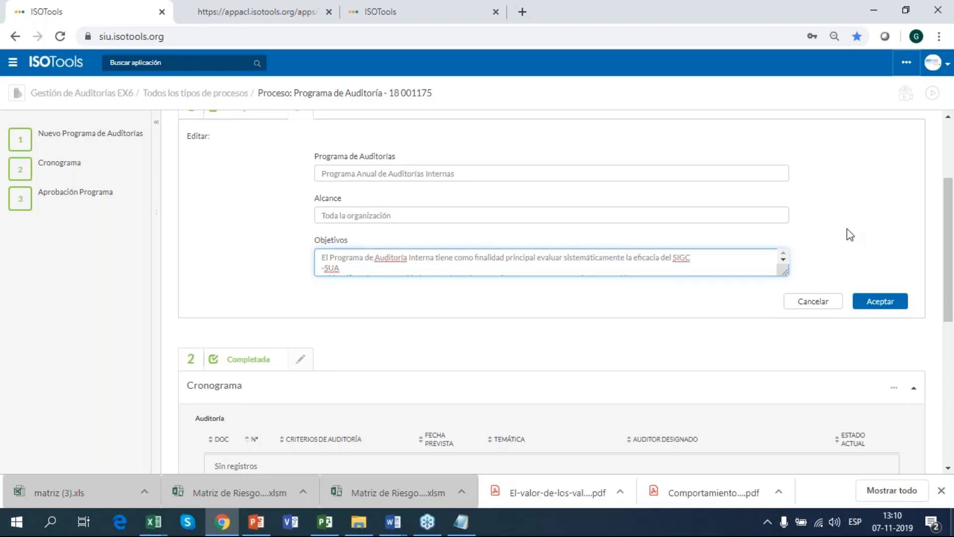
Join the split word "que" after "del Plan" in the Objetivos text and save the stage.
{"action": "scroll", "coordinate": [846, 231], "scroll_direction": "down", "scroll_amount": 1}
{"action": "left_click", "coordinate": [783, 192]}
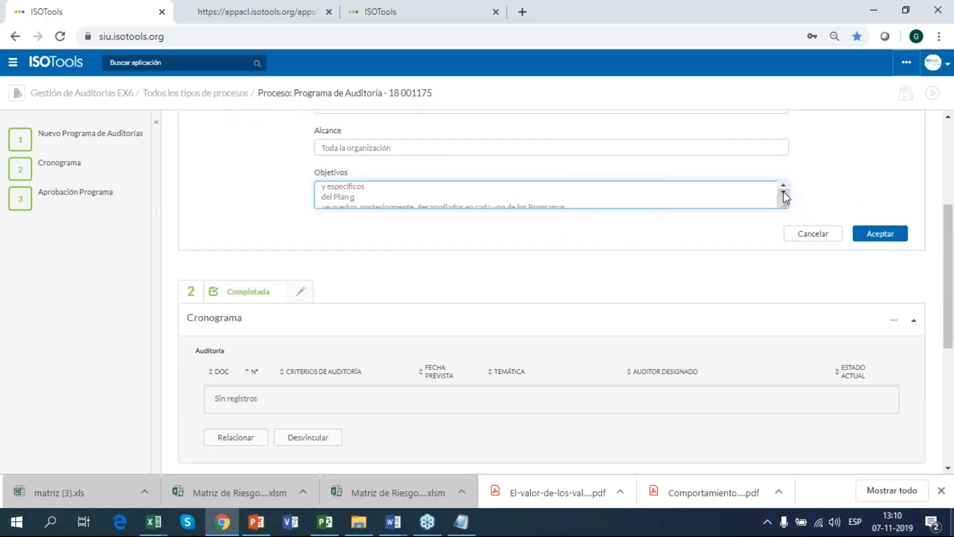
{"action": "left_click", "coordinate": [784, 192]}
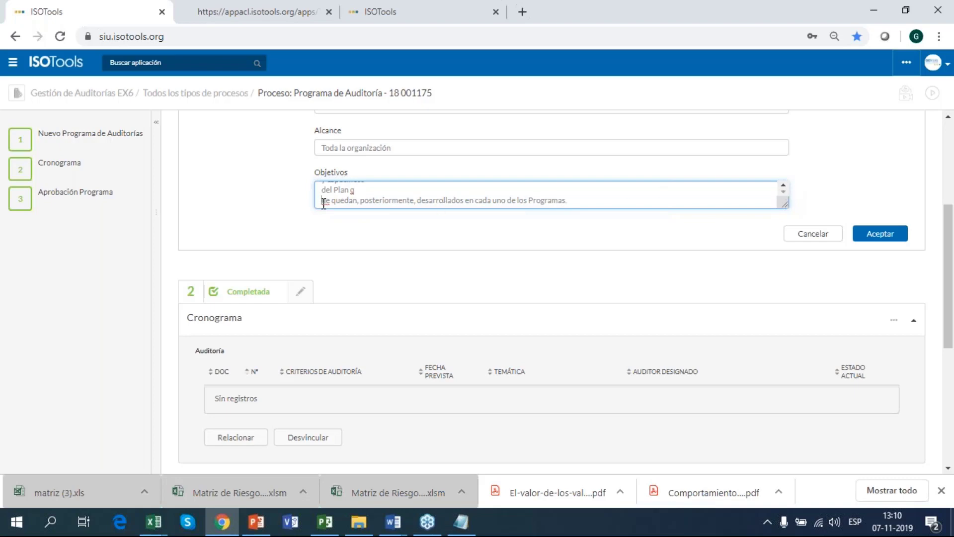
{"action": "key", "text": "Delete"}
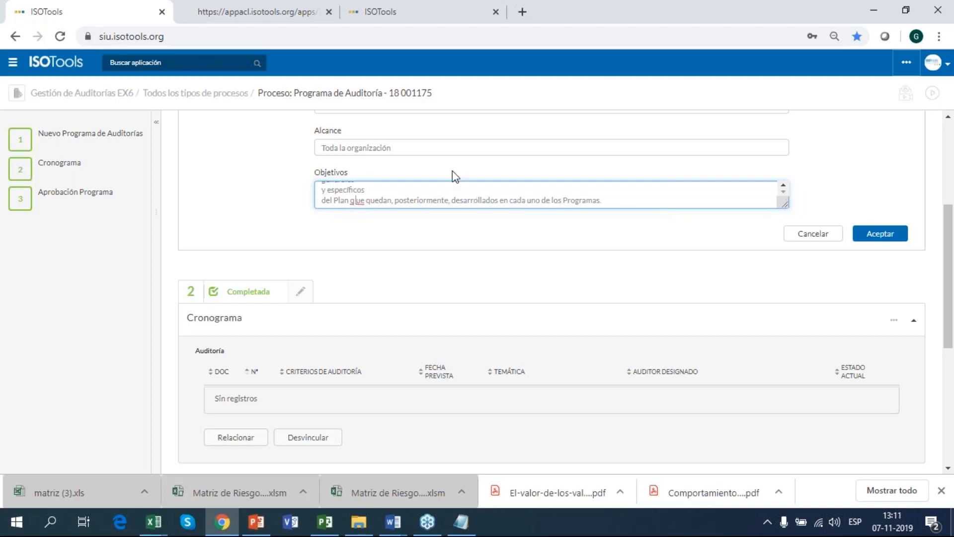
{"action": "key", "text": "BackSpace"}
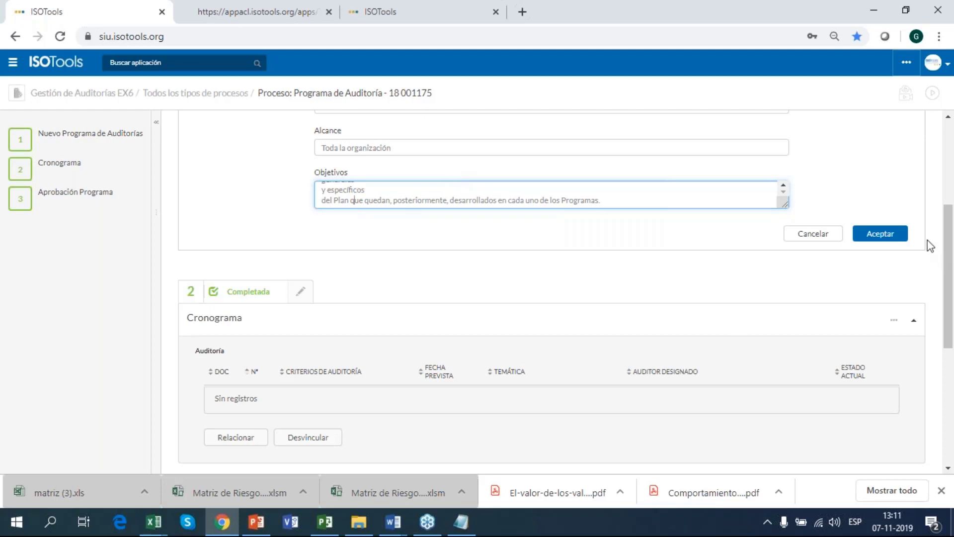
{"action": "left_click", "coordinate": [900, 238]}
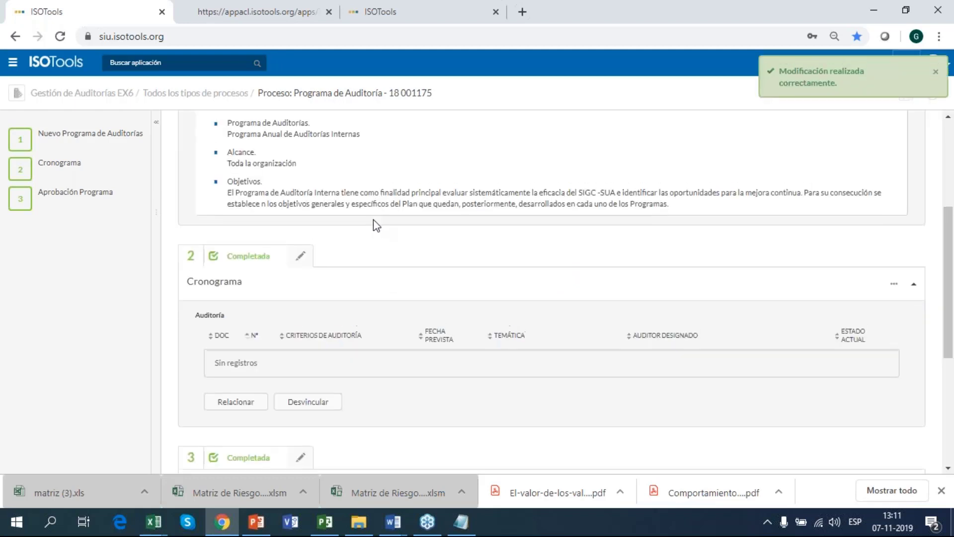
Review the updated Objetivos, open the Cronograma stage for editing, check its Responsable and accept the form.
{"action": "scroll", "coordinate": [373, 219], "scroll_direction": "up", "scroll_amount": 2}
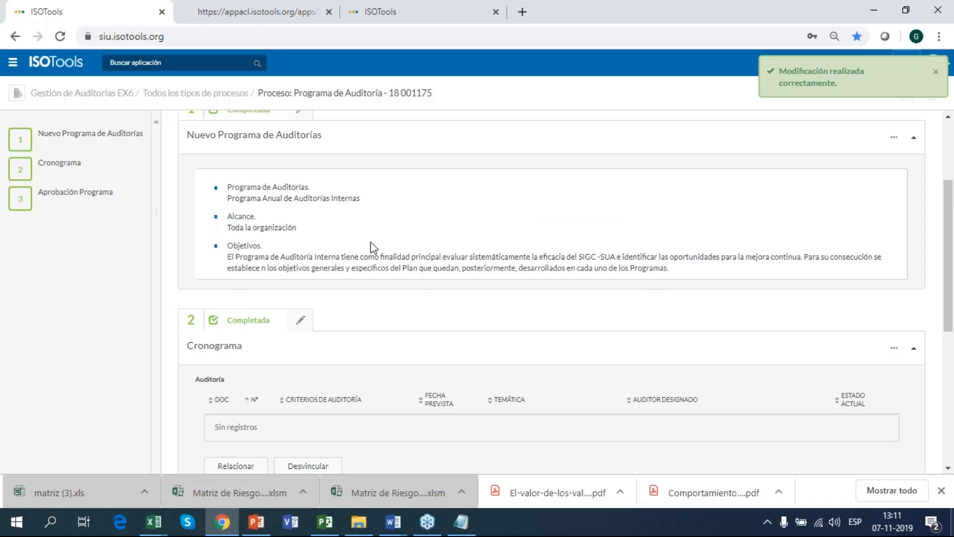
{"action": "scroll", "coordinate": [374, 247], "scroll_direction": "down", "scroll_amount": 1}
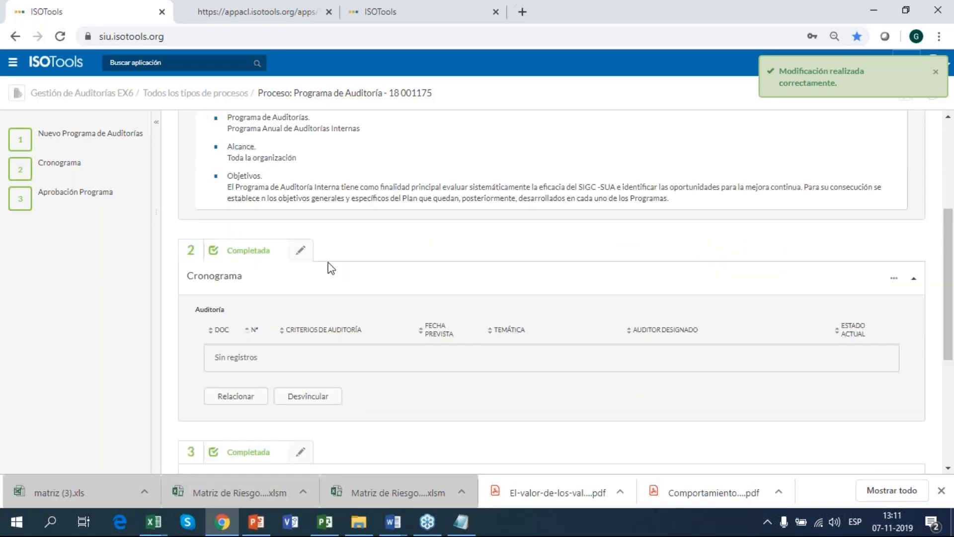
{"action": "left_click", "coordinate": [300, 250]}
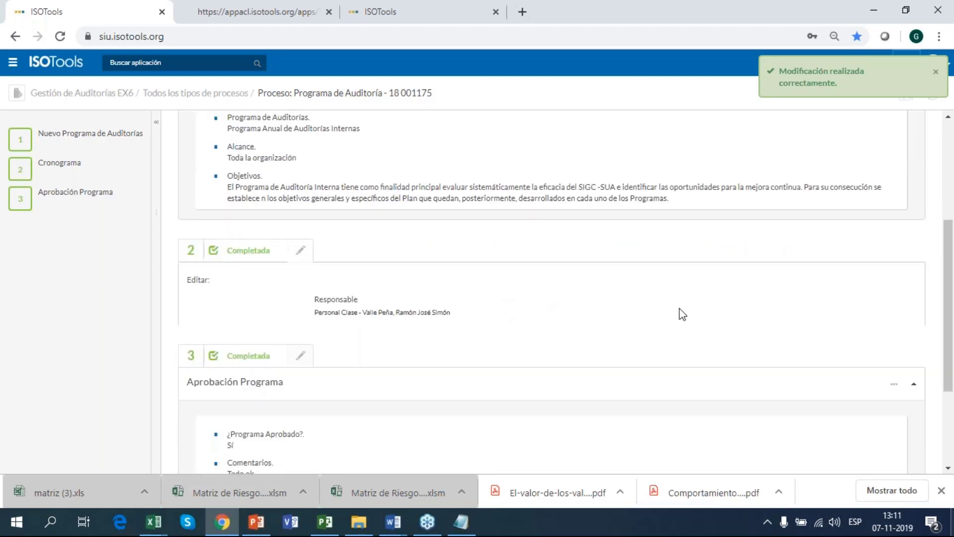
{"action": "scroll", "coordinate": [682, 314], "scroll_direction": "down", "scroll_amount": 2}
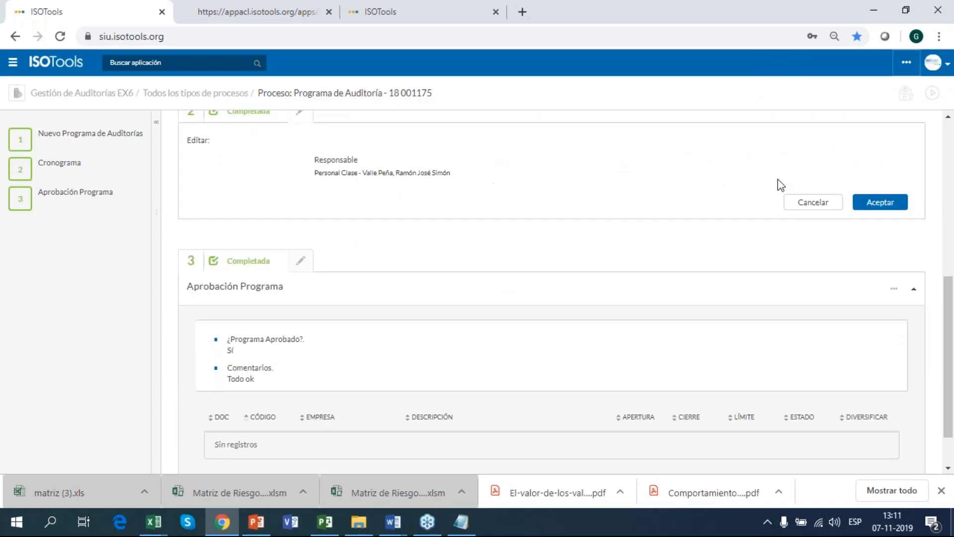
{"action": "scroll", "coordinate": [706, 181], "scroll_direction": "up", "scroll_amount": 1}
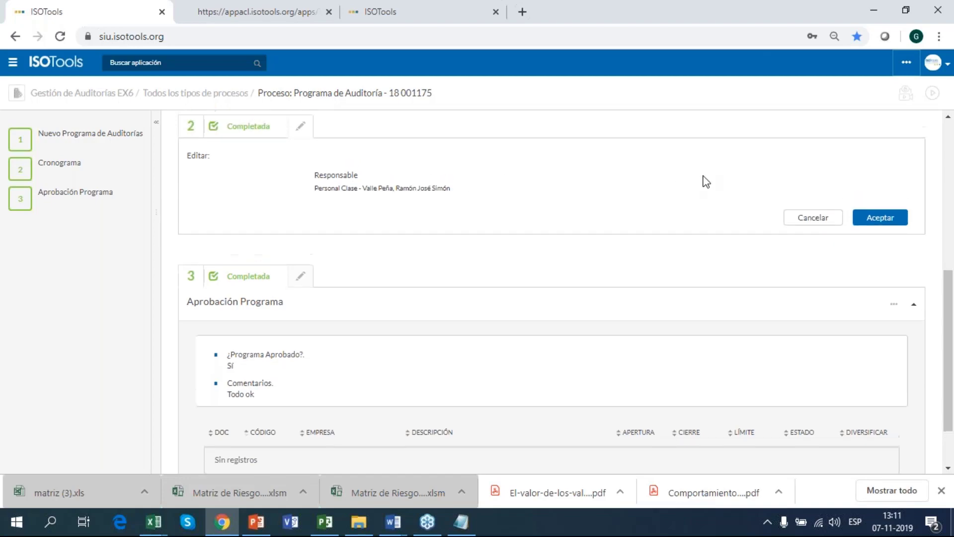
{"action": "scroll", "coordinate": [706, 181], "scroll_direction": "up", "scroll_amount": 1}
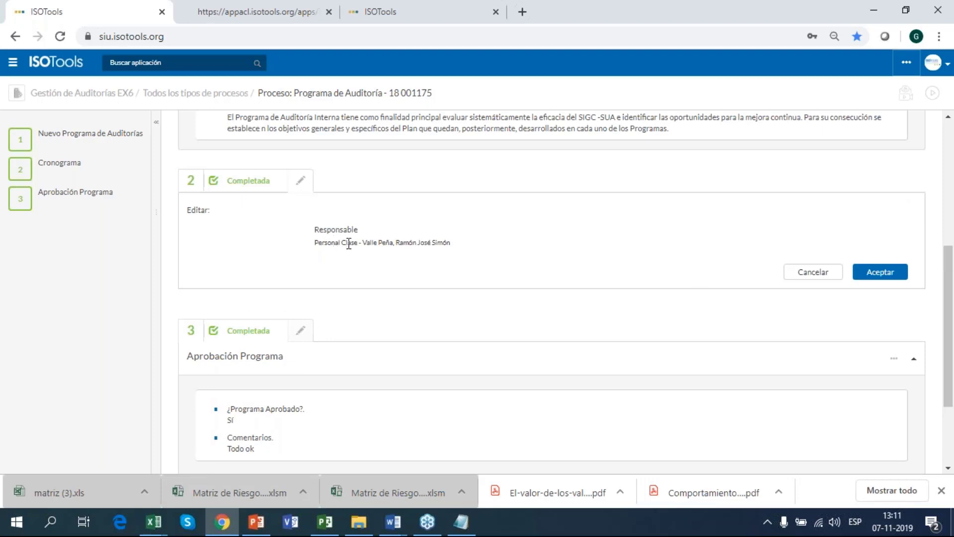
{"action": "left_click", "coordinate": [872, 275]}
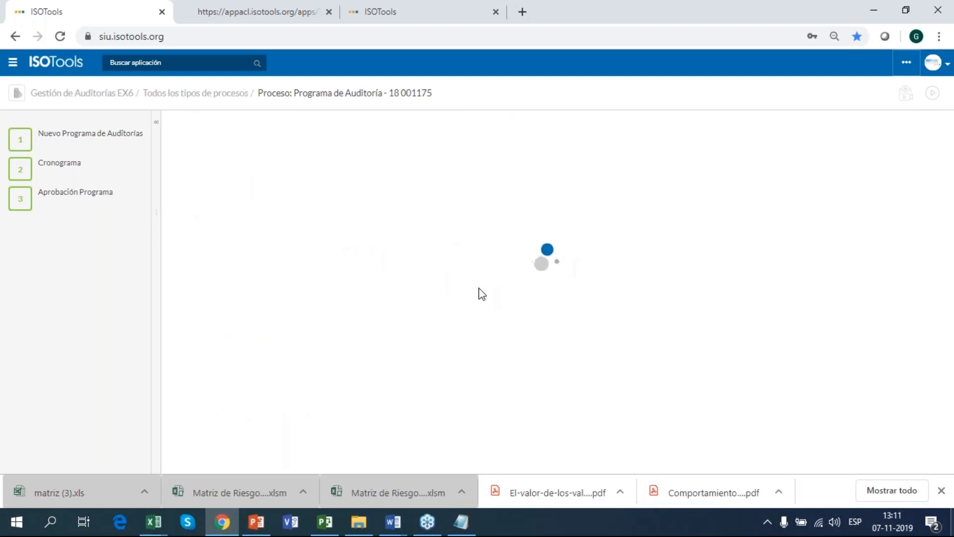
Relate existing audit 10 (ISO 9001), process type Auditoría, to the Cronograma stage and open the linked audit.
{"action": "scroll", "coordinate": [476, 284], "scroll_direction": "down", "scroll_amount": 2}
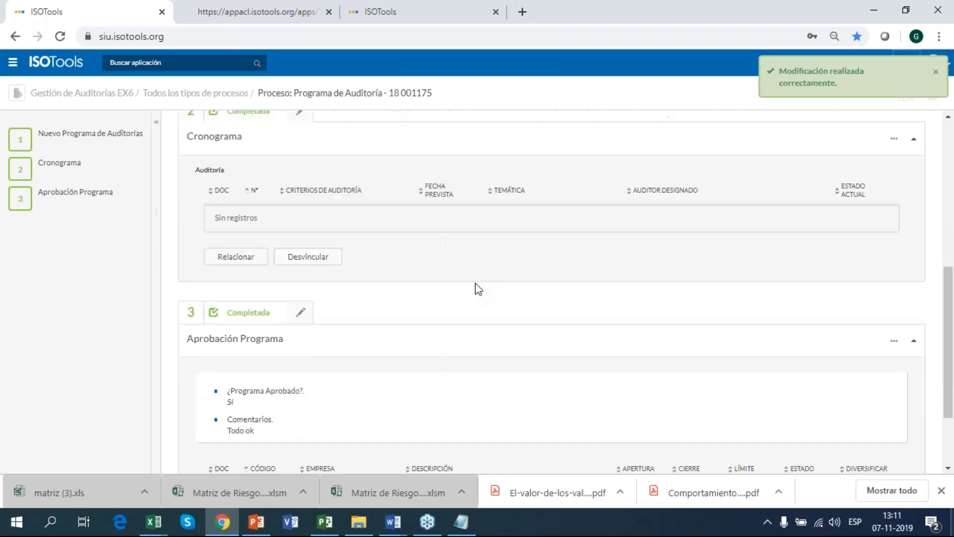
{"action": "left_click", "coordinate": [241, 259]}
{"action": "left_click", "coordinate": [189, 136]}
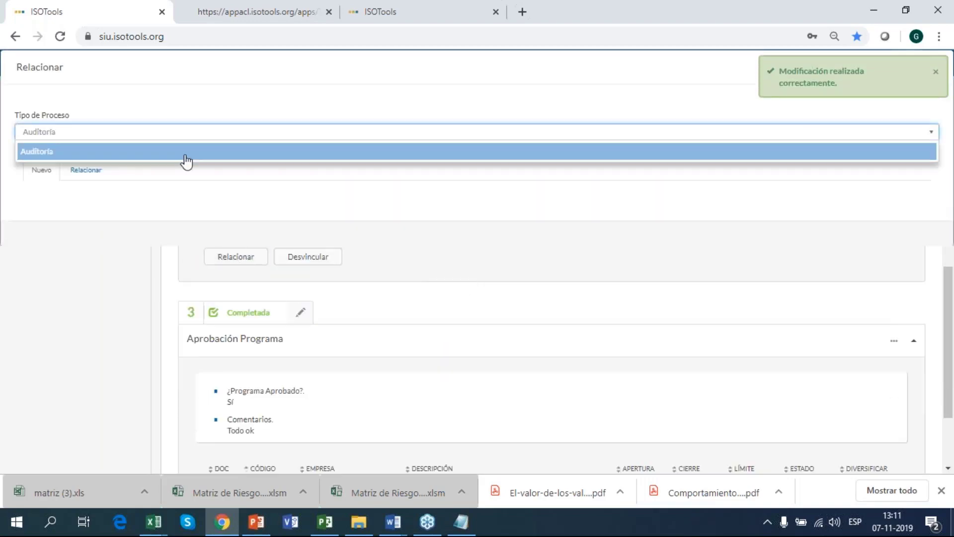
{"action": "left_click", "coordinate": [185, 152]}
{"action": "left_click", "coordinate": [102, 170]}
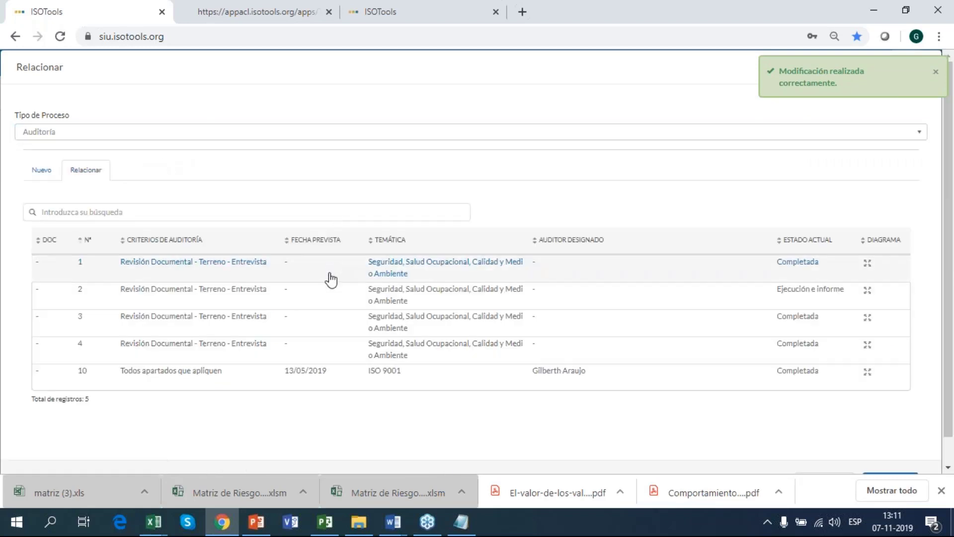
{"action": "scroll", "coordinate": [325, 332], "scroll_direction": "down", "scroll_amount": 1}
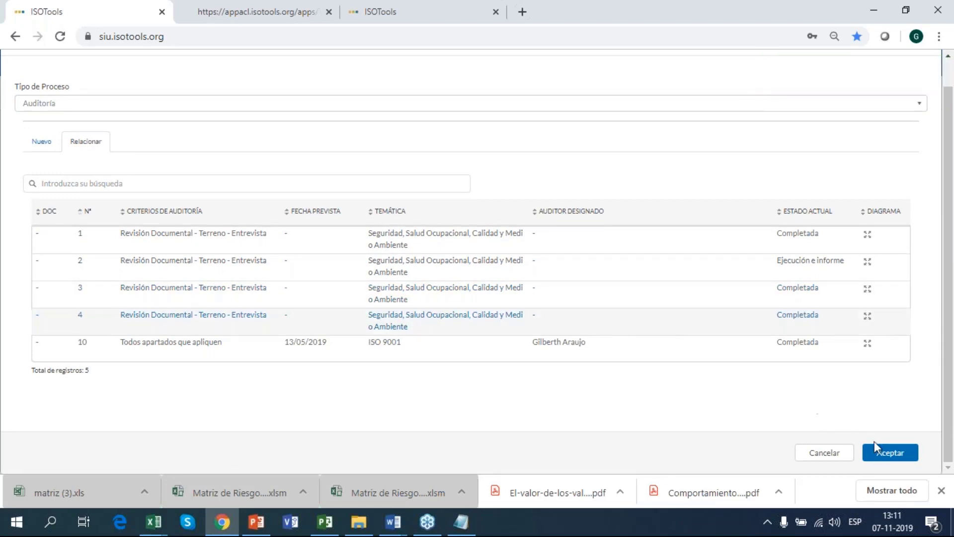
{"action": "left_click", "coordinate": [477, 347]}
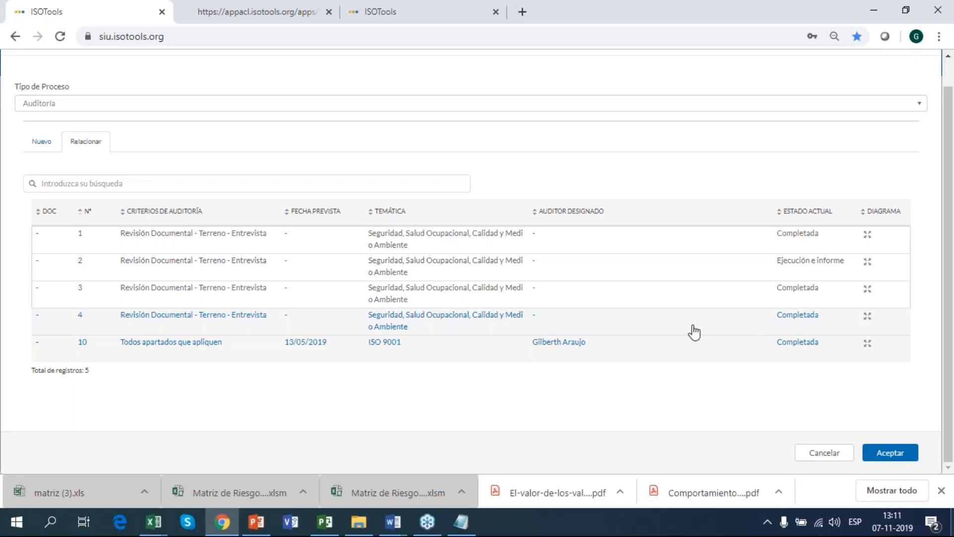
{"action": "left_click", "coordinate": [890, 457]}
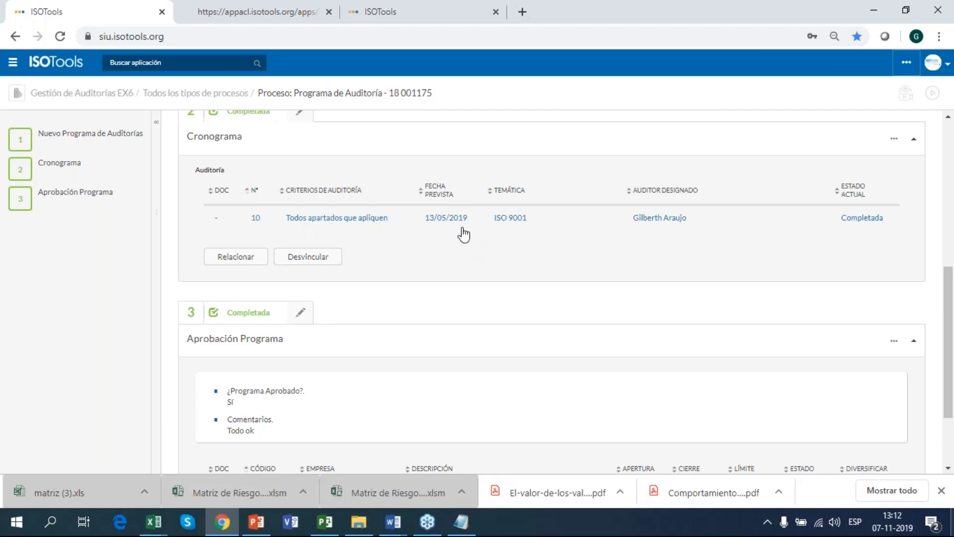
{"action": "left_click", "coordinate": [530, 217]}
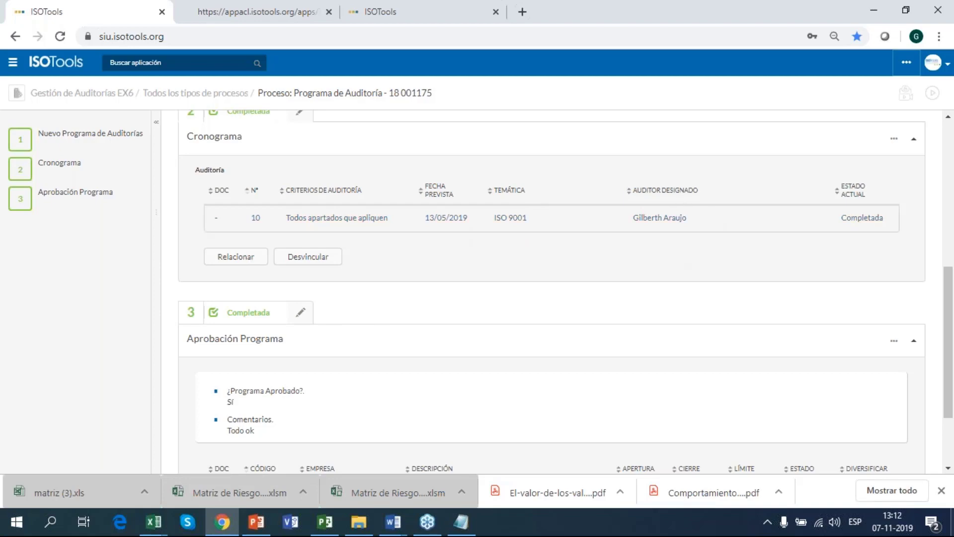
Relate existing audit 3 (Revisión Documental - Terreno - Entrevista), process type Auditoría, to the Cronograma stage.
{"action": "left_click", "coordinate": [239, 259]}
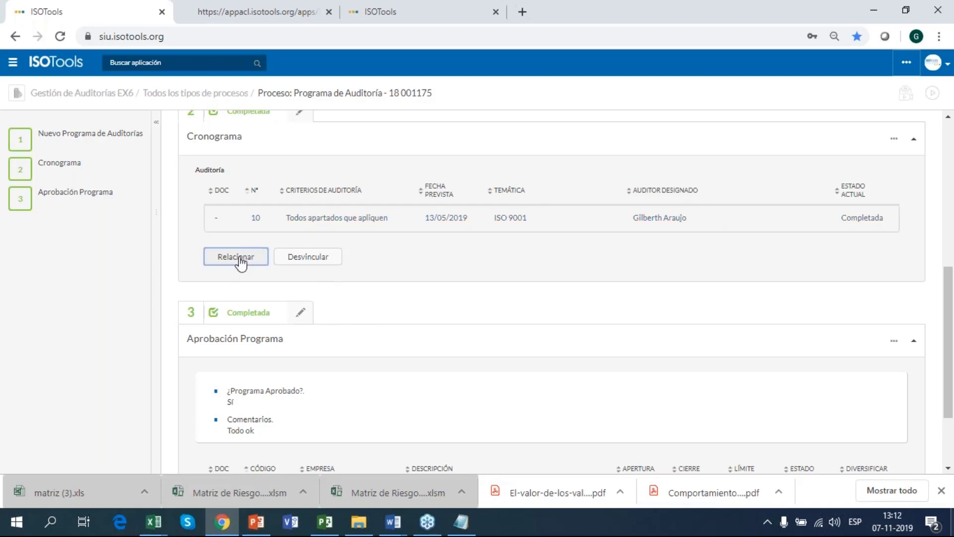
{"action": "left_click", "coordinate": [87, 172]}
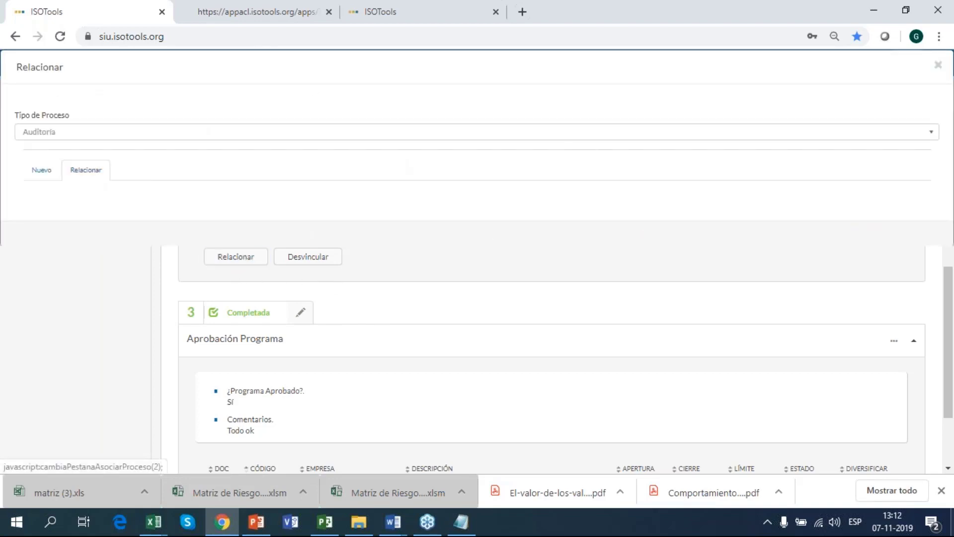
{"action": "left_click", "coordinate": [318, 315]}
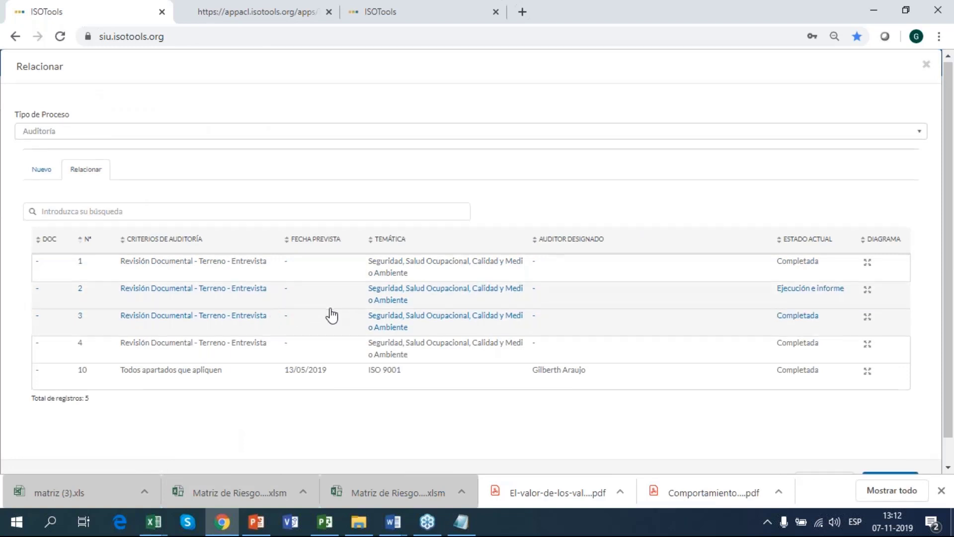
{"action": "scroll", "coordinate": [330, 316], "scroll_direction": "down", "scroll_amount": 1}
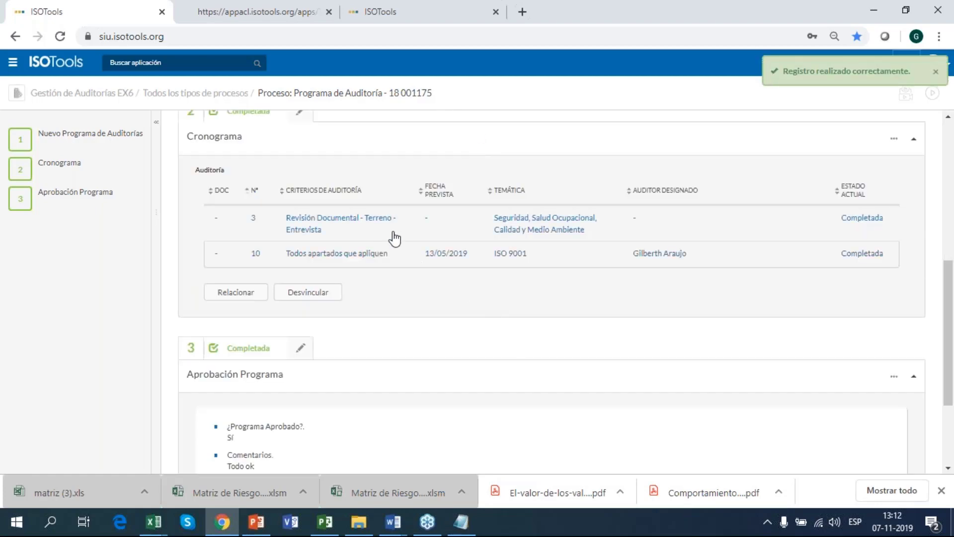
Start a new audit from the Cronograma stage, check the Entidad and Frecuencia options, and set Fecha de creación del plan to 14/11/2019.
{"action": "left_click", "coordinate": [236, 292]}
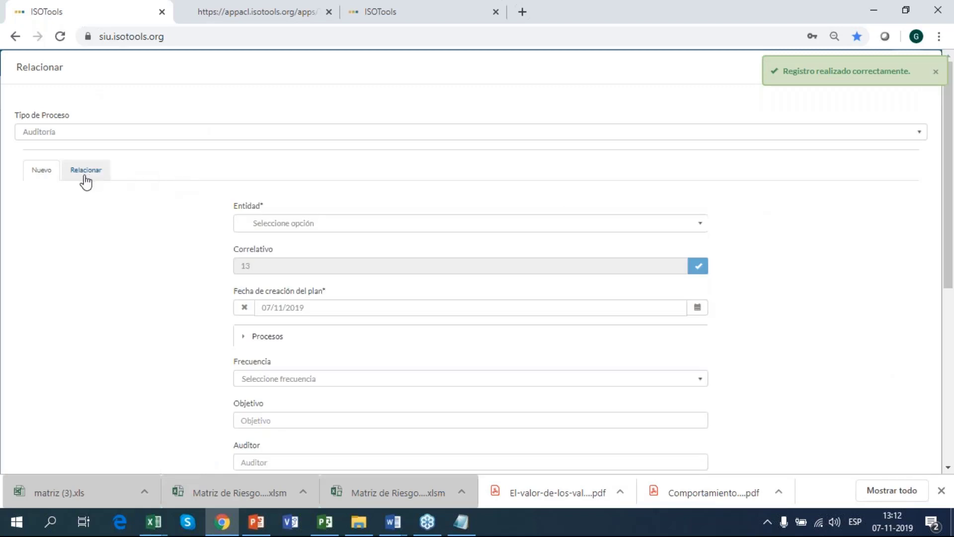
{"action": "left_click", "coordinate": [480, 228]}
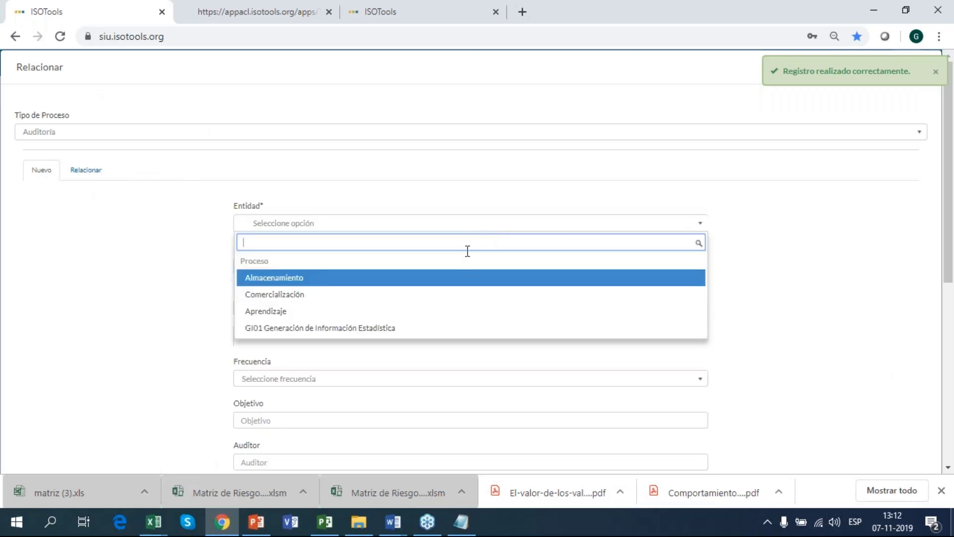
{"action": "left_click", "coordinate": [154, 270]}
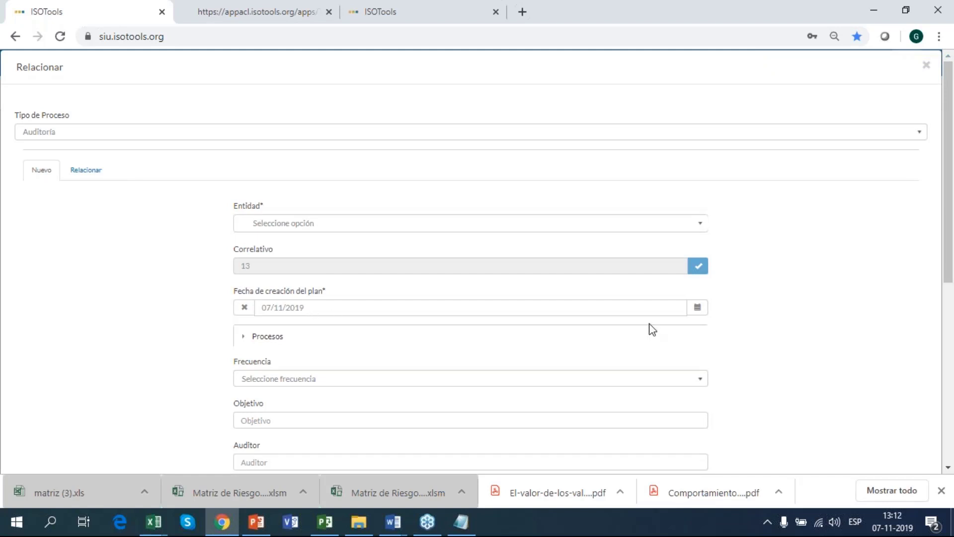
{"action": "left_click", "coordinate": [698, 307]}
{"action": "left_click", "coordinate": [757, 396]}
{"action": "left_click", "coordinate": [304, 381]}
{"action": "scroll", "coordinate": [312, 386], "scroll_direction": "down", "scroll_amount": 1}
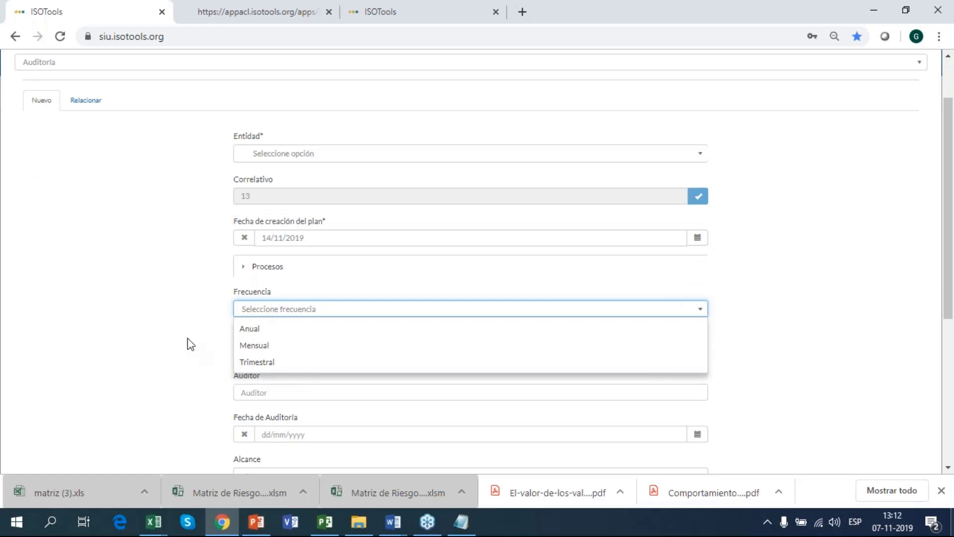
{"action": "left_click", "coordinate": [158, 319]}
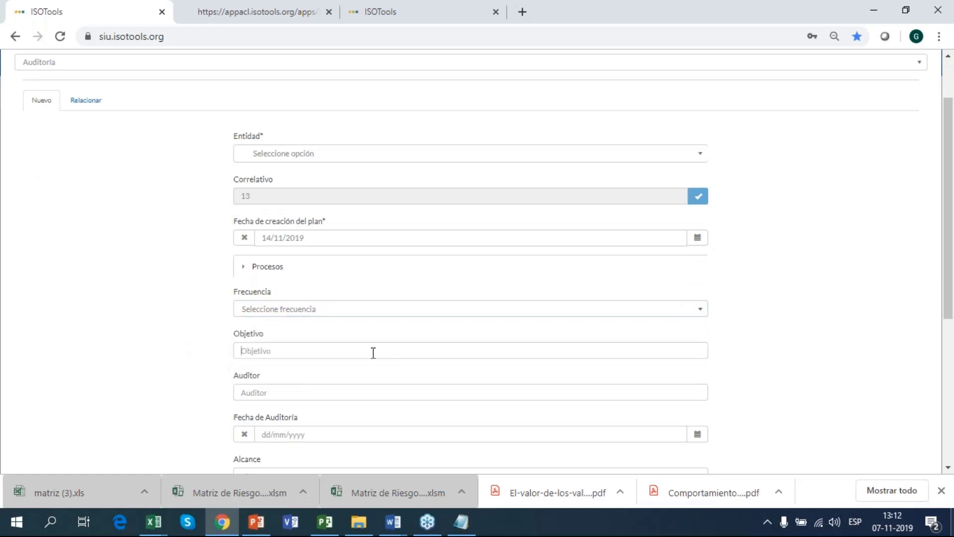
Set the new audit's Fecha de Auditoría to 01/01/2020.
{"action": "scroll", "coordinate": [369, 398], "scroll_direction": "down", "scroll_amount": 3}
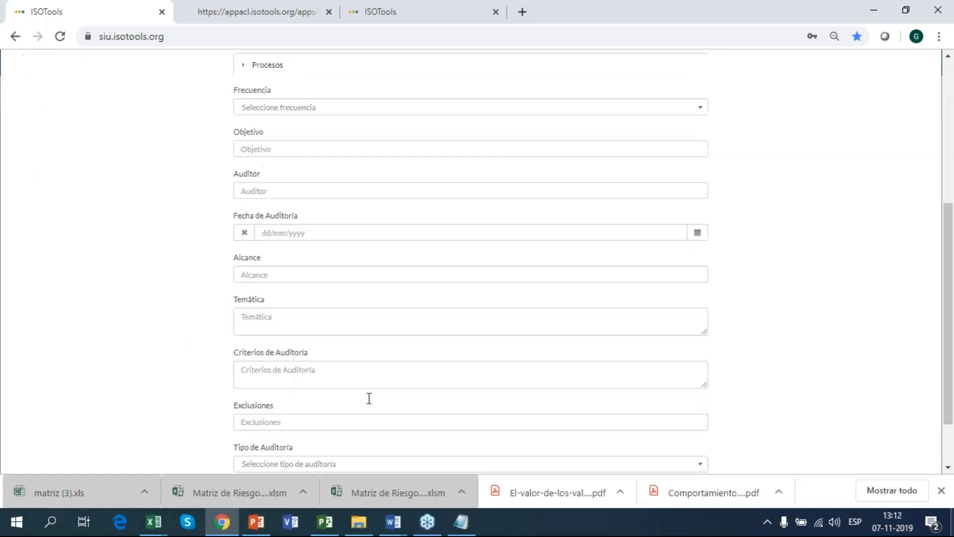
{"action": "left_click", "coordinate": [697, 225]}
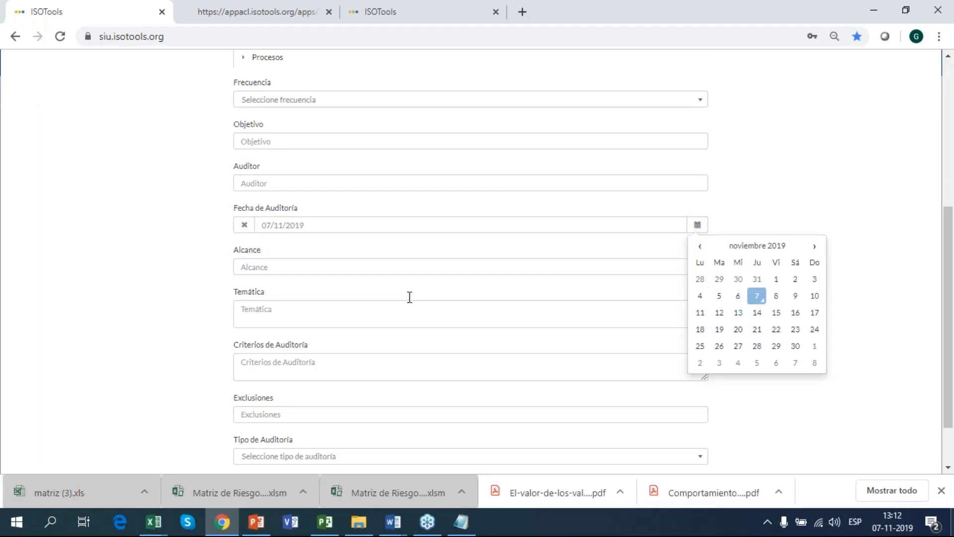
{"action": "left_click", "coordinate": [812, 248]}
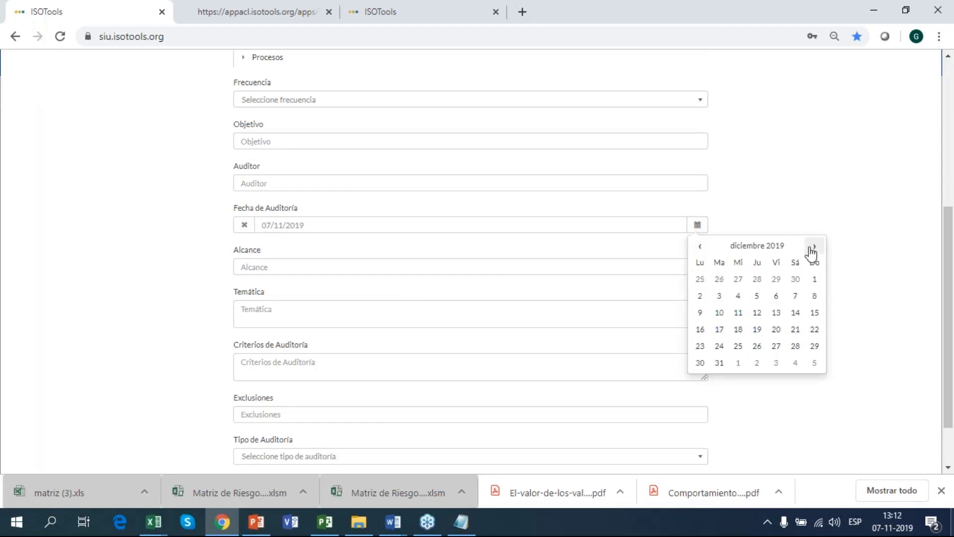
{"action": "left_click", "coordinate": [813, 249]}
{"action": "left_click", "coordinate": [738, 281]}
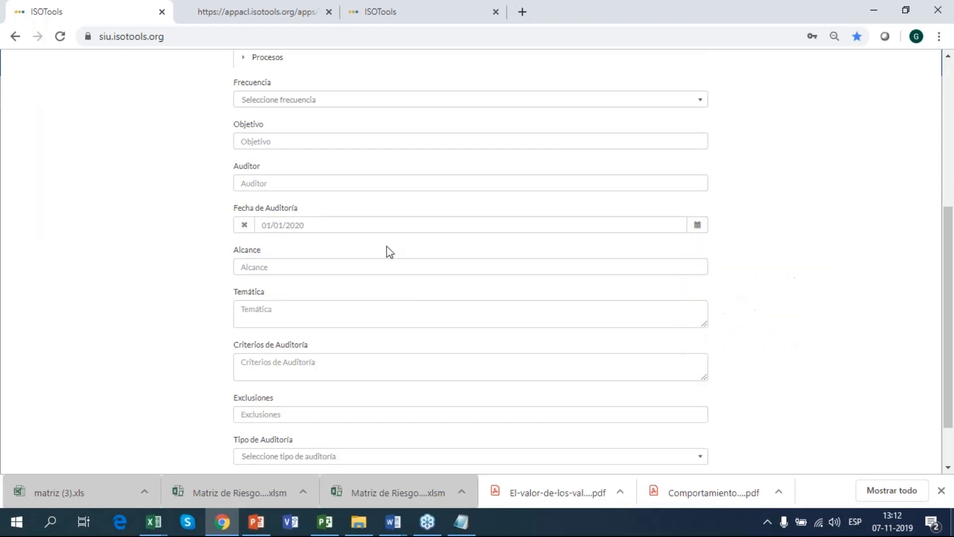
Go through the Temática, Criterios de Auditoría, Exclusiones and Tipo de Auditoría fields and cancel the new audit form.
{"action": "left_click", "coordinate": [353, 309]}
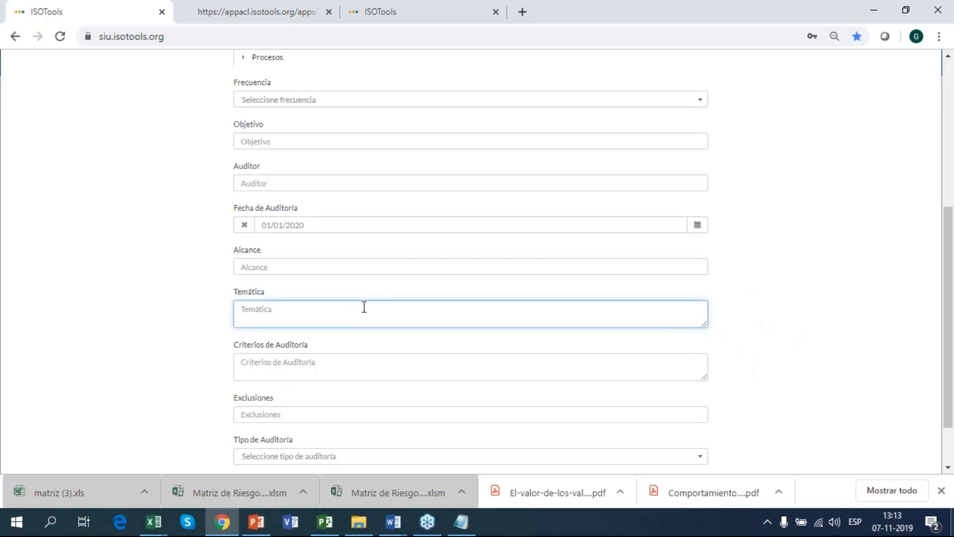
{"action": "scroll", "coordinate": [364, 307], "scroll_direction": "down", "scroll_amount": 2}
{"action": "left_click", "coordinate": [361, 305]}
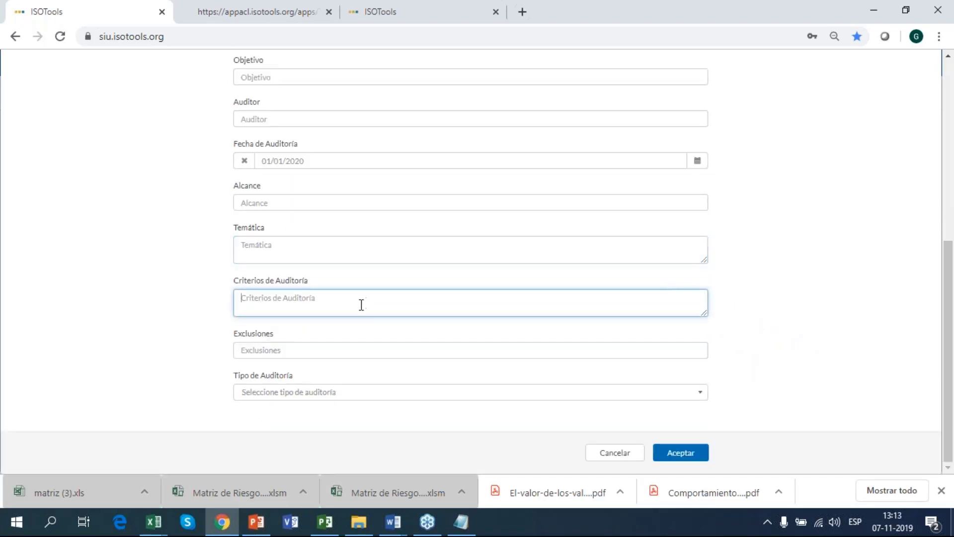
{"action": "left_click", "coordinate": [356, 353]}
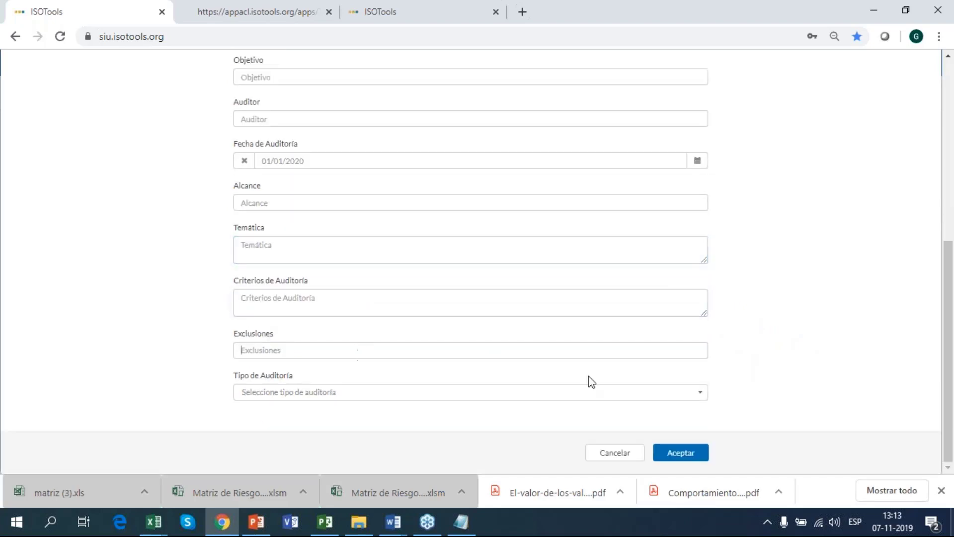
{"action": "left_click", "coordinate": [629, 393]}
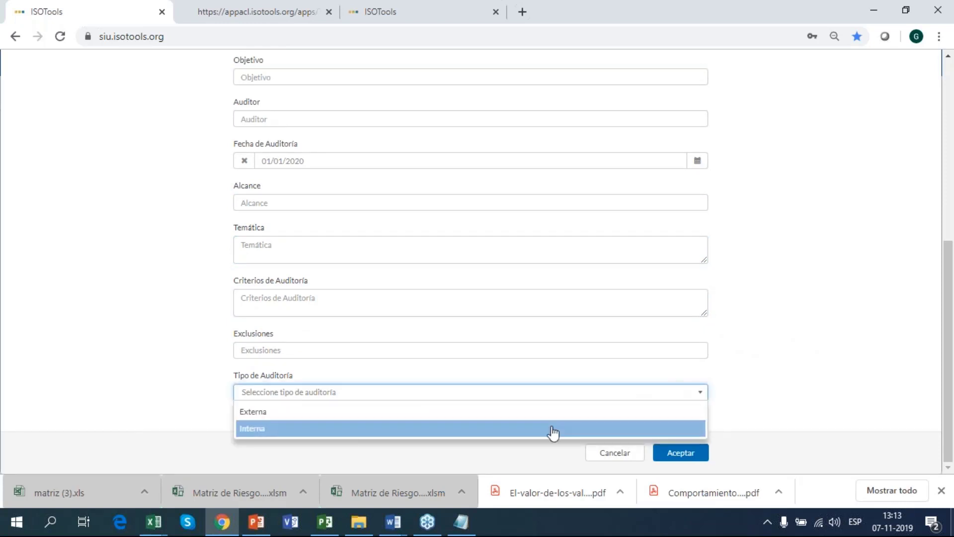
{"action": "left_click", "coordinate": [624, 454]}
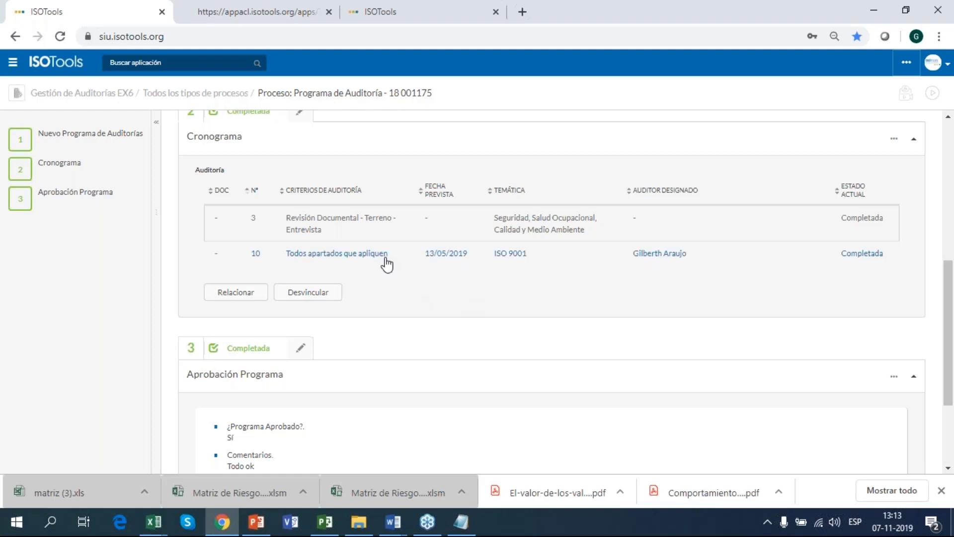
Open the Aprobación Programa stage for editing and check the Cronograma's Desvincular dialog, cancelling it without unlinking any audit.
{"action": "scroll", "coordinate": [386, 263], "scroll_direction": "down", "scroll_amount": 3}
{"action": "scroll", "coordinate": [213, 260], "scroll_direction": "up", "scroll_amount": 1}
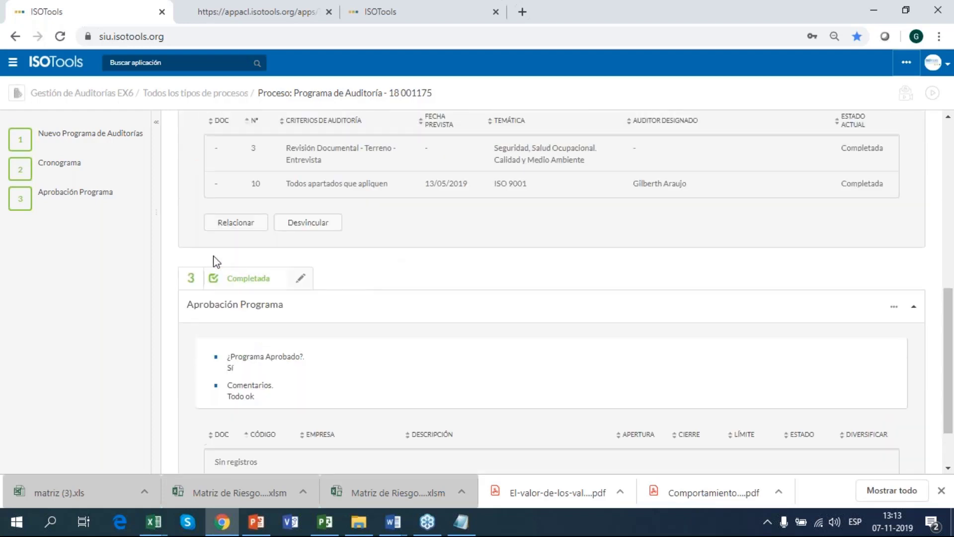
{"action": "scroll", "coordinate": [797, 266], "scroll_direction": "up", "scroll_amount": 4}
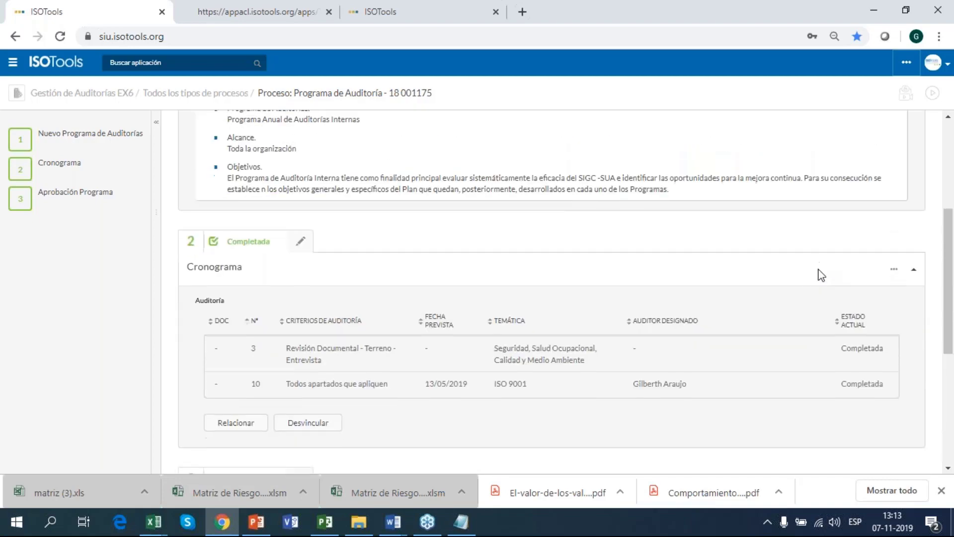
{"action": "scroll", "coordinate": [819, 273], "scroll_direction": "down", "scroll_amount": 1}
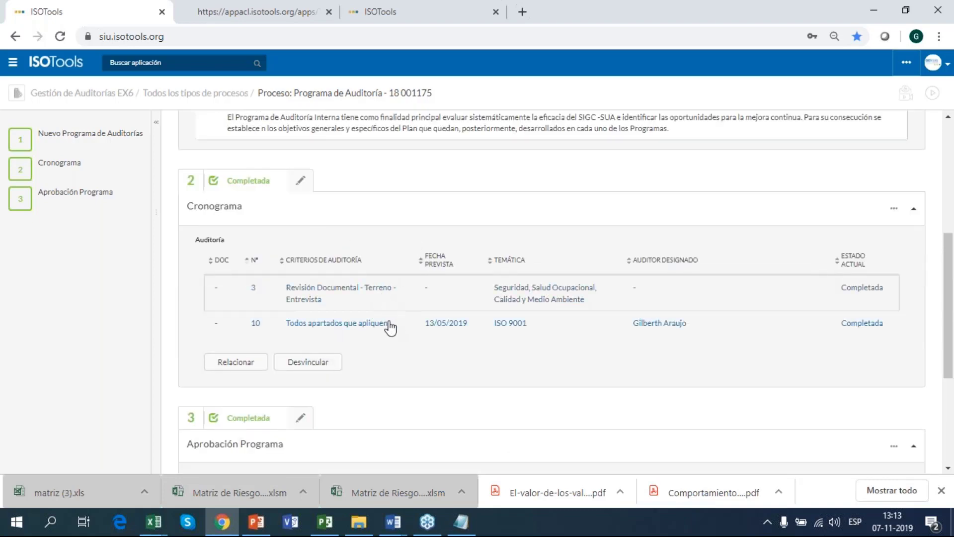
{"action": "scroll", "coordinate": [263, 291], "scroll_direction": "down", "scroll_amount": 4}
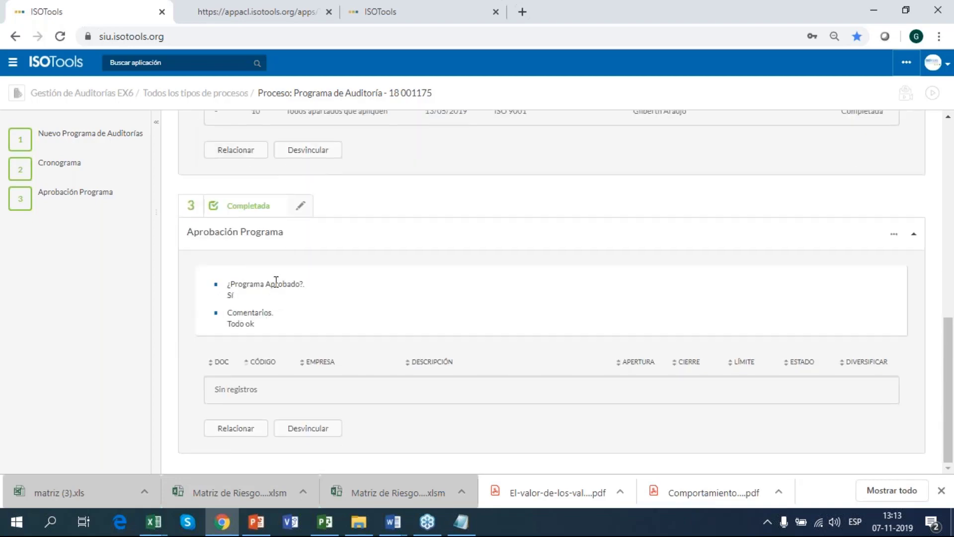
{"action": "left_click", "coordinate": [301, 205]}
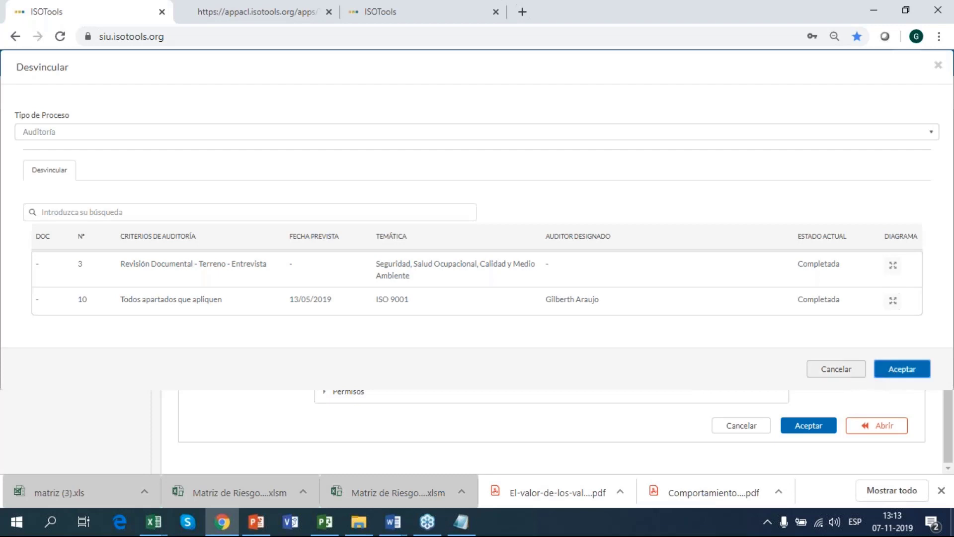
{"action": "left_click", "coordinate": [851, 380]}
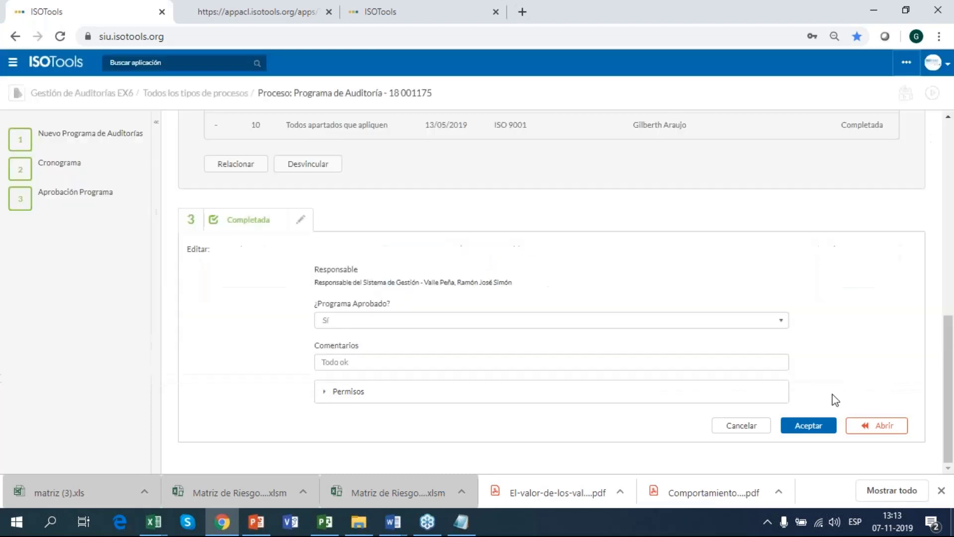
Choose Sí for ¿Programa Aprobado?, replace Comentarios with "Asegurar que se cumplan los objetivos" and save the approval stage.
{"action": "left_click", "coordinate": [502, 324]}
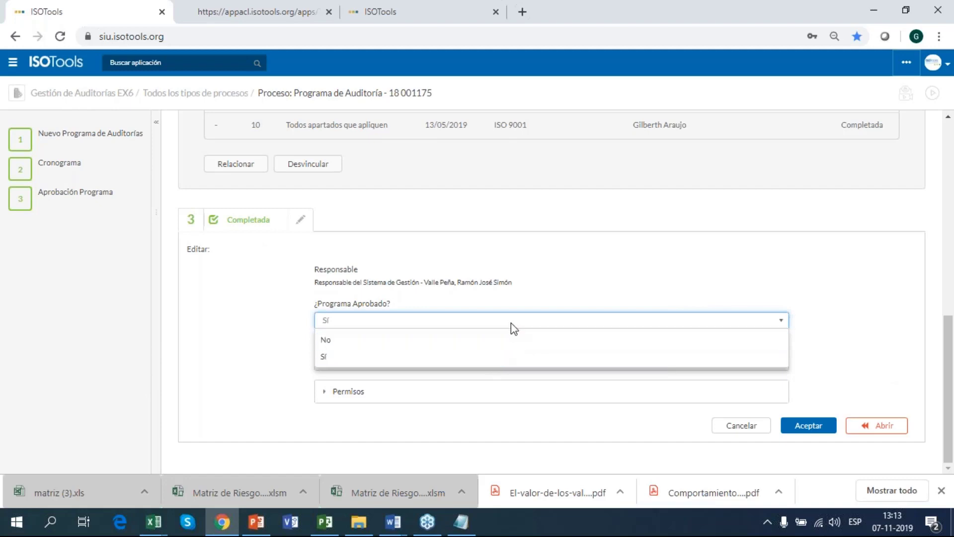
{"action": "left_click", "coordinate": [498, 358]}
{"action": "left_click", "coordinate": [502, 364]}
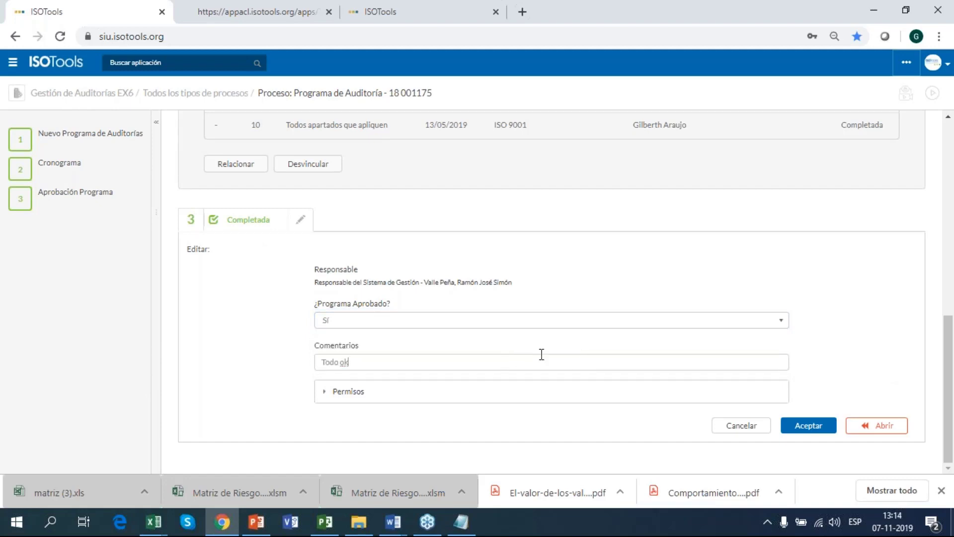
{"action": "key", "text": "BackSpace"}
{"action": "key", "text": "BackSpace"}
{"action": "type", "text": "A"}
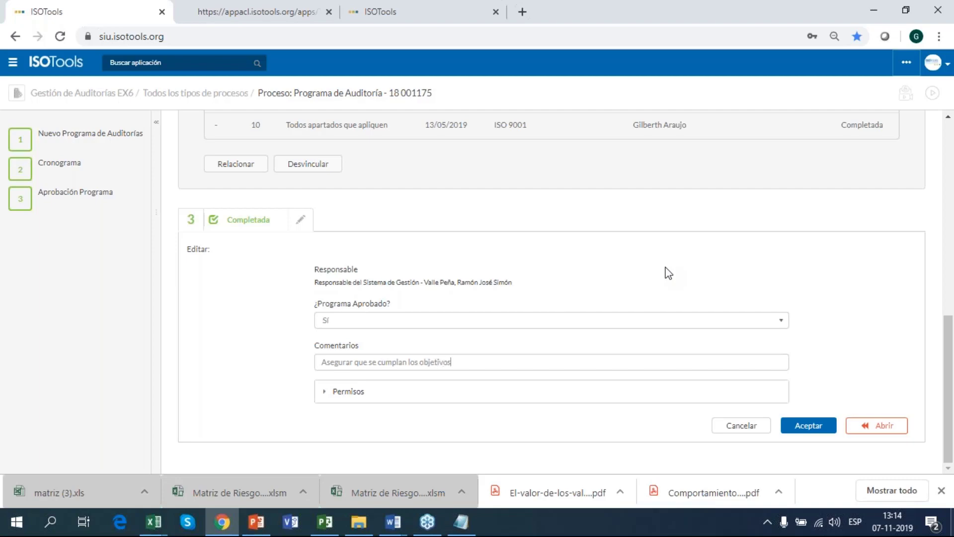
{"action": "left_click", "coordinate": [811, 432]}
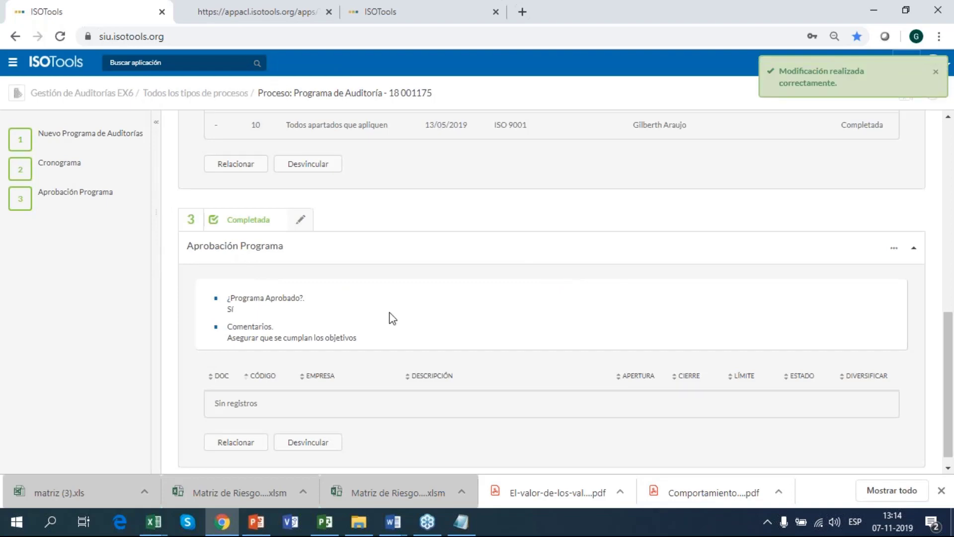
Review the programme's stages, open linked audit 10 (ISO 9001) from Cronograma and examine its Programar Auditoría details.
{"action": "scroll", "coordinate": [478, 294], "scroll_direction": "up", "scroll_amount": 7}
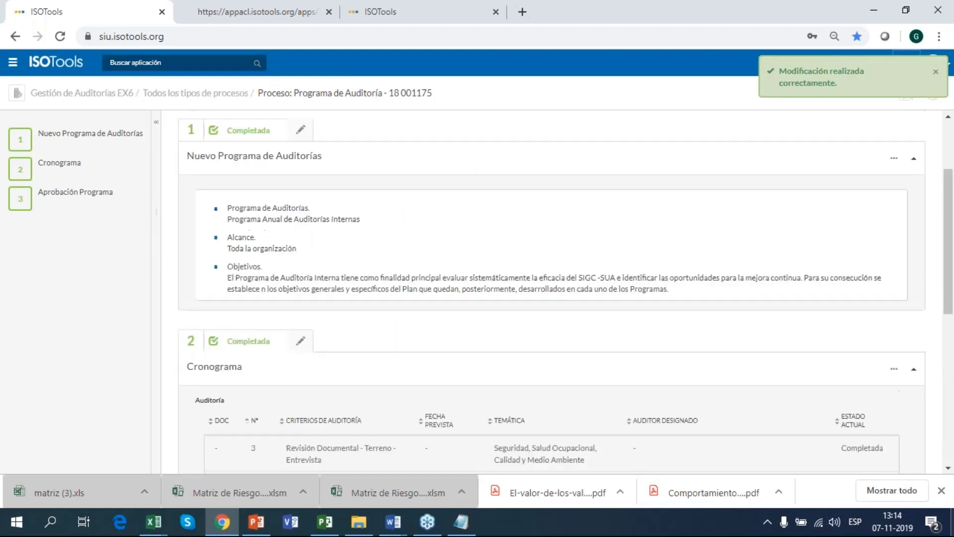
{"action": "scroll", "coordinate": [429, 264], "scroll_direction": "up", "scroll_amount": 2}
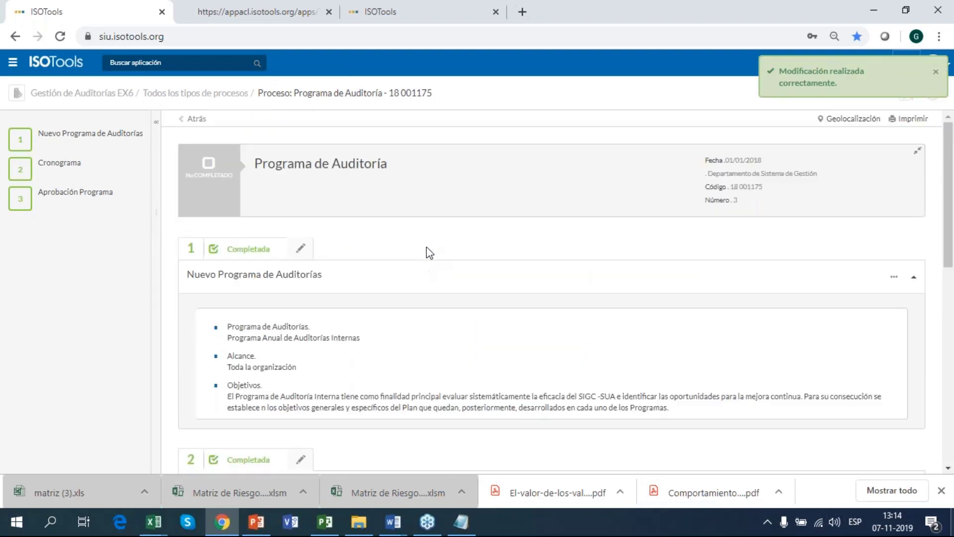
{"action": "scroll", "coordinate": [427, 246], "scroll_direction": "down", "scroll_amount": 5}
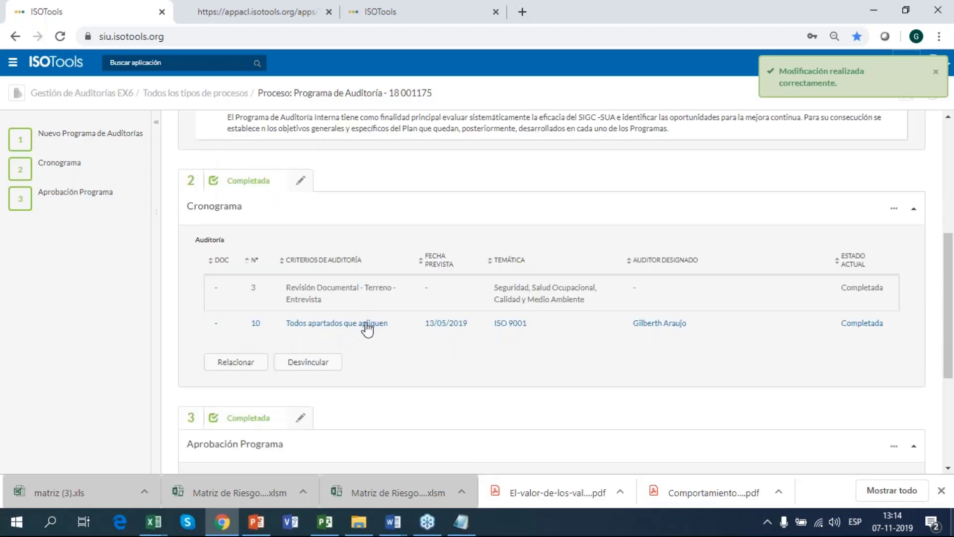
{"action": "left_click_drag", "start_coordinate": [367, 324], "coordinate": [362, 323]}
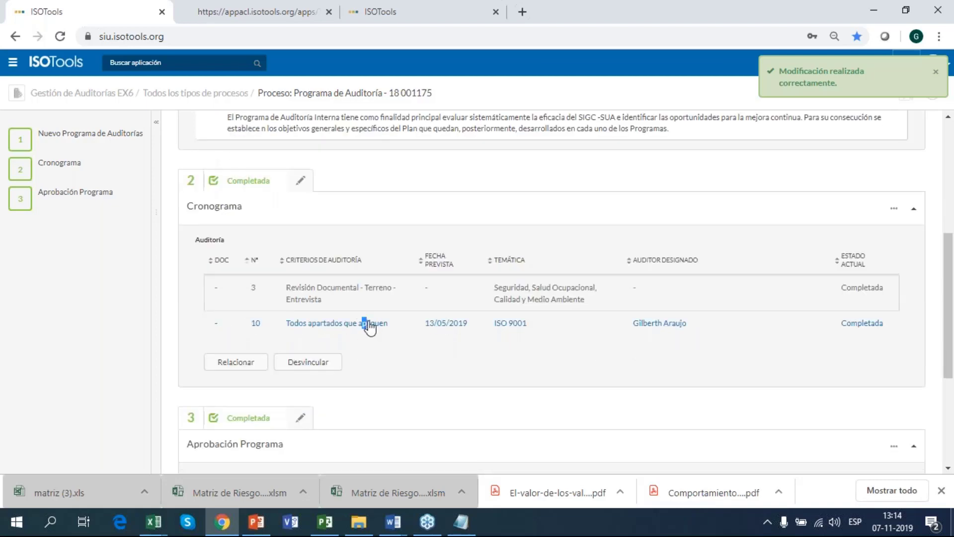
{"action": "left_click", "coordinate": [510, 322]}
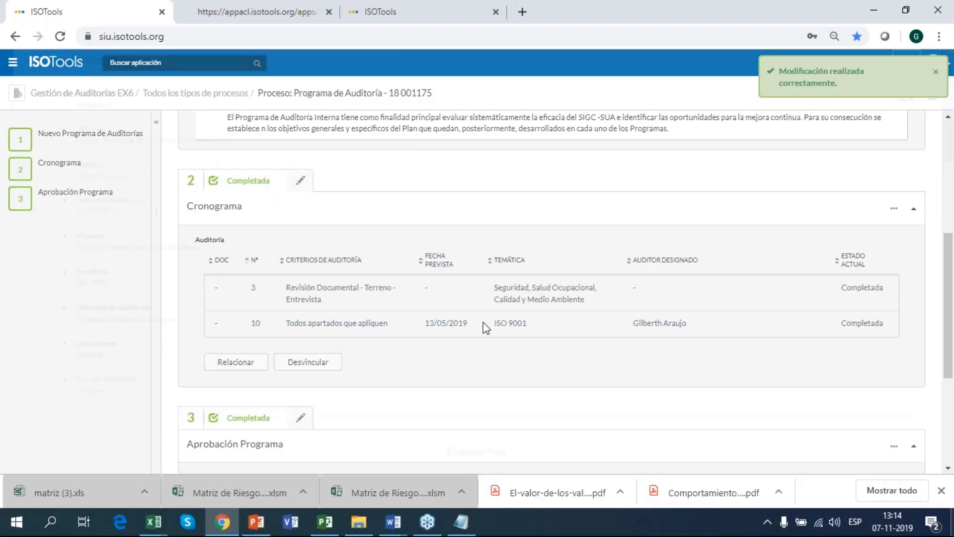
{"action": "scroll", "coordinate": [330, 274], "scroll_direction": "down", "scroll_amount": 6}
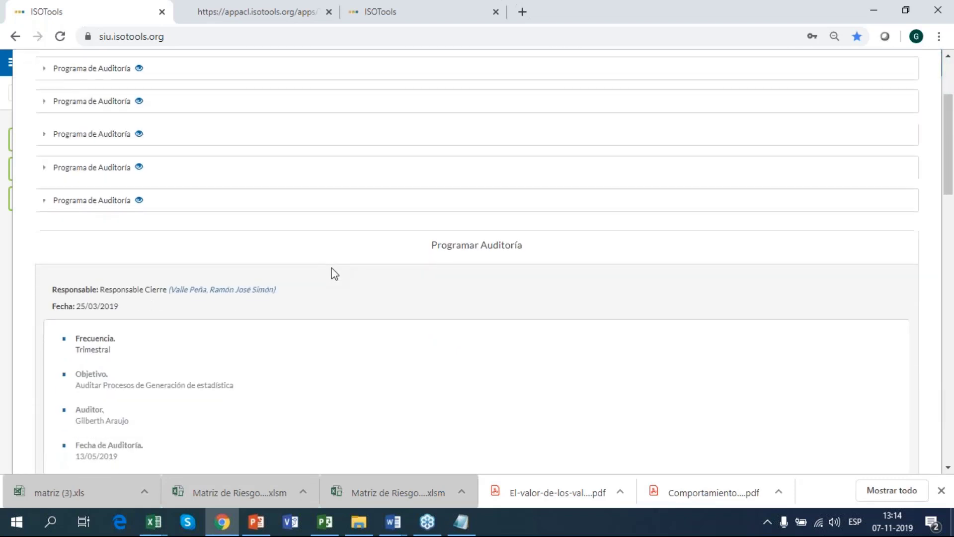
{"action": "scroll", "coordinate": [335, 274], "scroll_direction": "down", "scroll_amount": 2}
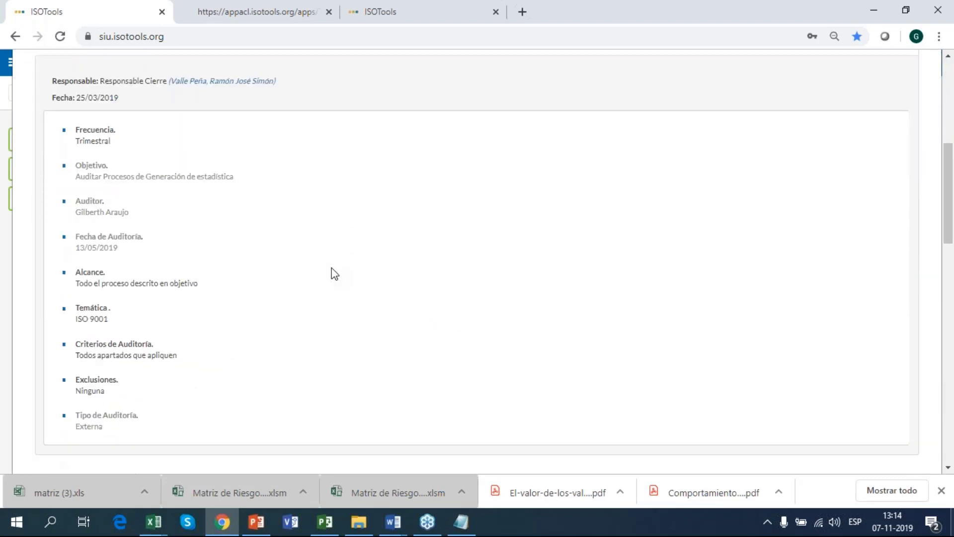
Read through the linked audit's scheduling details and the Elaborar Plan fields, from Objetivo down to Cuadro de actividades.
{"action": "scroll", "coordinate": [335, 274], "scroll_direction": "down", "scroll_amount": 3}
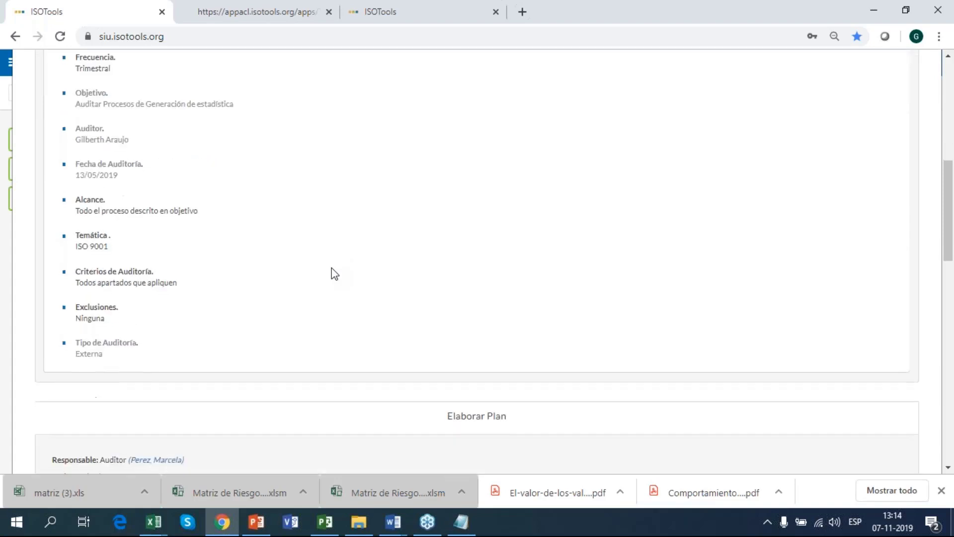
{"action": "scroll", "coordinate": [335, 273], "scroll_direction": "up", "scroll_amount": 1}
{"action": "scroll", "coordinate": [335, 273], "scroll_direction": "down", "scroll_amount": 3}
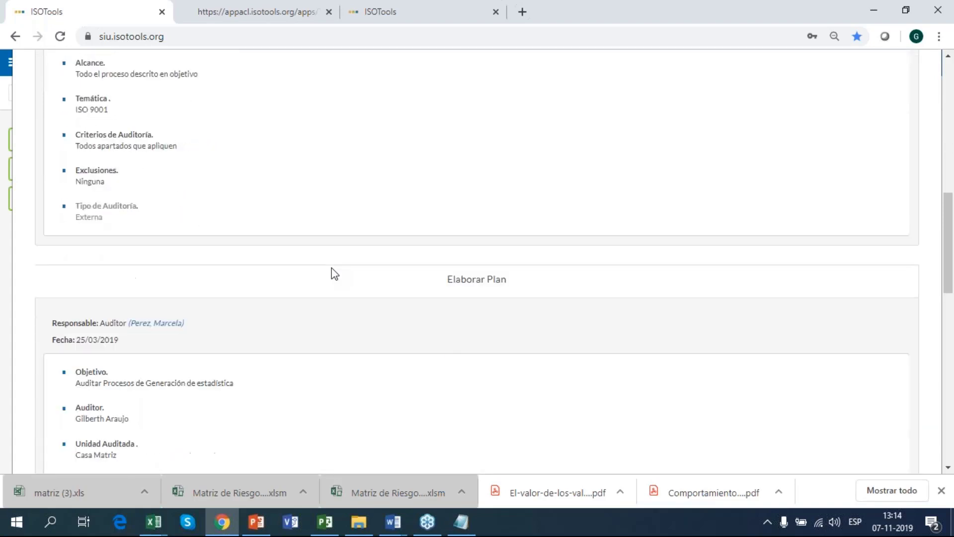
{"action": "scroll", "coordinate": [333, 269], "scroll_direction": "up", "scroll_amount": 2}
{"action": "scroll", "coordinate": [333, 268], "scroll_direction": "down", "scroll_amount": 3}
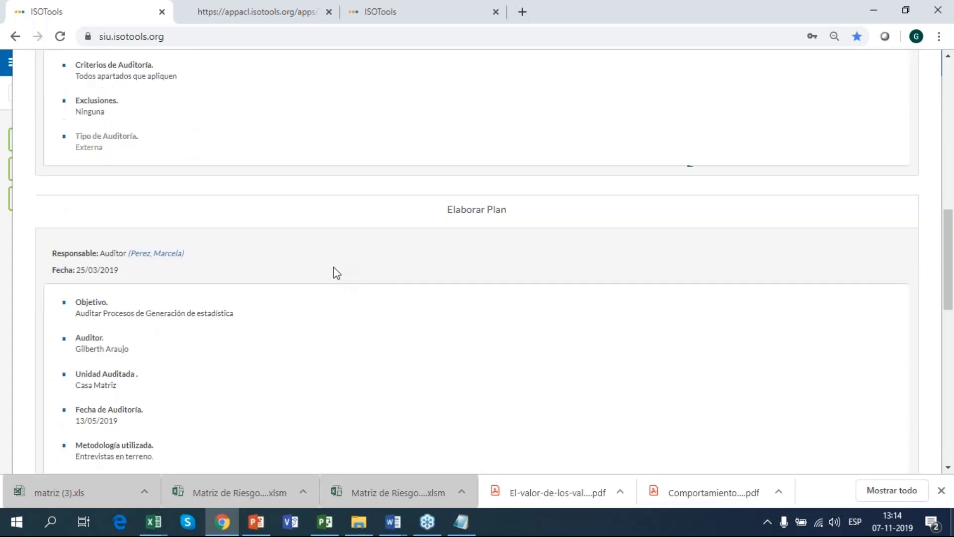
{"action": "scroll", "coordinate": [333, 267], "scroll_direction": "down", "scroll_amount": 2}
{"action": "scroll", "coordinate": [333, 267], "scroll_direction": "down", "scroll_amount": 1}
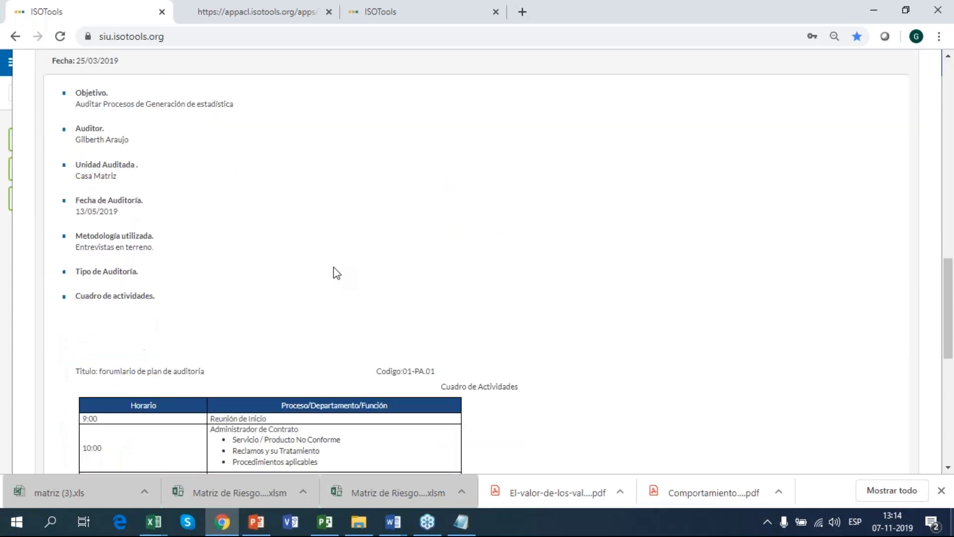
{"action": "scroll", "coordinate": [333, 267], "scroll_direction": "down", "scroll_amount": 2}
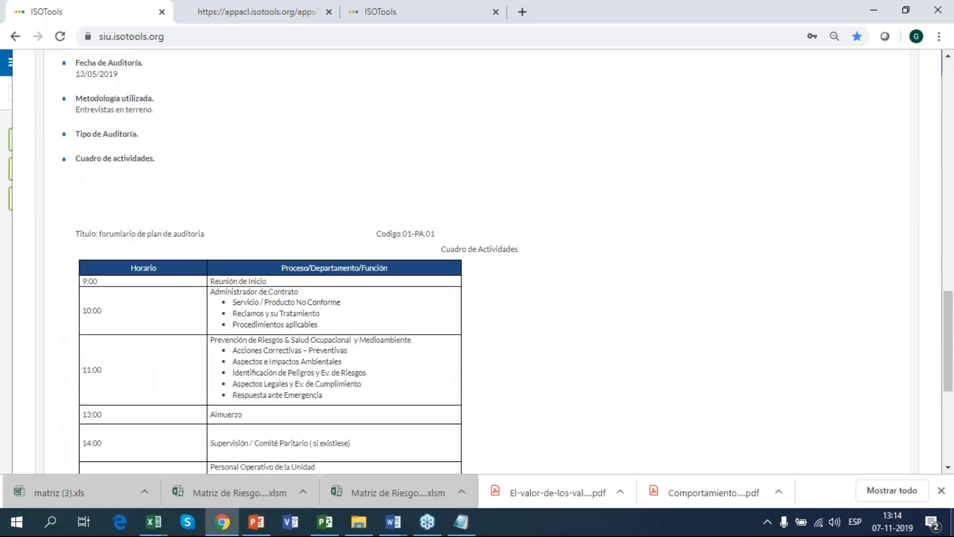
{"action": "scroll", "coordinate": [333, 267], "scroll_direction": "up", "scroll_amount": 4}
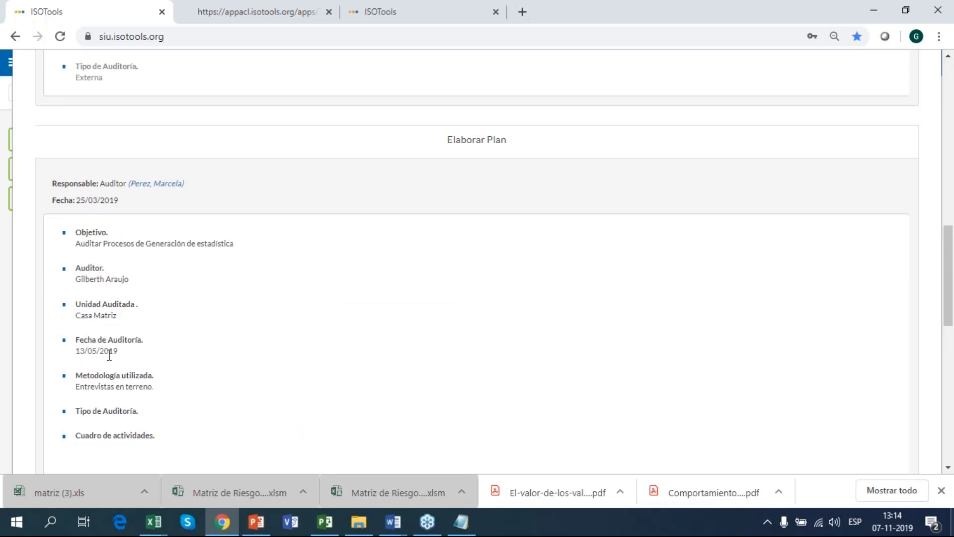
Examine the Cuadro de Actividades schedule, the Envío de plan de auditoría entry and the Cierre de Auditoría section.
{"action": "scroll", "coordinate": [100, 353], "scroll_direction": "down", "scroll_amount": 1}
{"action": "scroll", "coordinate": [106, 345], "scroll_direction": "down", "scroll_amount": 3}
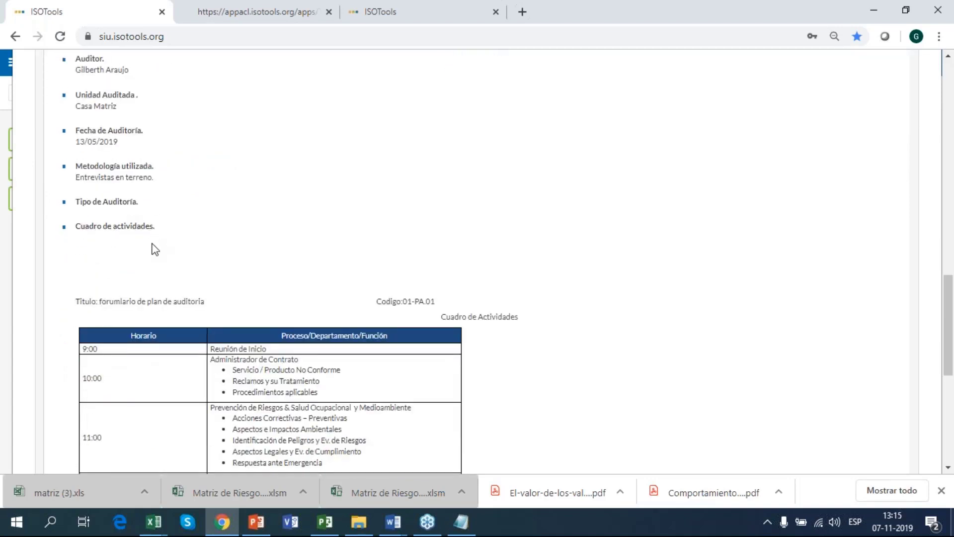
{"action": "scroll", "coordinate": [155, 250], "scroll_direction": "down", "scroll_amount": 5}
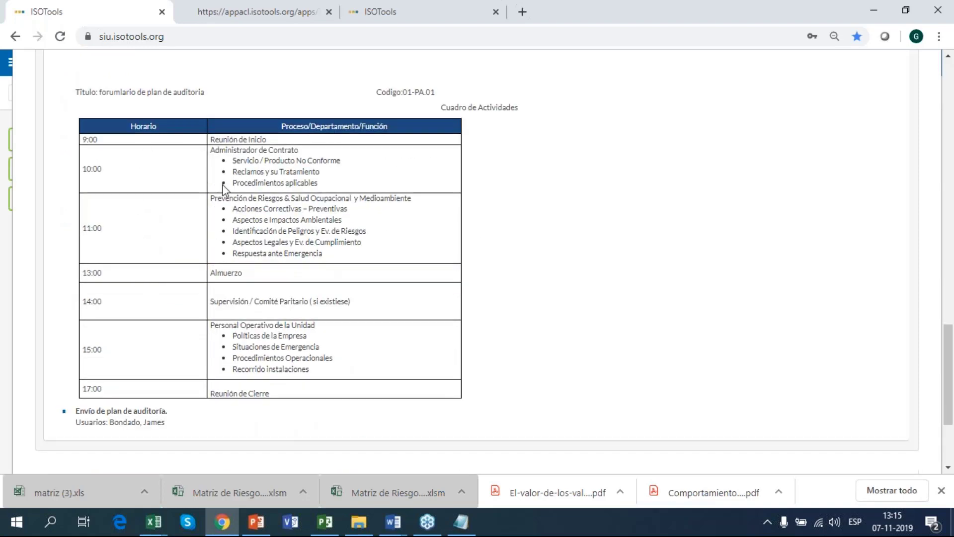
{"action": "scroll", "coordinate": [252, 273], "scroll_direction": "down", "scroll_amount": 2}
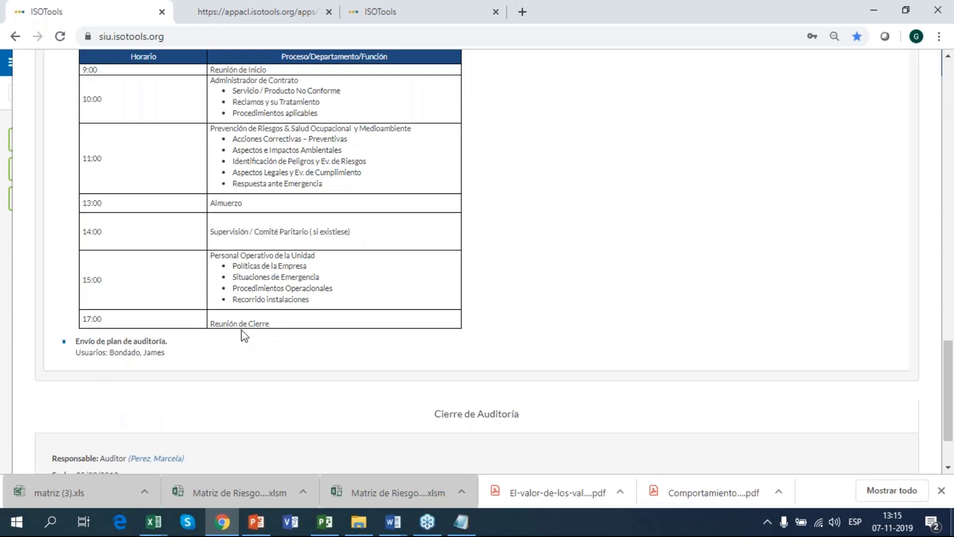
{"action": "scroll", "coordinate": [244, 336], "scroll_direction": "down", "scroll_amount": 2}
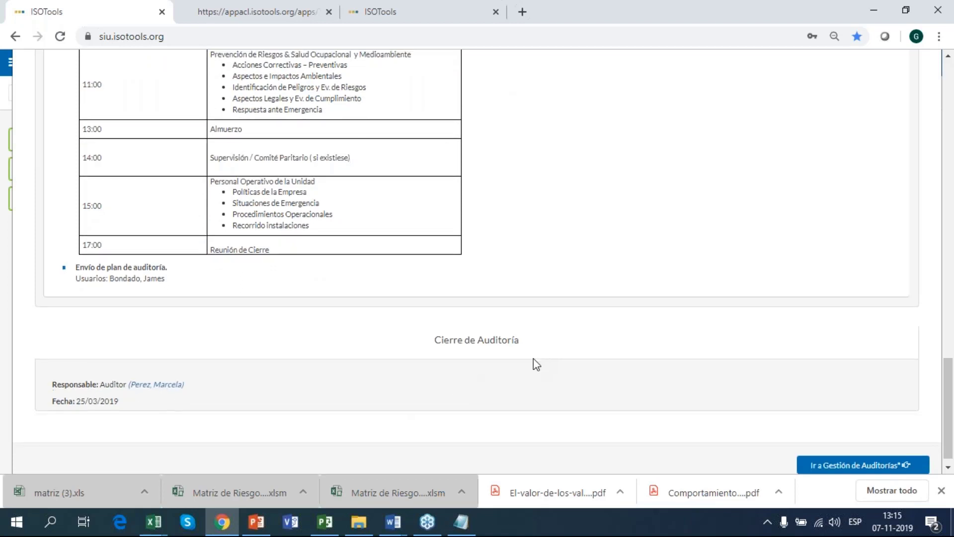
{"action": "scroll", "coordinate": [533, 358], "scroll_direction": "down", "scroll_amount": 1}
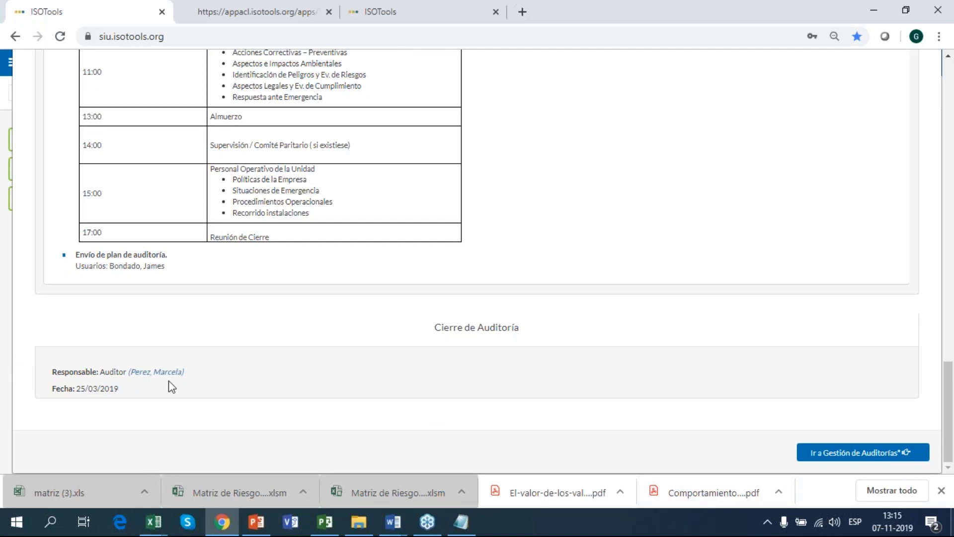
Go to the linked audit in Gestión de Auditorías and review its stages from Programar Auditoría to Cierre de Auditoría.
{"action": "left_click", "coordinate": [860, 452]}
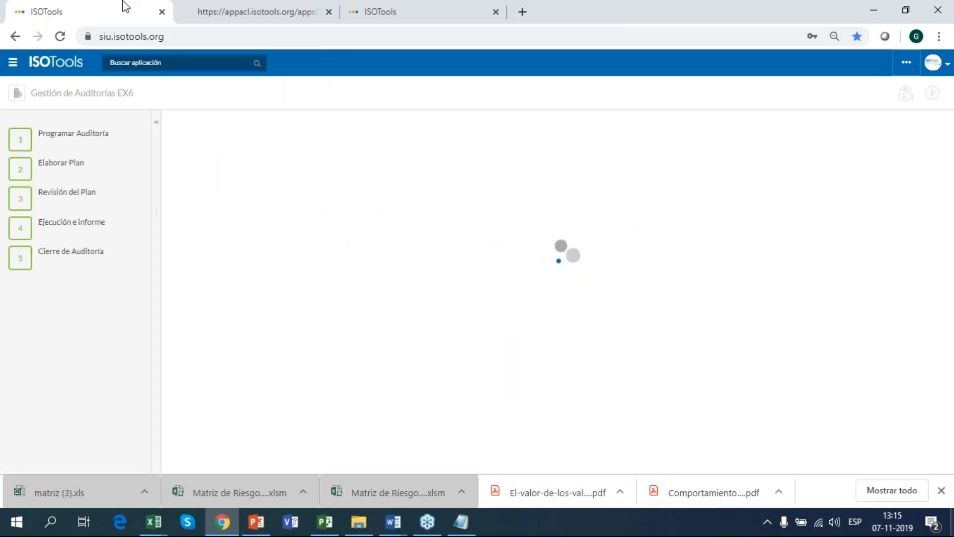
{"action": "mouse_move", "coordinate": [38, 151]}
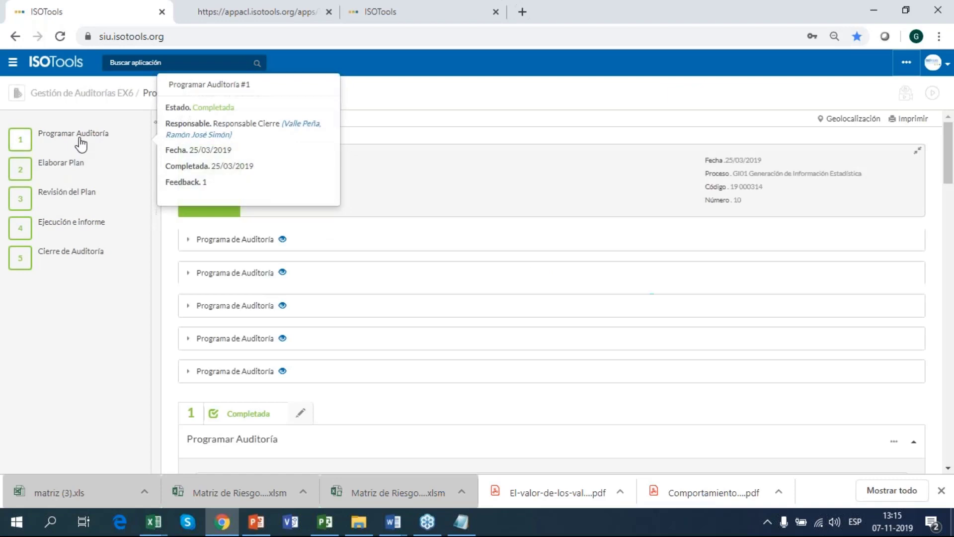
{"action": "scroll", "coordinate": [75, 193], "scroll_direction": "down", "scroll_amount": 7}
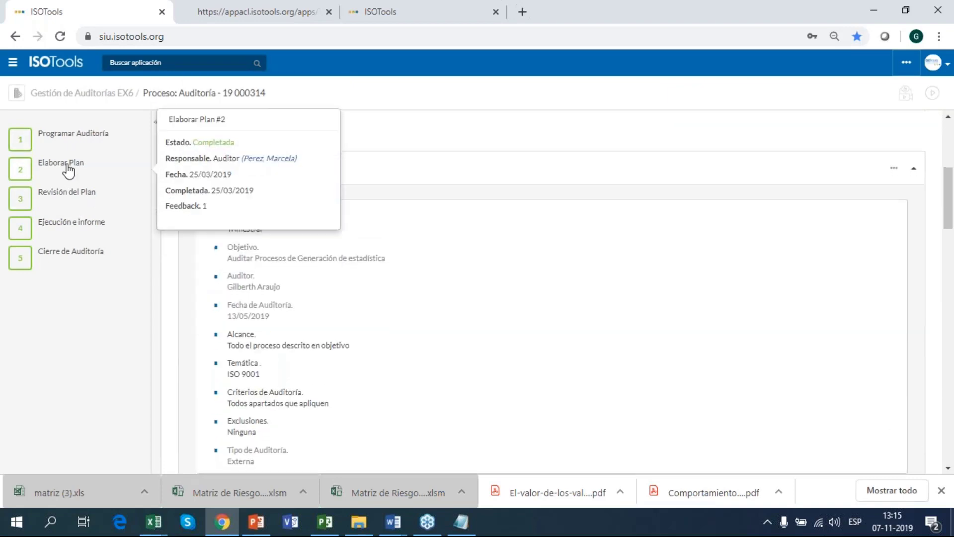
{"action": "mouse_move", "coordinate": [78, 205]}
{"action": "scroll", "coordinate": [79, 206], "scroll_direction": "down", "scroll_amount": 5}
{"action": "scroll", "coordinate": [80, 214], "scroll_direction": "down", "scroll_amount": 10}
{"action": "mouse_move", "coordinate": [81, 232]}
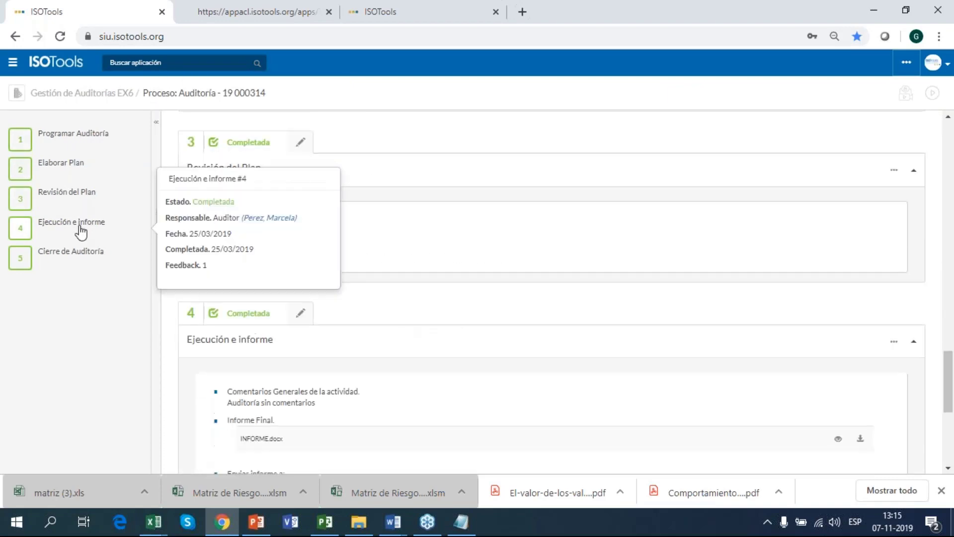
{"action": "scroll", "coordinate": [79, 230], "scroll_direction": "down", "scroll_amount": 6}
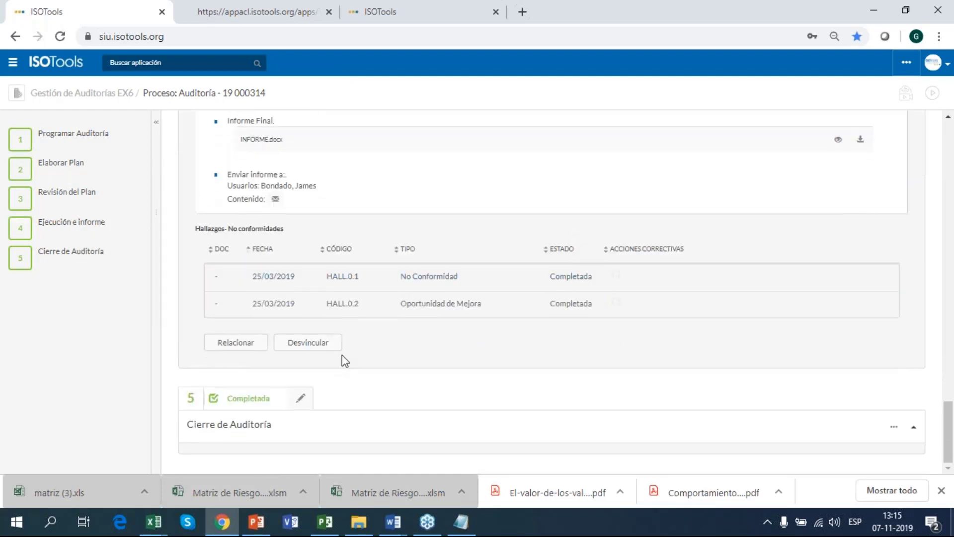
Check the Revisión del Plan stage, then download the Informe Final file INFORME.docx from Ejecución e informe and open it in Word.
{"action": "left_click", "coordinate": [91, 203]}
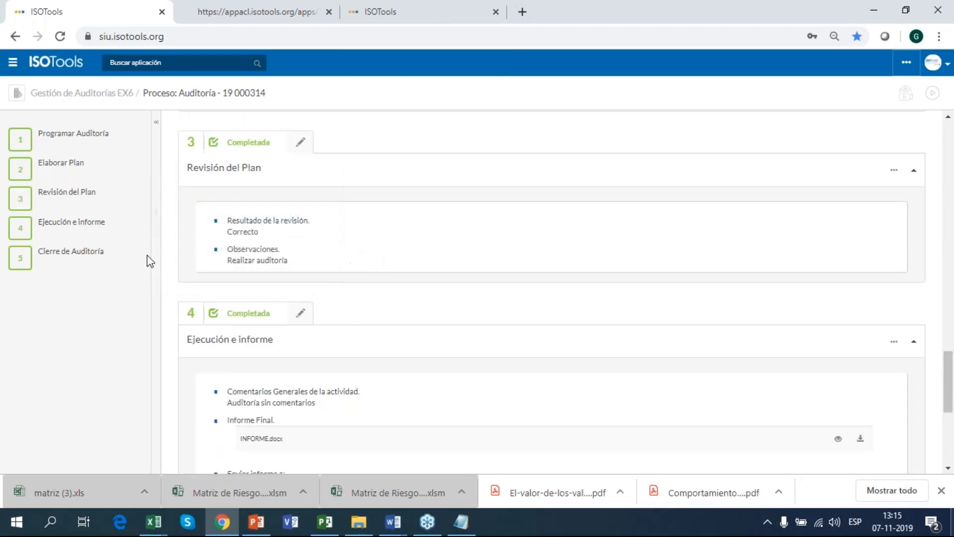
{"action": "scroll", "coordinate": [500, 373], "scroll_direction": "down", "scroll_amount": 3}
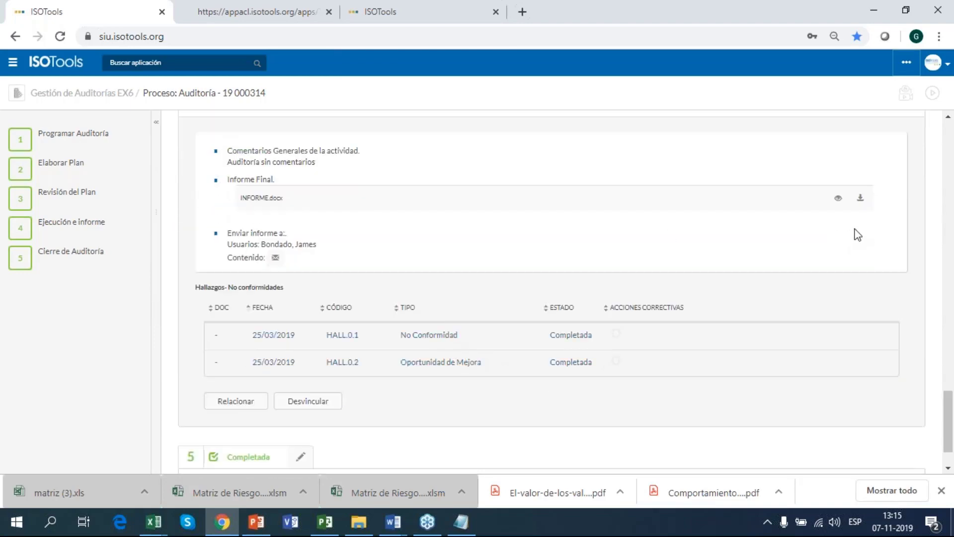
{"action": "left_click", "coordinate": [860, 198]}
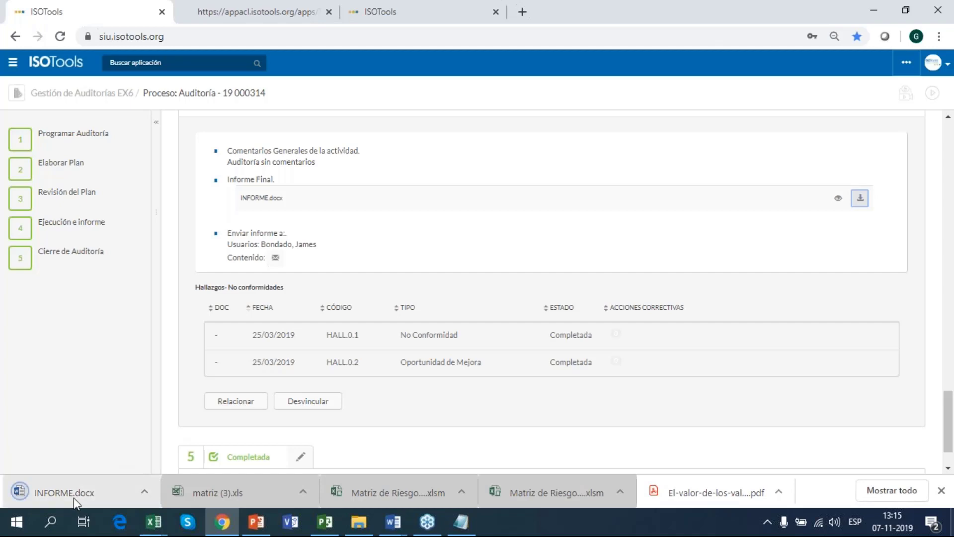
{"action": "left_click", "coordinate": [73, 497]}
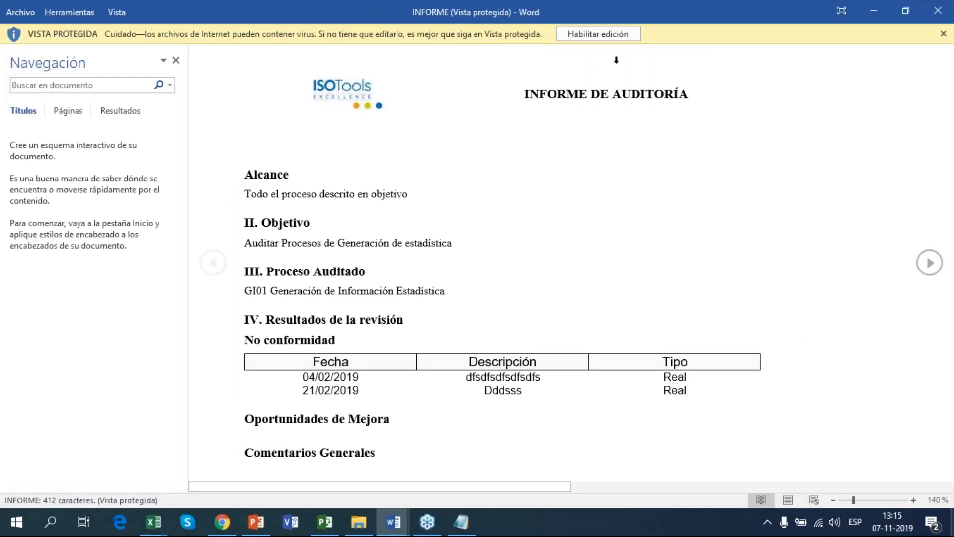
Enable editing of the audit report, read its sections, close the document and switch back to ISOTools in Chrome.
{"action": "left_click", "coordinate": [598, 34]}
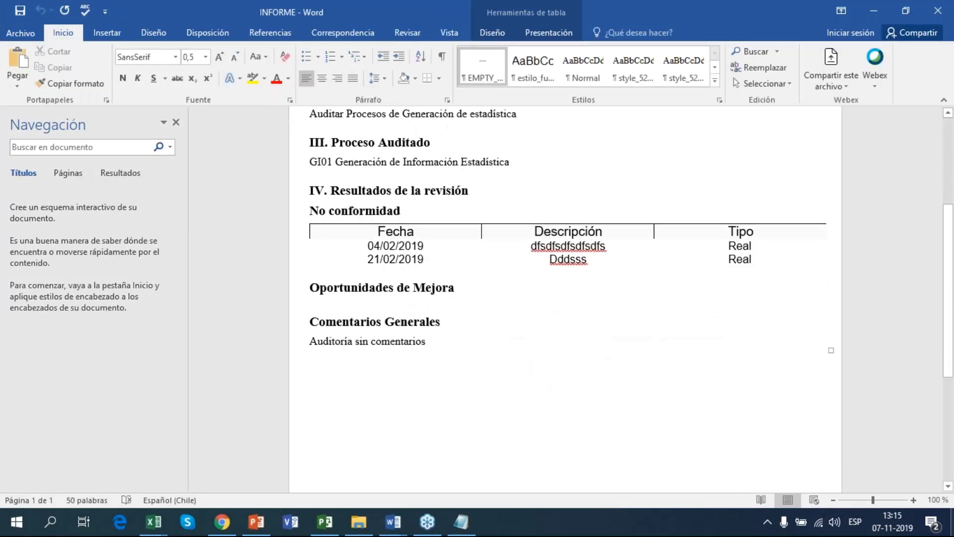
{"action": "scroll", "coordinate": [703, 162], "scroll_direction": "up", "scroll_amount": 5}
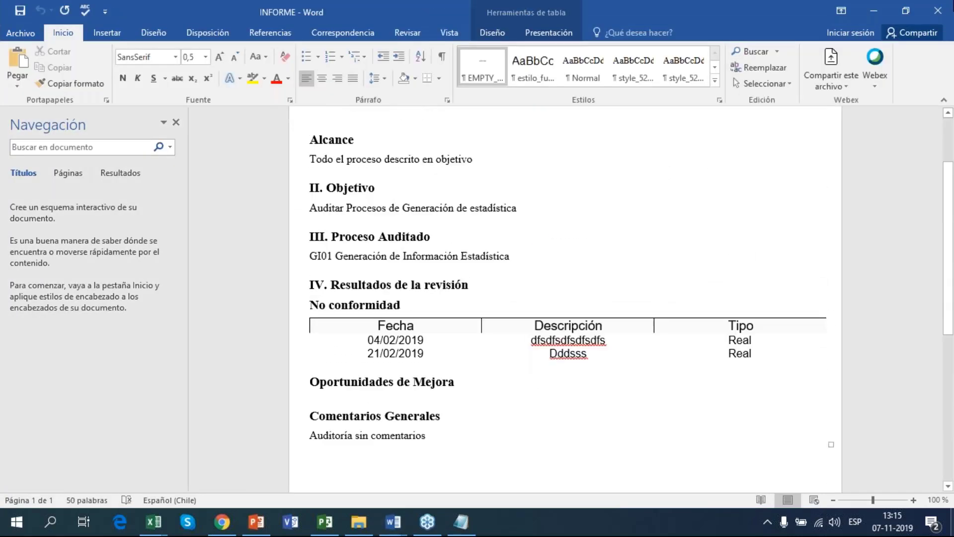
{"action": "left_click", "coordinate": [947, 10]}
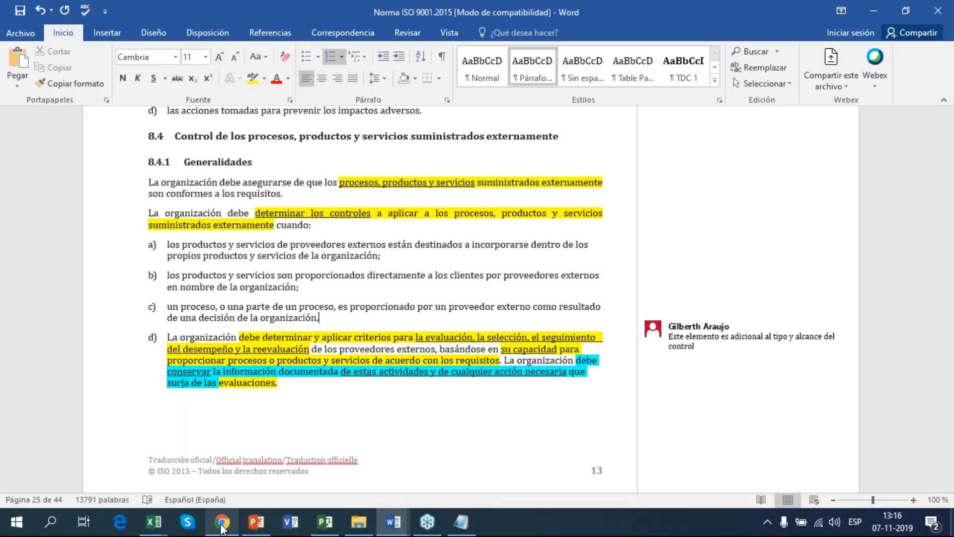
{"action": "left_click", "coordinate": [222, 523]}
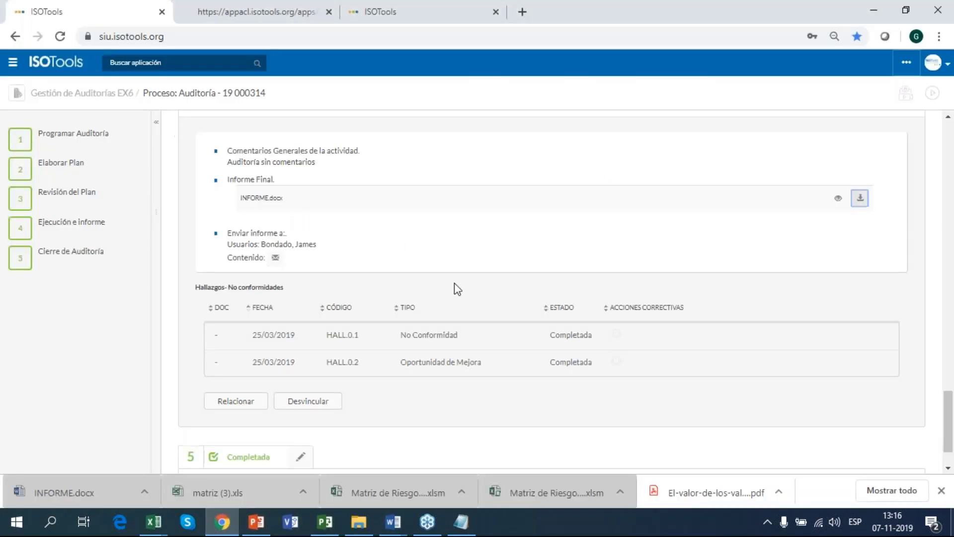
Start relating a record under Hallazgos- No conformidades and look through the list of existing findings.
{"action": "scroll", "coordinate": [454, 282], "scroll_direction": "down", "scroll_amount": 1}
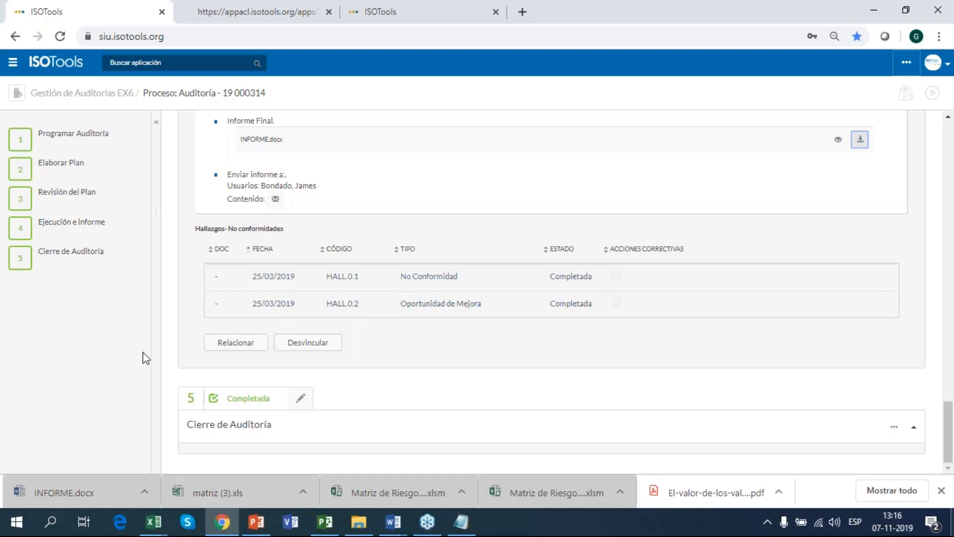
{"action": "left_click", "coordinate": [225, 348]}
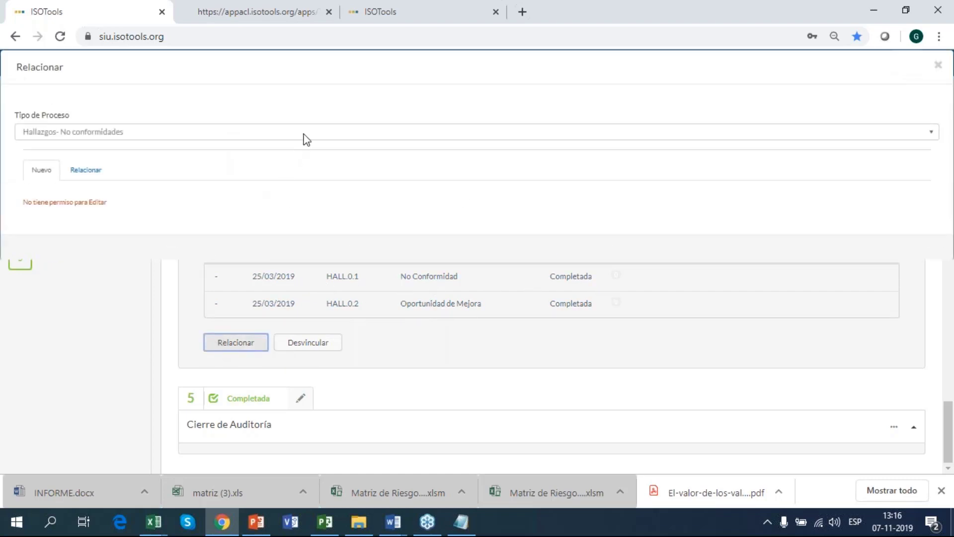
{"action": "left_click", "coordinate": [94, 178]}
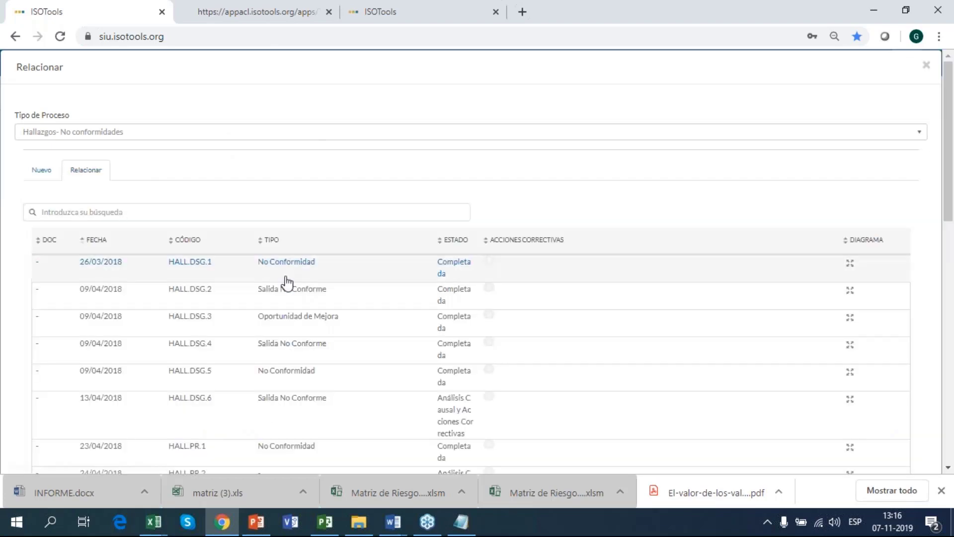
{"action": "scroll", "coordinate": [303, 281], "scroll_direction": "down", "scroll_amount": 2}
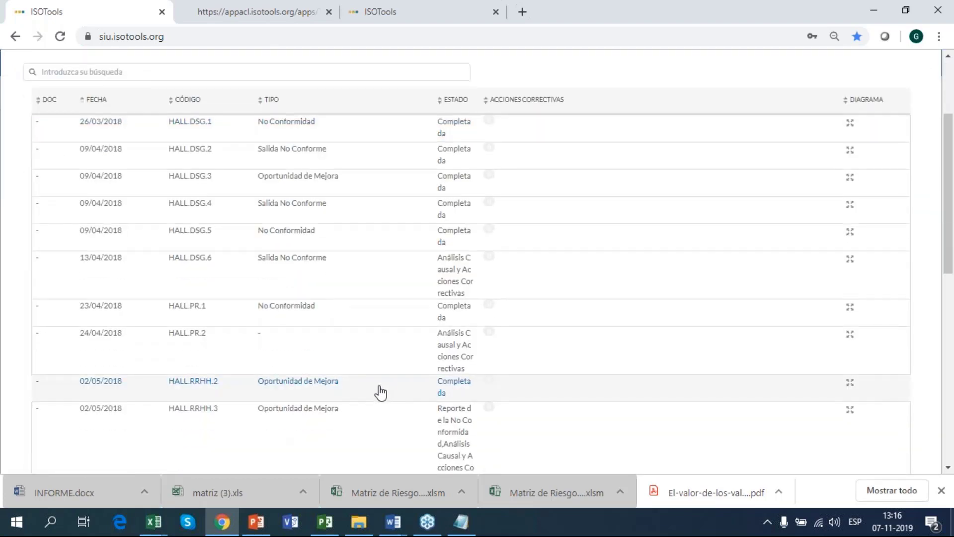
{"action": "scroll", "coordinate": [381, 392], "scroll_direction": "down", "scroll_amount": 3}
{"action": "scroll", "coordinate": [381, 392], "scroll_direction": "down", "scroll_amount": 7}
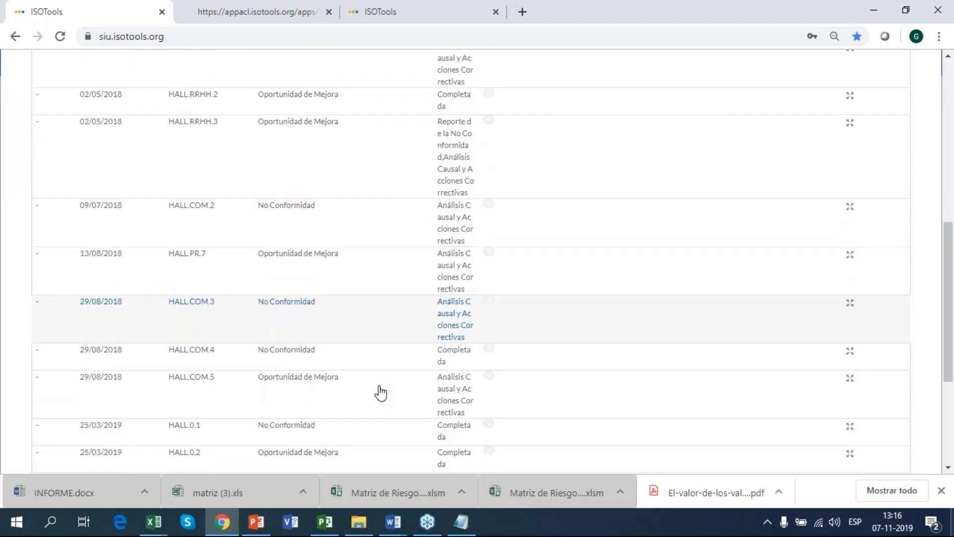
{"action": "scroll", "coordinate": [381, 393], "scroll_direction": "down", "scroll_amount": 2}
{"action": "scroll", "coordinate": [380, 393], "scroll_direction": "up", "scroll_amount": 7}
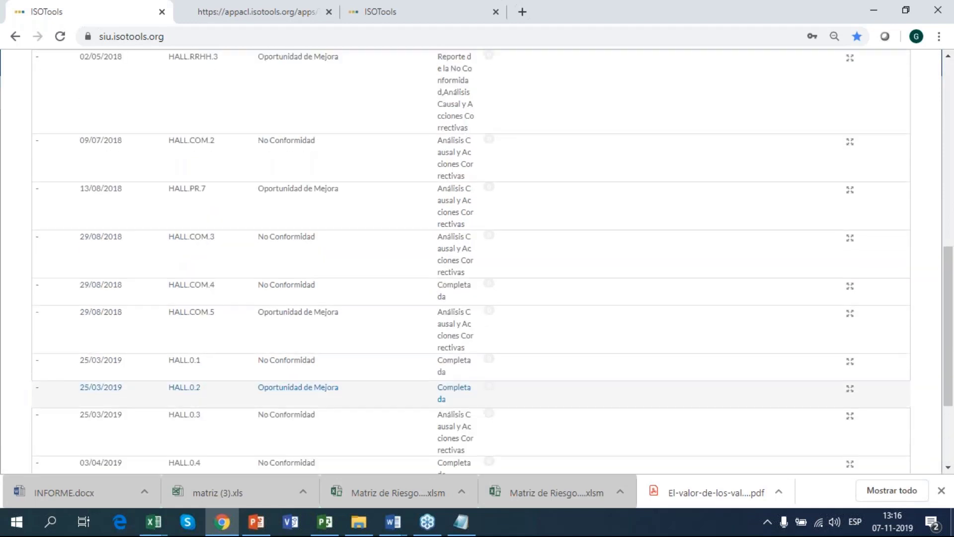
{"action": "scroll", "coordinate": [198, 315], "scroll_direction": "up", "scroll_amount": 5}
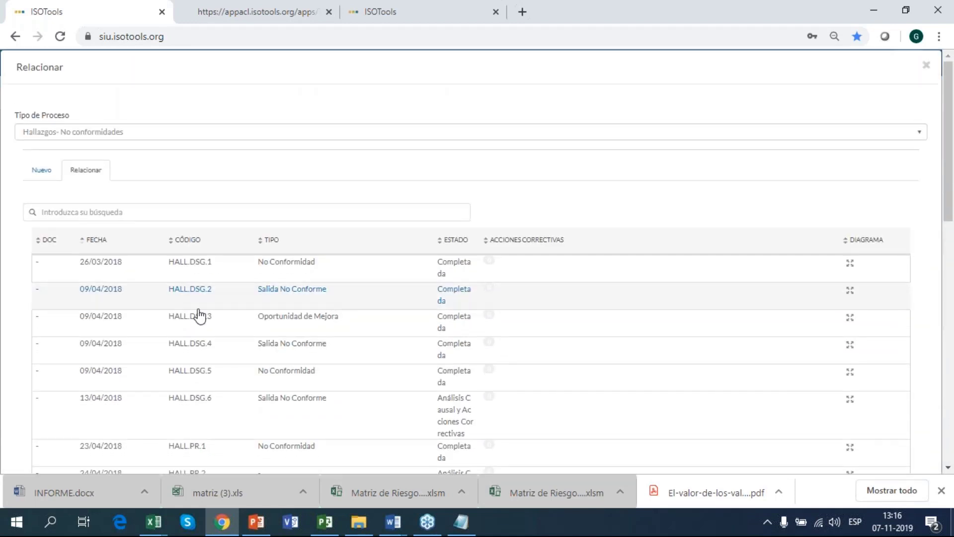
Relate the existing finding HALL.DSG.2 (Salida No Conforme) to the audit and save the link.
{"action": "left_click", "coordinate": [380, 300]}
{"action": "scroll", "coordinate": [417, 325], "scroll_direction": "down", "scroll_amount": 1}
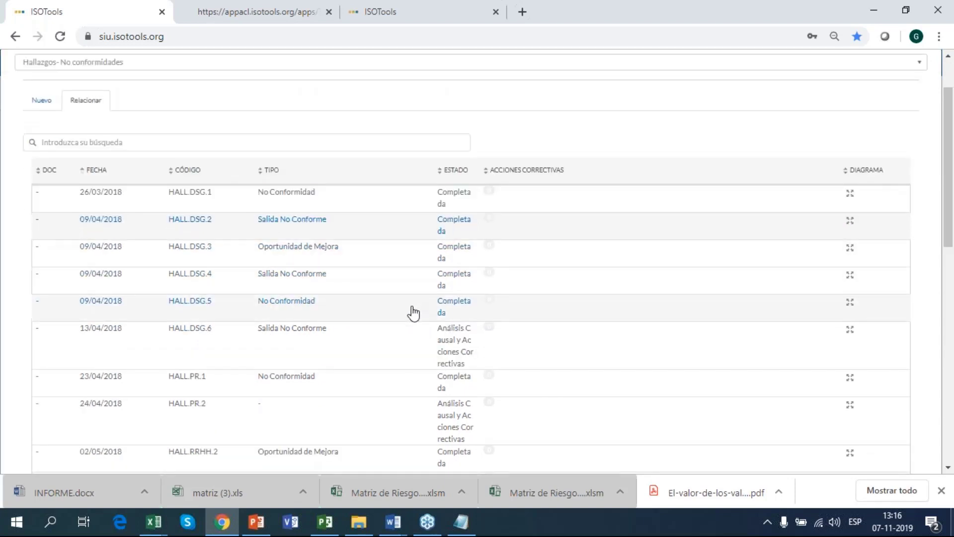
{"action": "scroll", "coordinate": [501, 277], "scroll_direction": "down", "scroll_amount": 5}
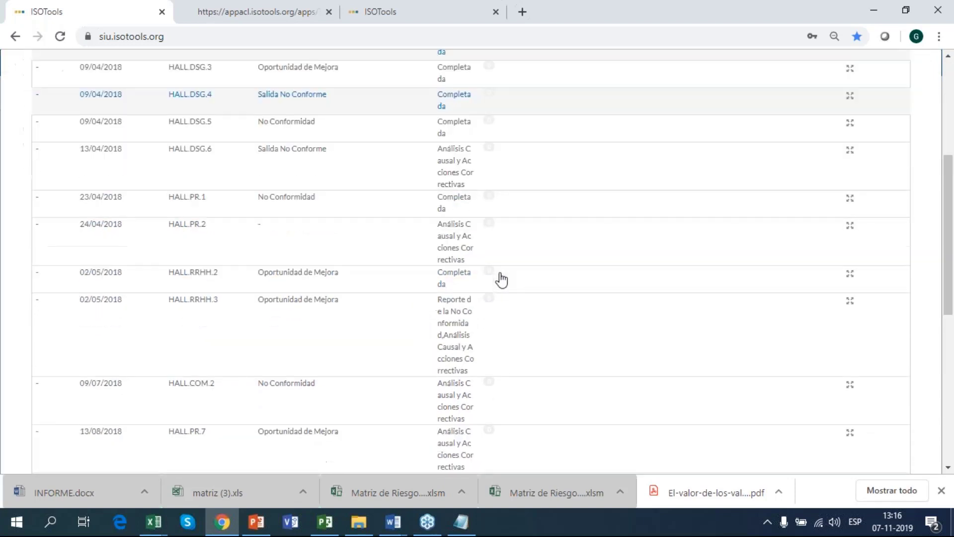
{"action": "scroll", "coordinate": [502, 283], "scroll_direction": "down", "scroll_amount": 6}
{"action": "left_click", "coordinate": [890, 452]}
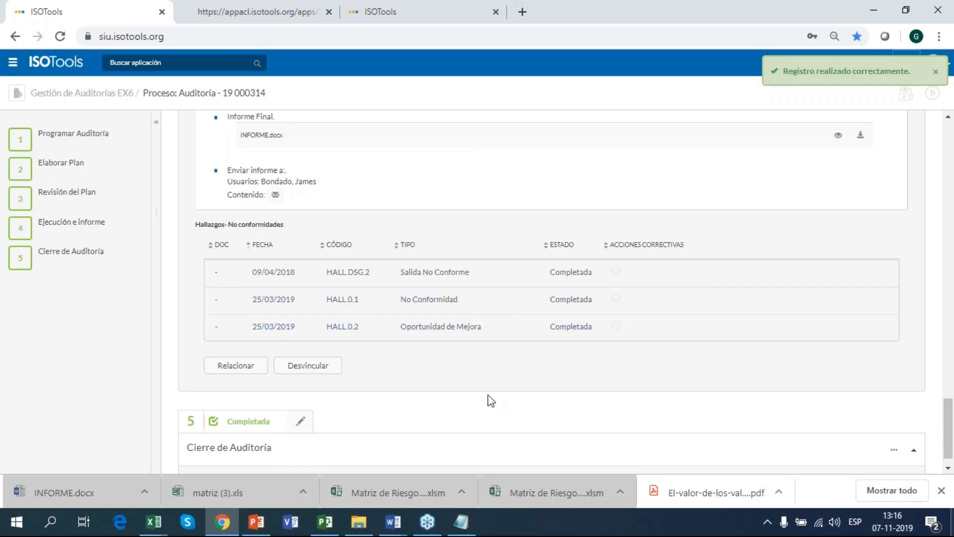
{"action": "scroll", "coordinate": [504, 318], "scroll_direction": "down", "scroll_amount": 1}
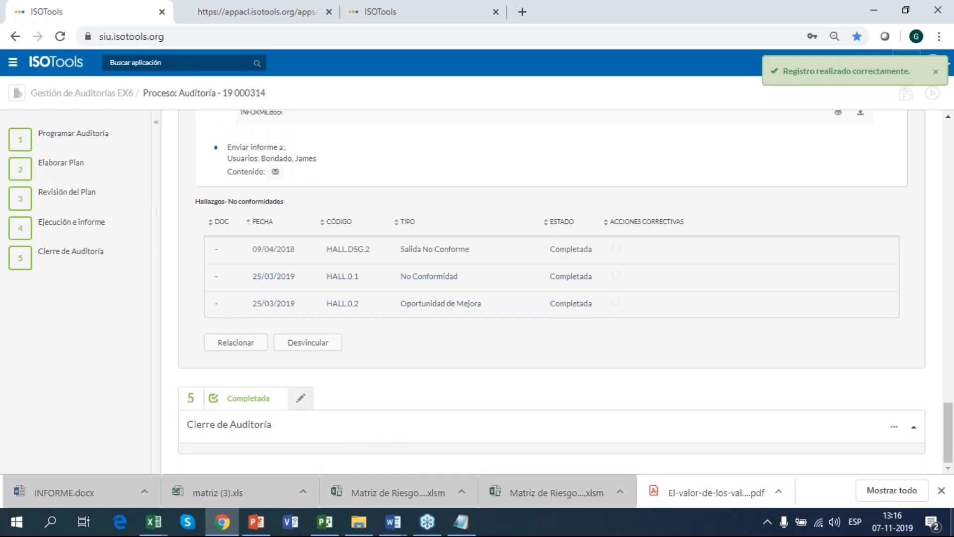
Edit the Cierre de Auditoría stage, assign a different responsible user without choosing a Cargo, and save the change.
{"action": "left_click", "coordinate": [299, 400]}
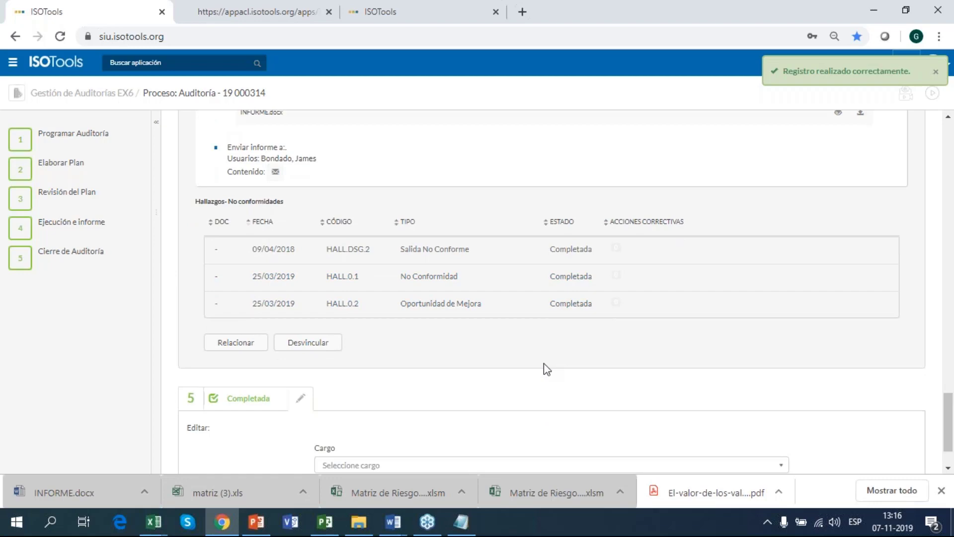
{"action": "scroll", "coordinate": [547, 369], "scroll_direction": "down", "scroll_amount": 3}
{"action": "left_click", "coordinate": [479, 395]}
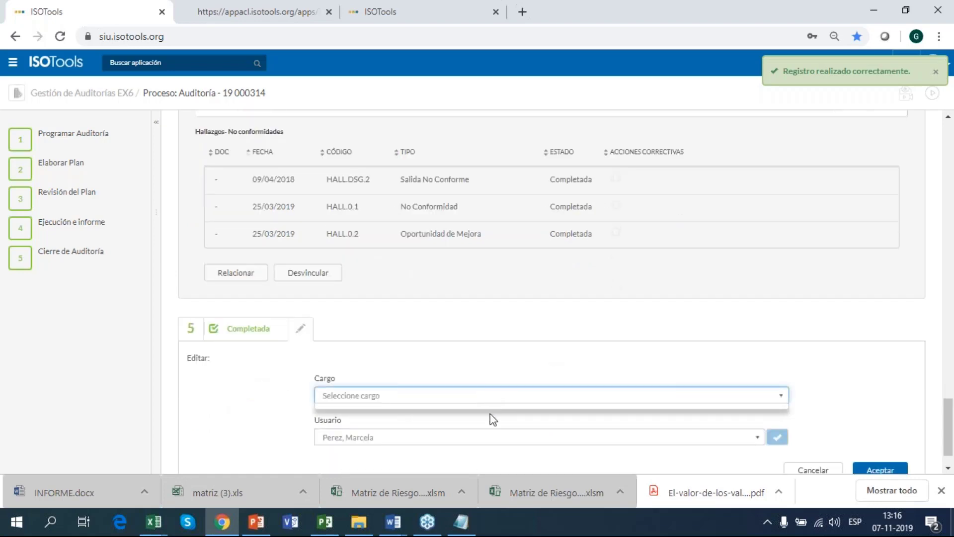
{"action": "left_click", "coordinate": [493, 442]}
{"action": "scroll", "coordinate": [492, 445], "scroll_direction": "down", "scroll_amount": 3}
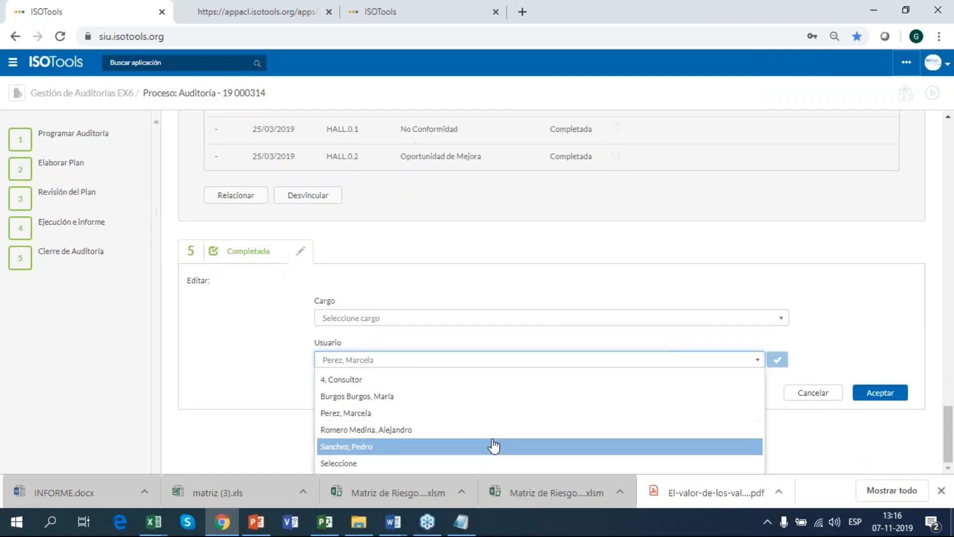
{"action": "left_click", "coordinate": [492, 430]}
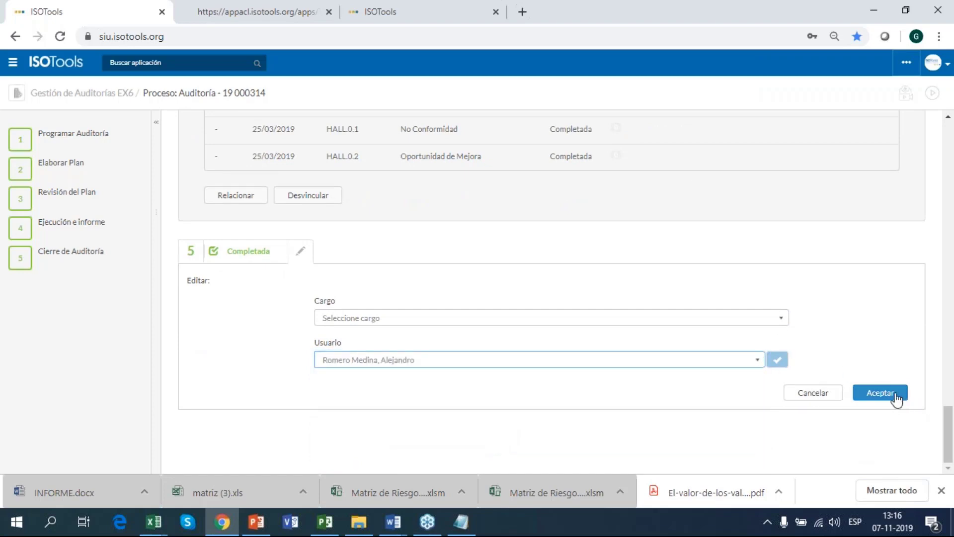
{"action": "left_click", "coordinate": [880, 392]}
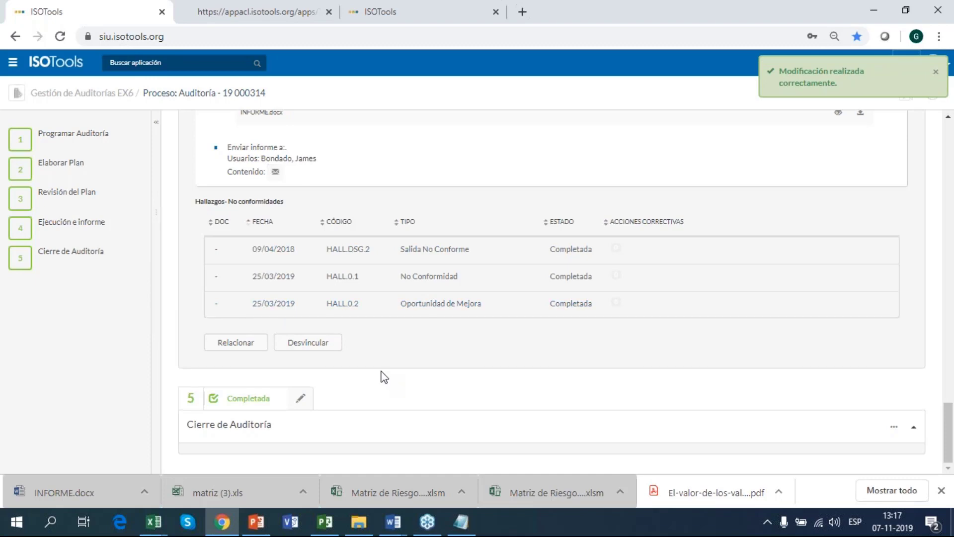
Search the applications for "no" and open No conformidades.
{"action": "left_click", "coordinate": [194, 64]}
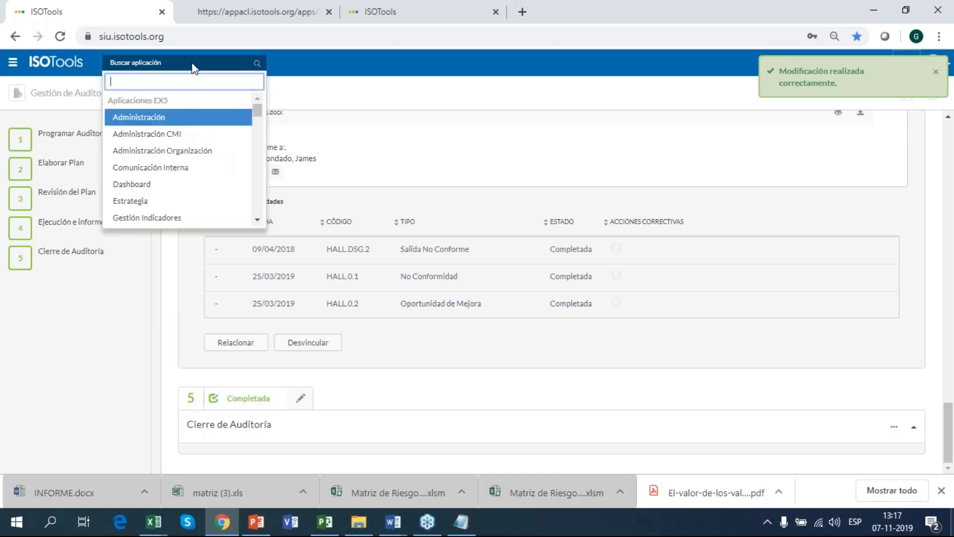
{"action": "type", "text": "ha"}
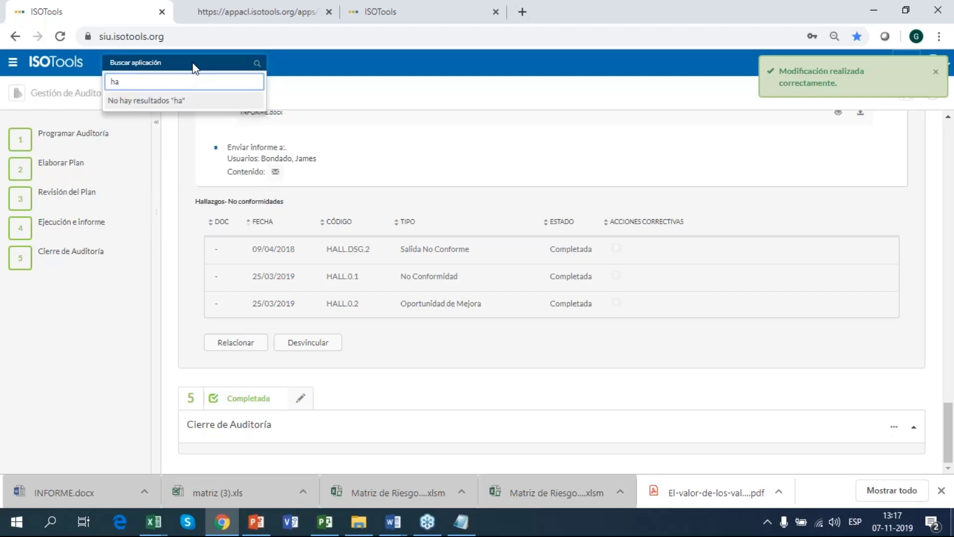
{"action": "key", "text": "BackSpace"}
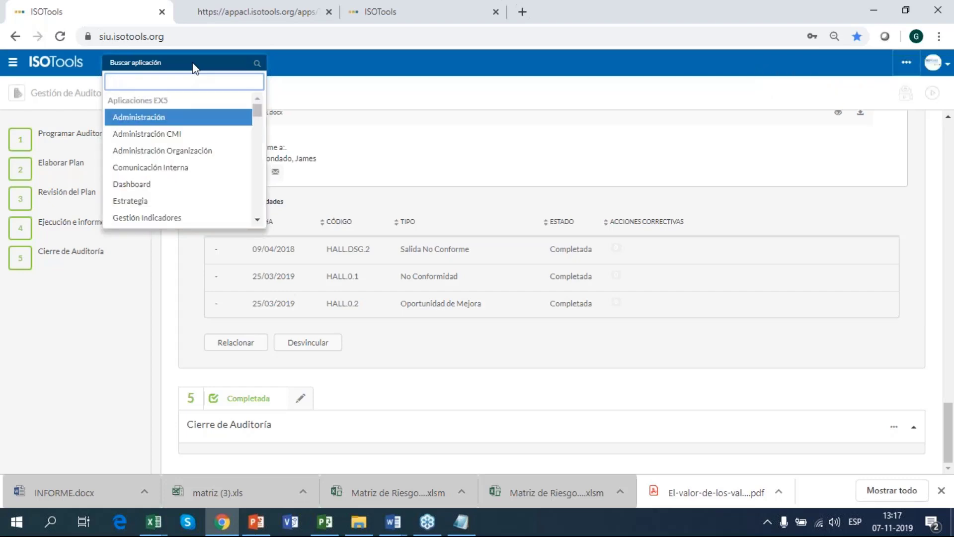
{"action": "type", "text": "o"}
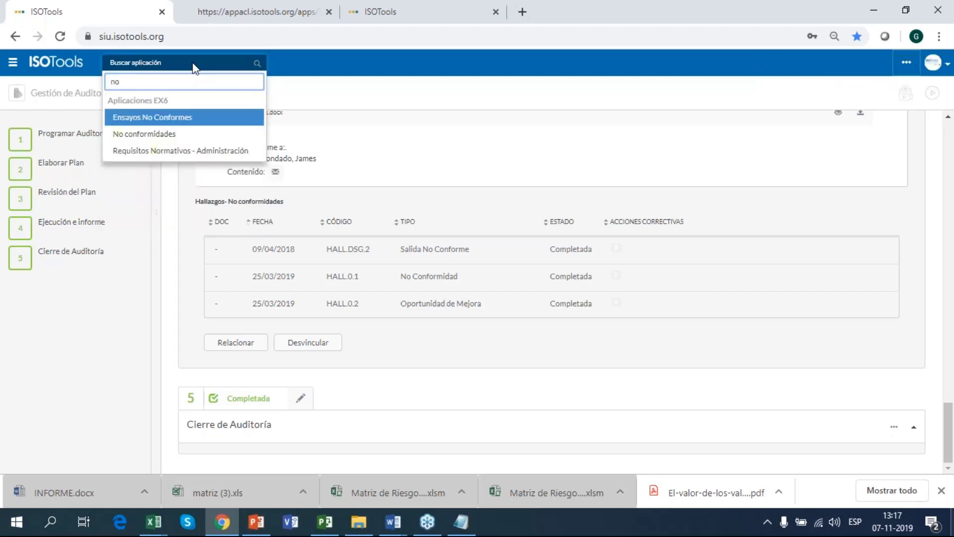
{"action": "left_click", "coordinate": [190, 137]}
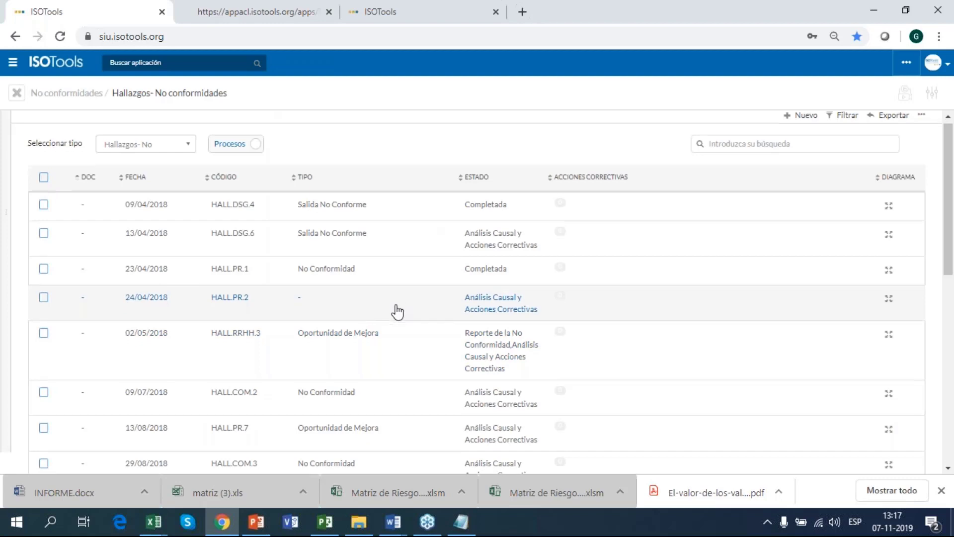
Examine the workflow diagram of finding HALL.DSG.4 in the Hallazgos- No conformidades list, then close it.
{"action": "scroll", "coordinate": [454, 299], "scroll_direction": "down", "scroll_amount": 1}
{"action": "scroll", "coordinate": [454, 300], "scroll_direction": "up", "scroll_amount": 1}
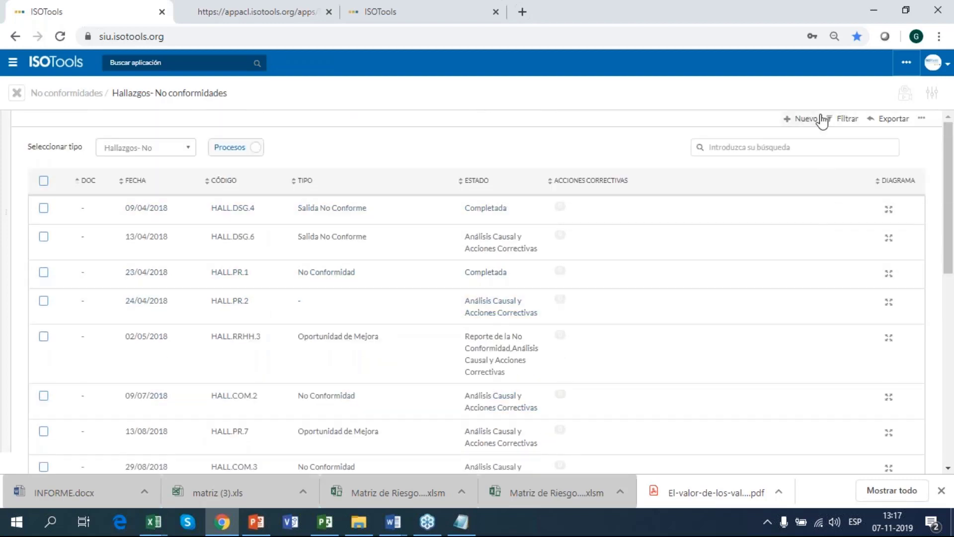
{"action": "left_click", "coordinate": [889, 213]}
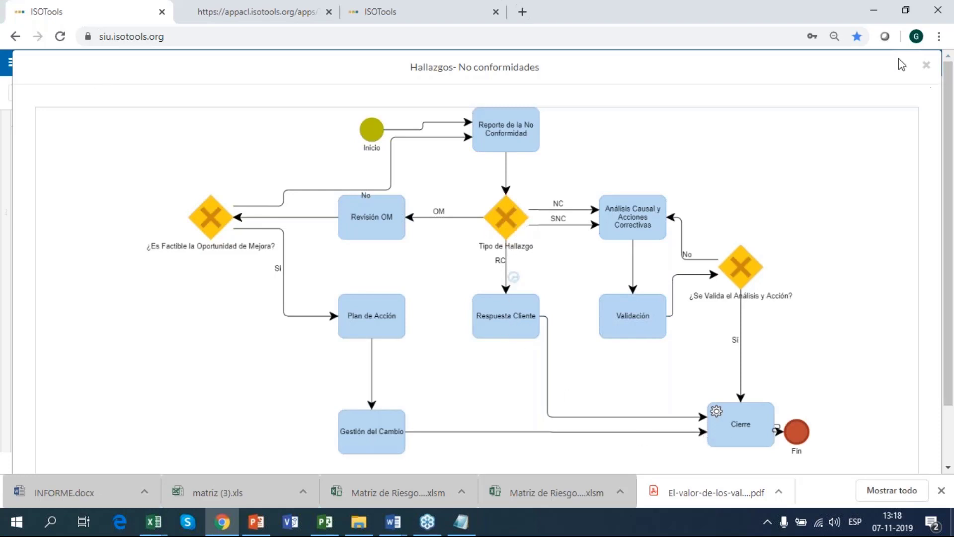
{"action": "left_click", "coordinate": [927, 66]}
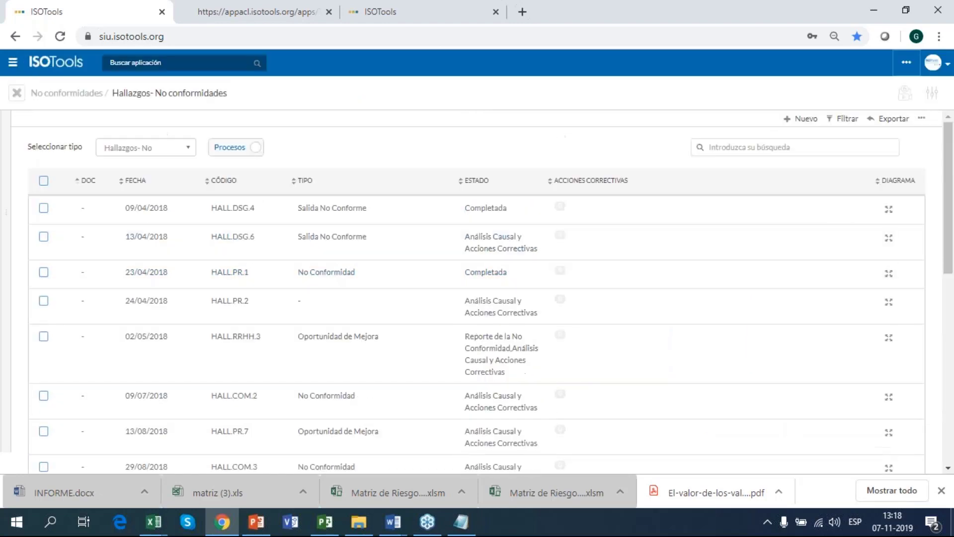
Start a new finding with detection date 01/11/2019, type No Conformidad and title "Incumplimiento del calendario de calibración".
{"action": "left_click", "coordinate": [810, 122]}
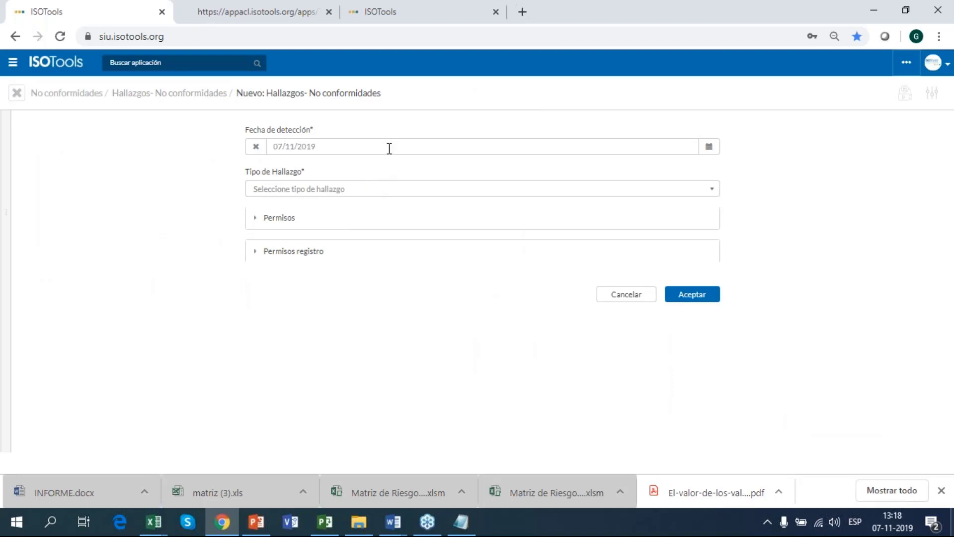
{"action": "left_click", "coordinate": [711, 147]}
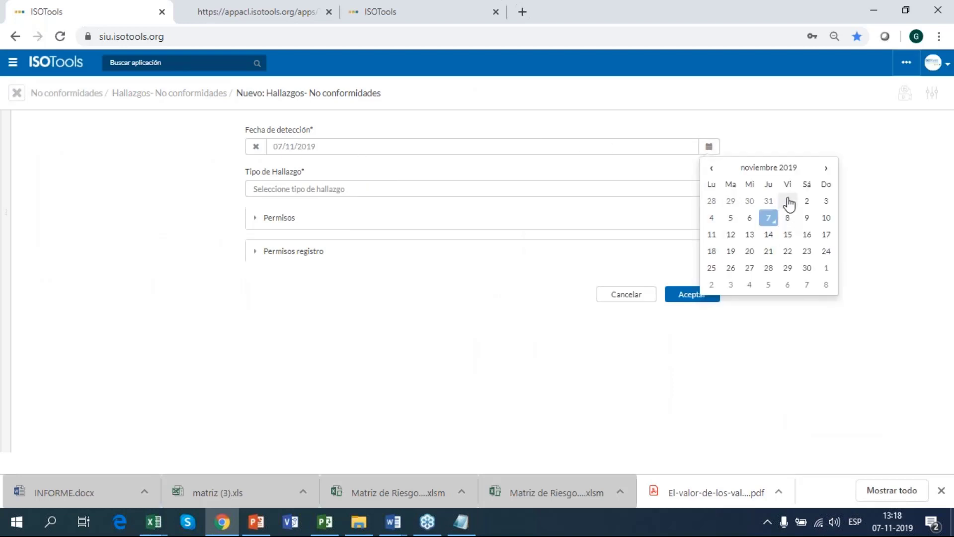
{"action": "left_click", "coordinate": [788, 201]}
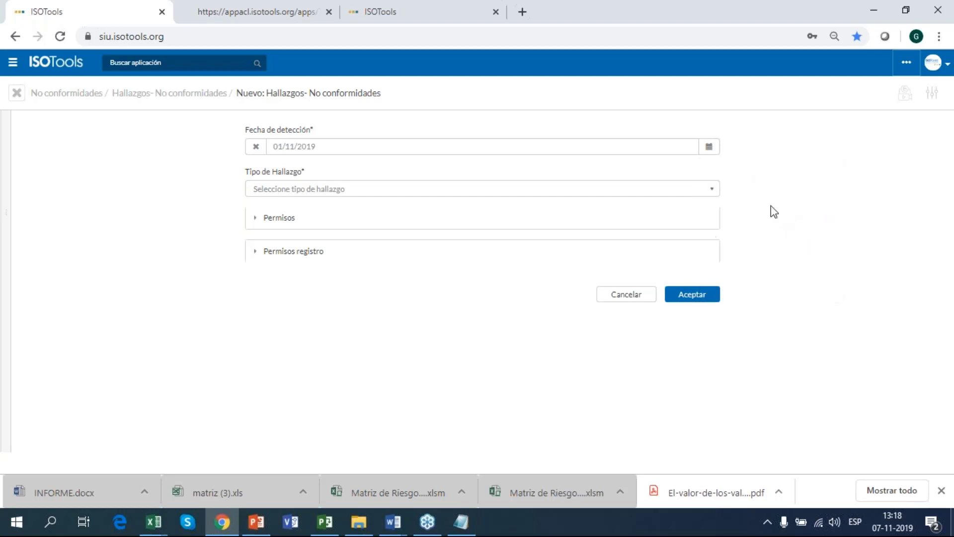
{"action": "left_click", "coordinate": [325, 193]}
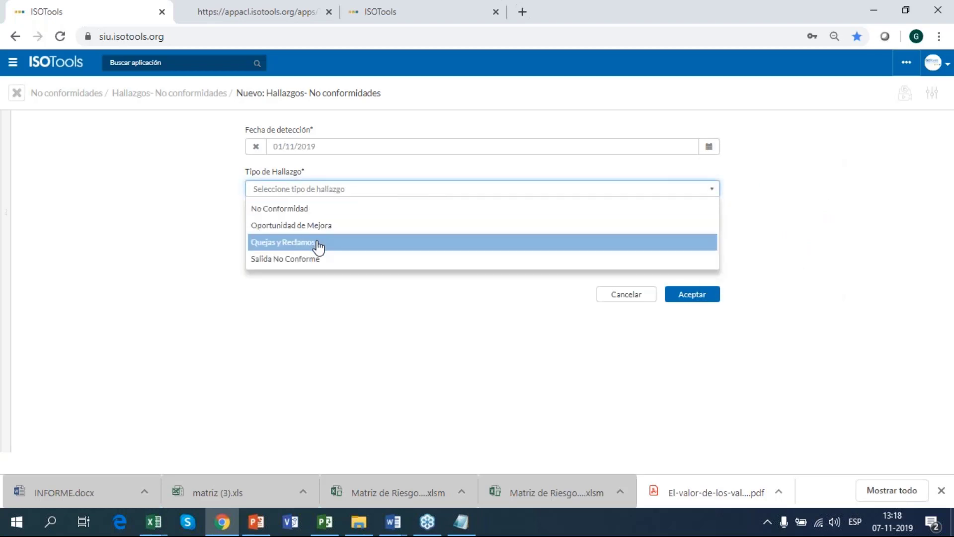
{"action": "left_click", "coordinate": [317, 210]}
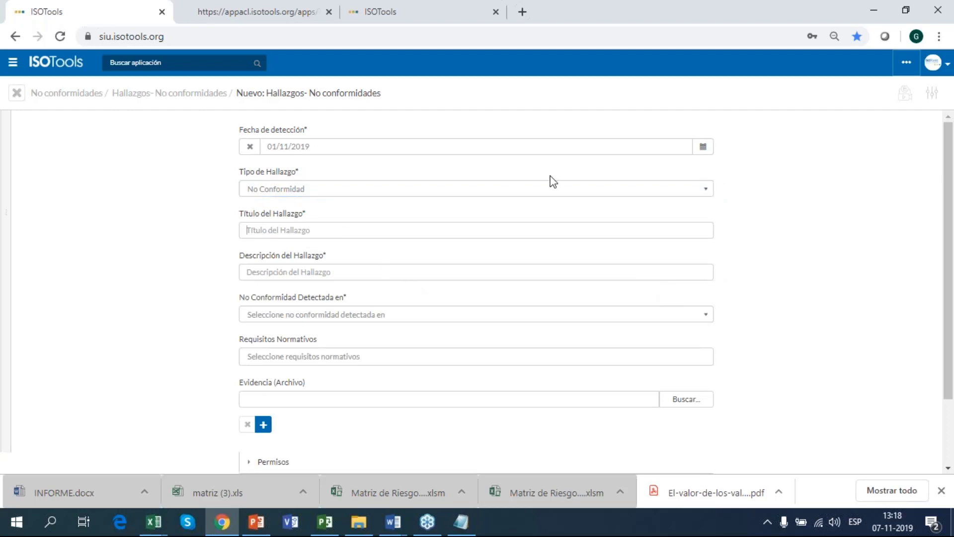
{"action": "type", "text": "I"}
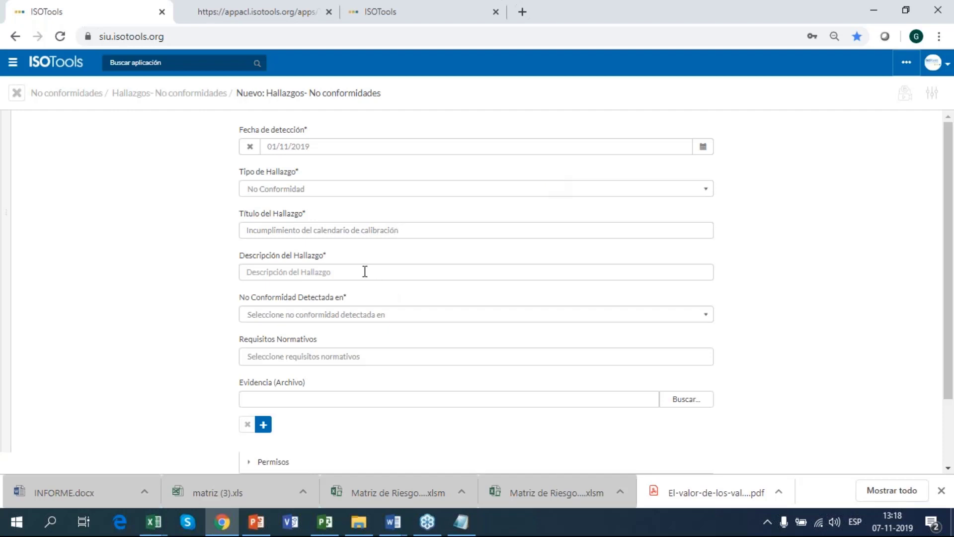
Enter the description "Se pudo evidenciar que la organización cuenta con un calendario de calibracón CC001 rev1 el cual no se cumplió en el caso del micrómetro ZC01".
{"action": "type", "text": "Se pudo evidenciar que la orgn"}
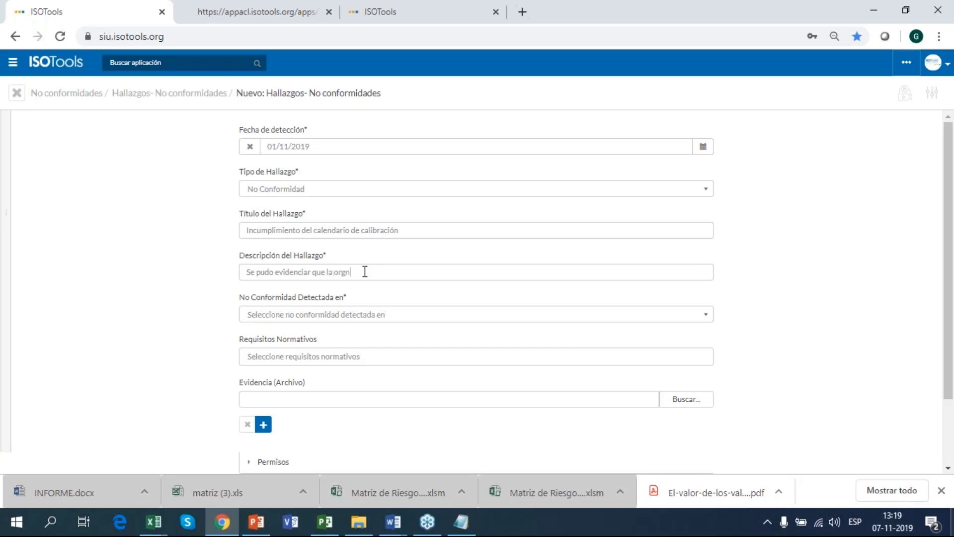
{"action": "type", "text": "ión cuenta con un calendario de calibrac"}
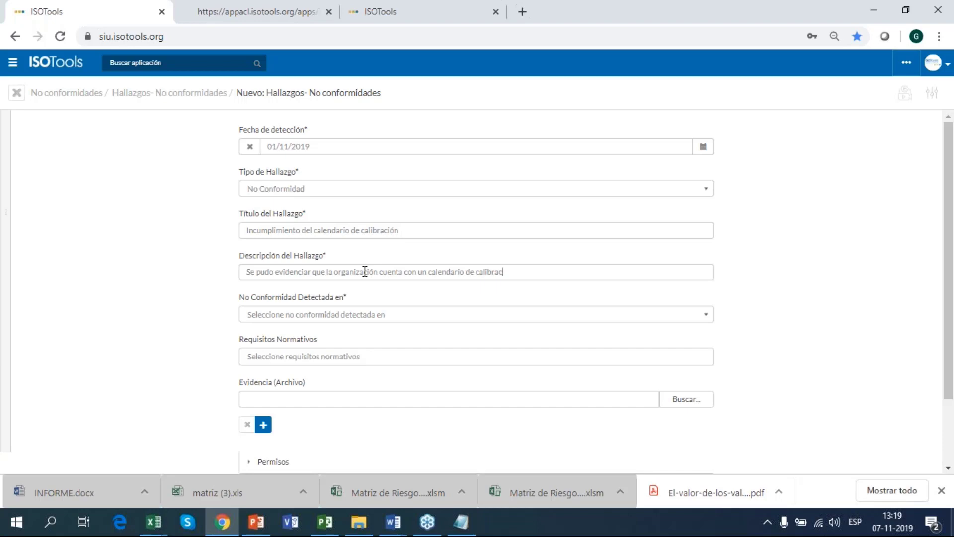
{"action": "type", "text": "ón CC001 rev1 "}
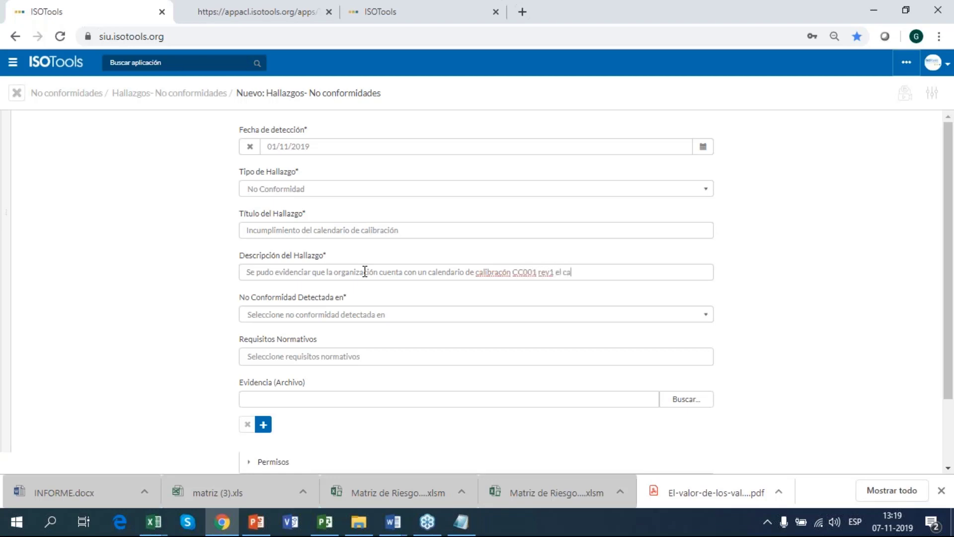
{"action": "type", "text": "el caun"}
{"action": "key", "text": "BackSpace"}
{"action": "key", "text": "BackSpace"}
{"action": "key", "text": "BackSpace"}
{"action": "type", "text": "ual no se cumplió en el caso del "}
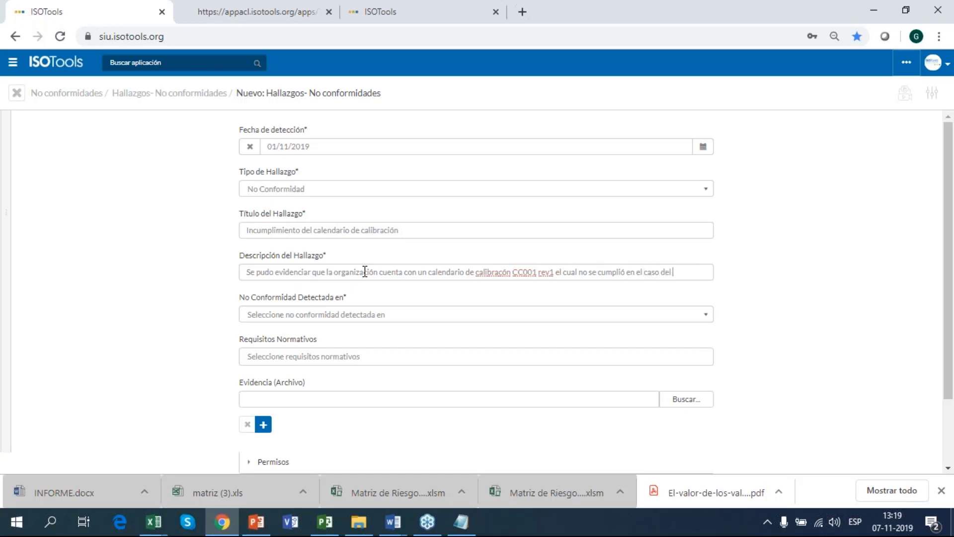
{"action": "type", "text": "mirómetro"}
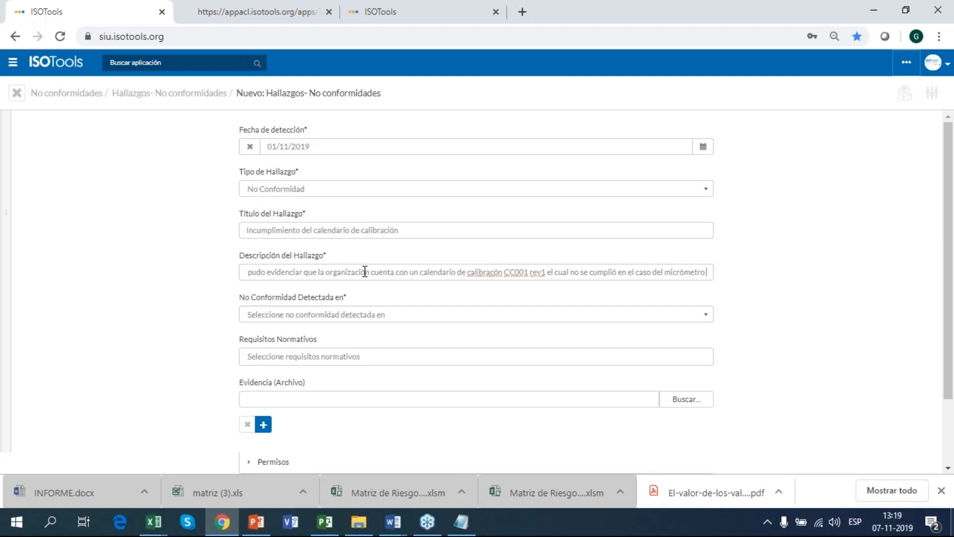
{"action": "type", "text": " ZC"}
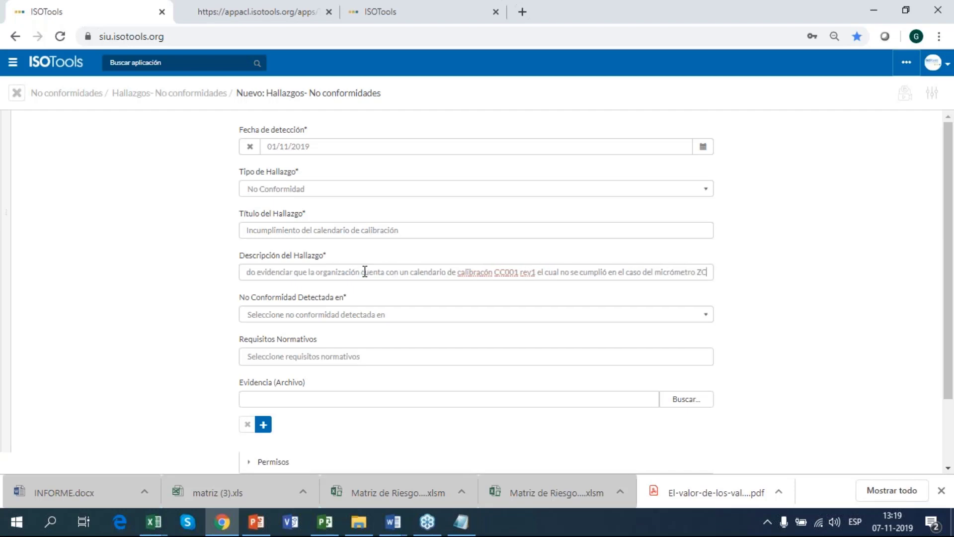
{"action": "type", "text": "1"}
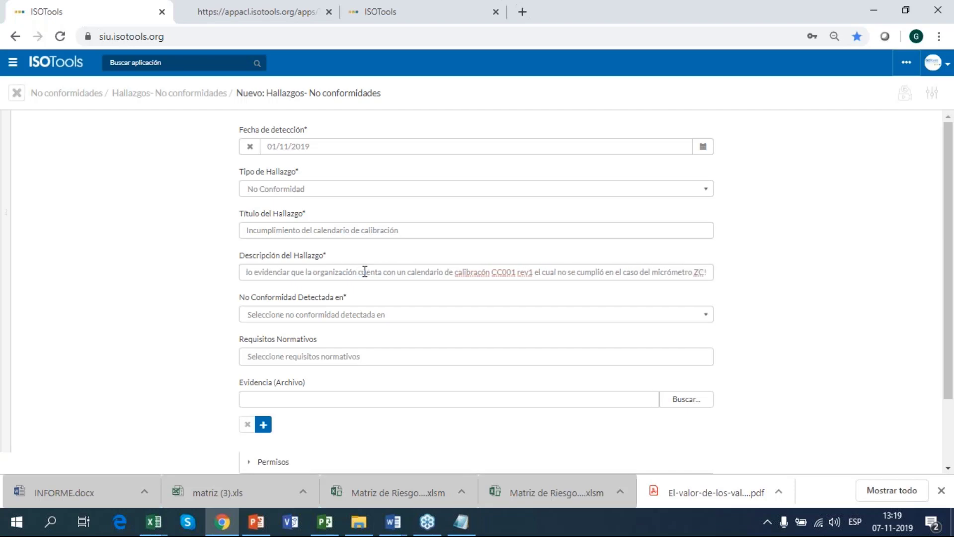
{"action": "type", "text": "1"}
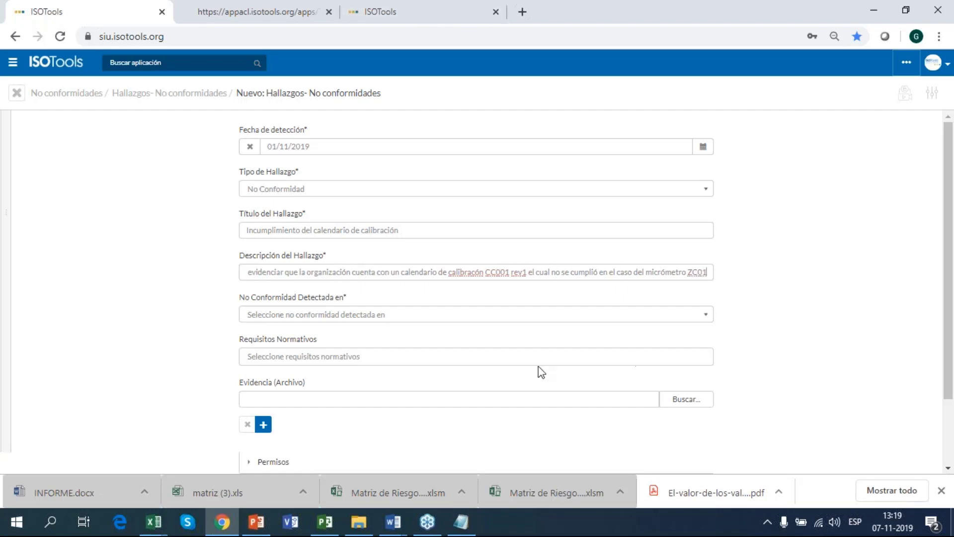
Complete the finding description with "en febrero 2019" and set No Conformidad Detectada en to Auditoría Interna.
{"action": "left_click", "coordinate": [341, 315]}
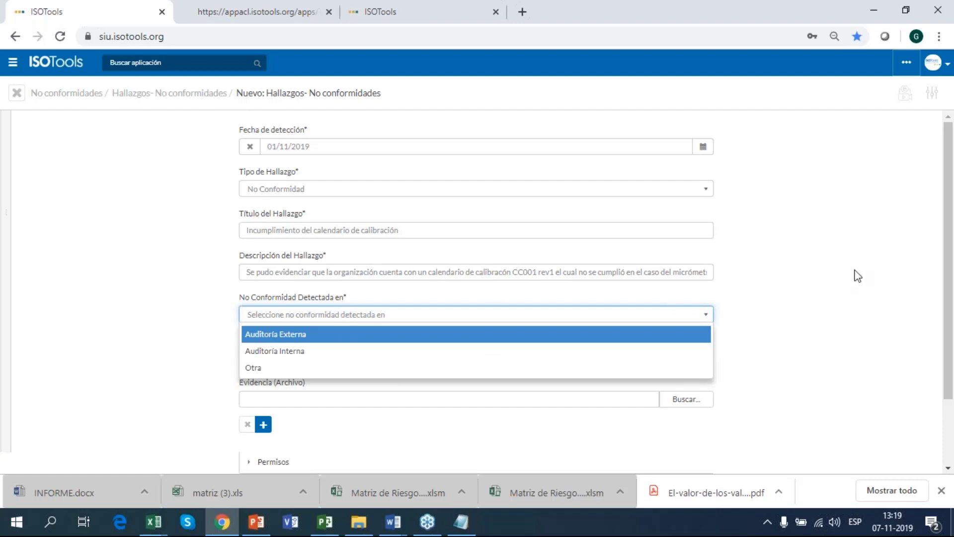
{"action": "left_click", "coordinate": [709, 273]}
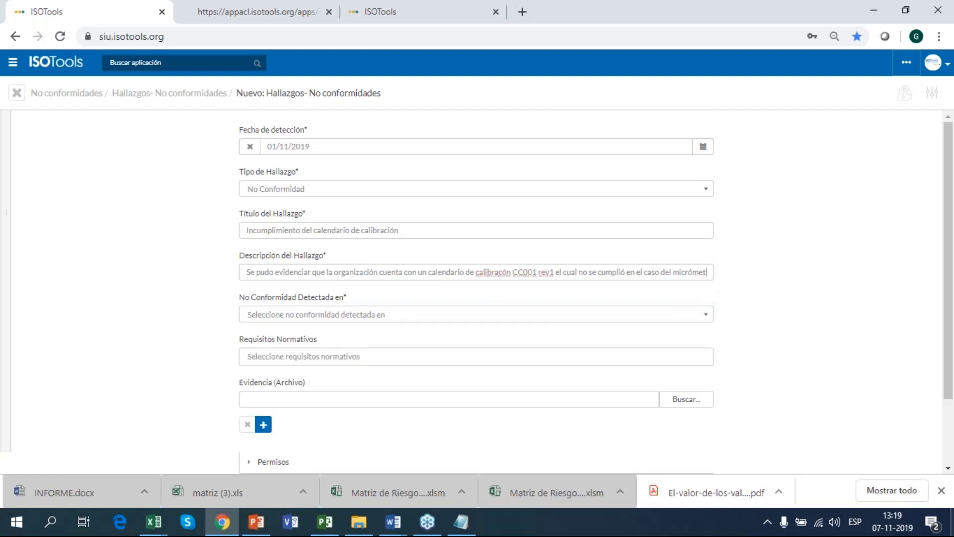
{"action": "type", "text": "ro ZC01 en"}
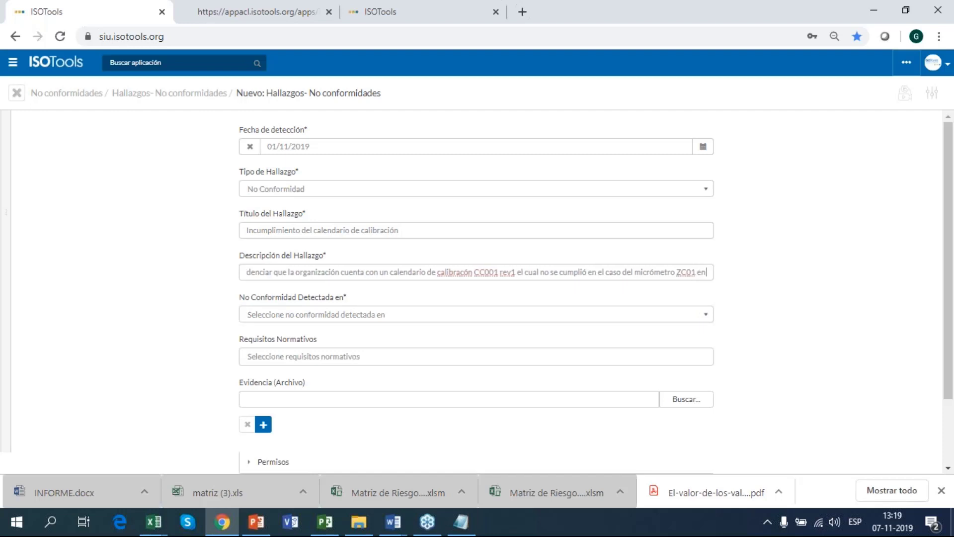
{"action": "type", "text": " fen"}
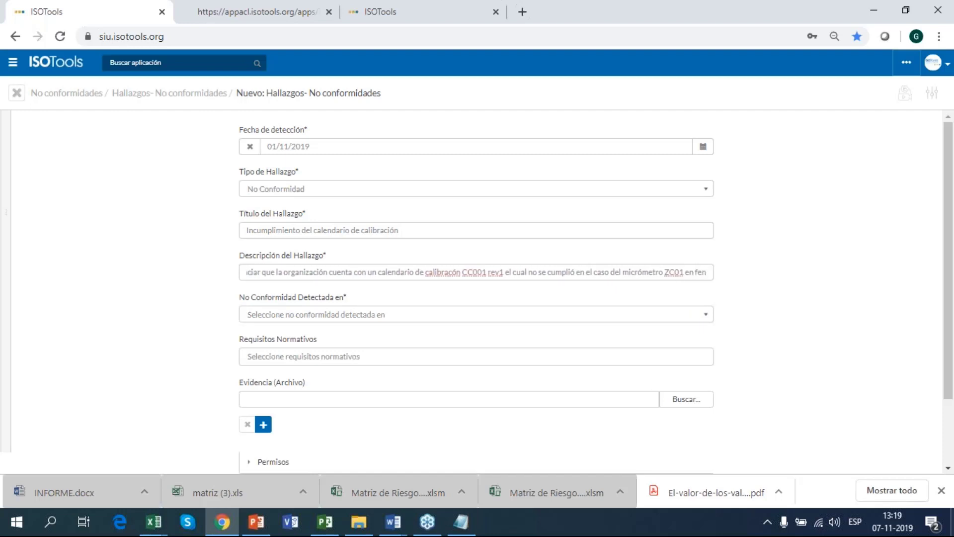
{"action": "type", "text": "rero"}
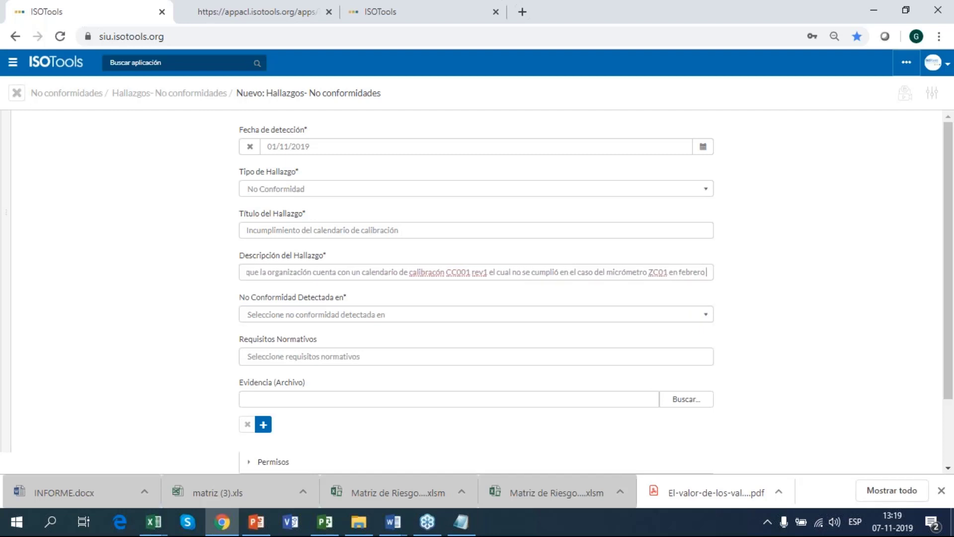
{"action": "type", "text": " 2019"}
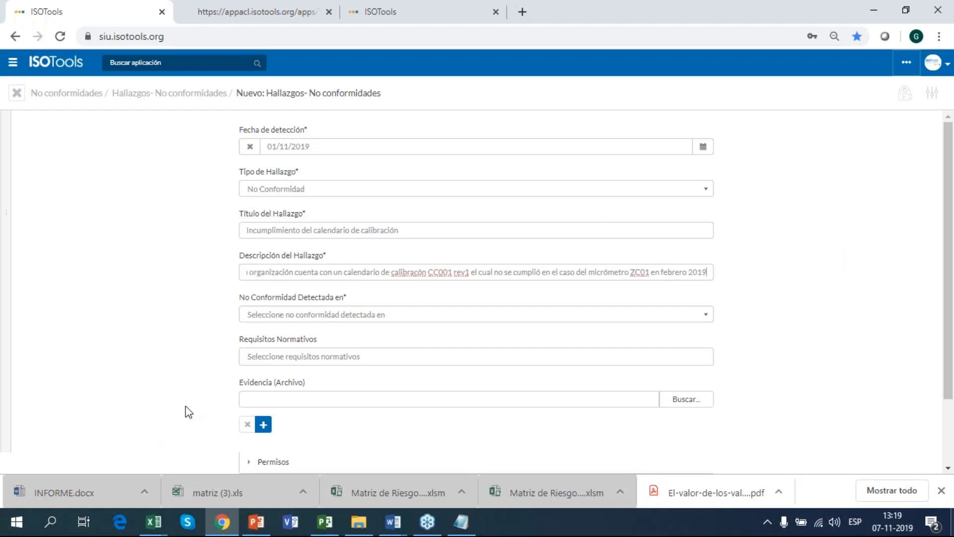
{"action": "left_click", "coordinate": [305, 315]}
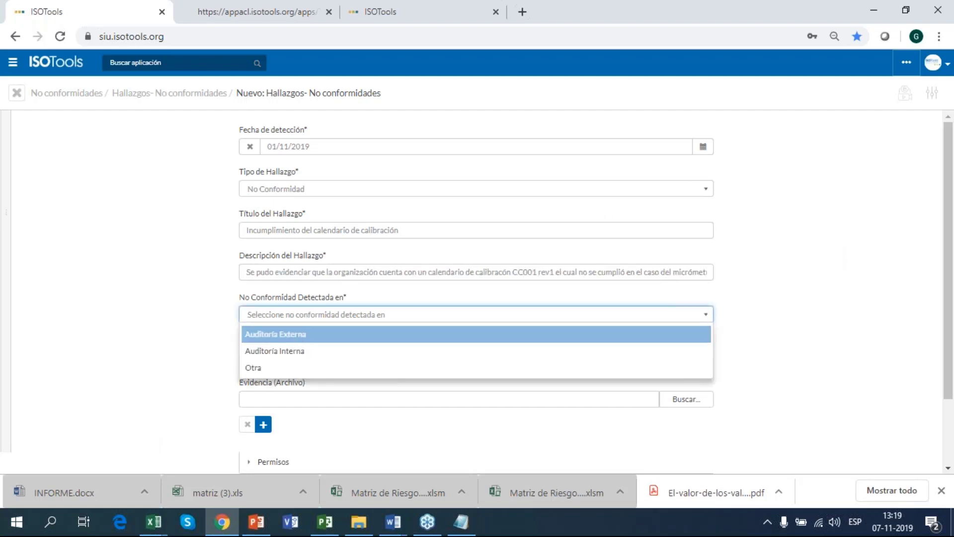
{"action": "left_click", "coordinate": [301, 352]}
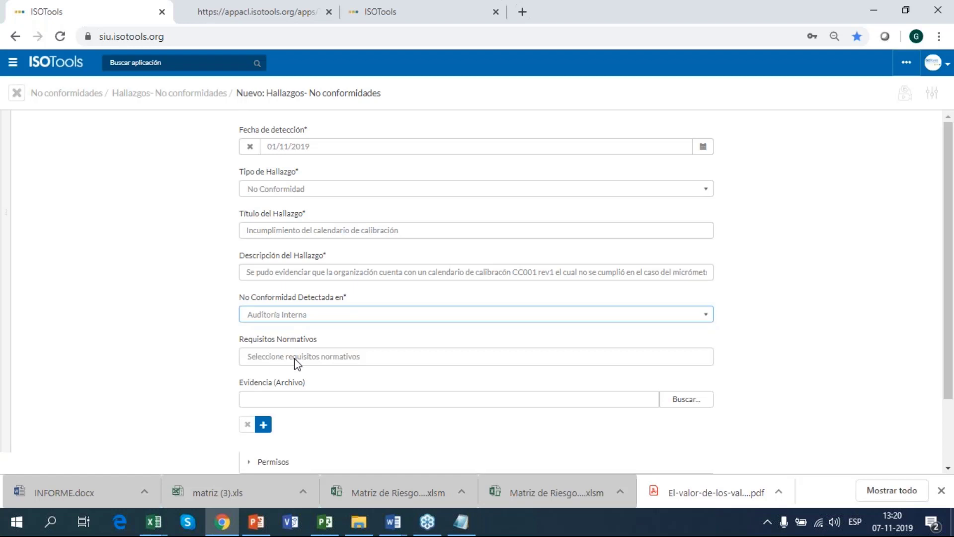
Set the Requisitos Normativos of the new finding to 07 Apoyo.
{"action": "left_click", "coordinate": [296, 357]}
{"action": "scroll", "coordinate": [408, 376], "scroll_direction": "down", "scroll_amount": 4}
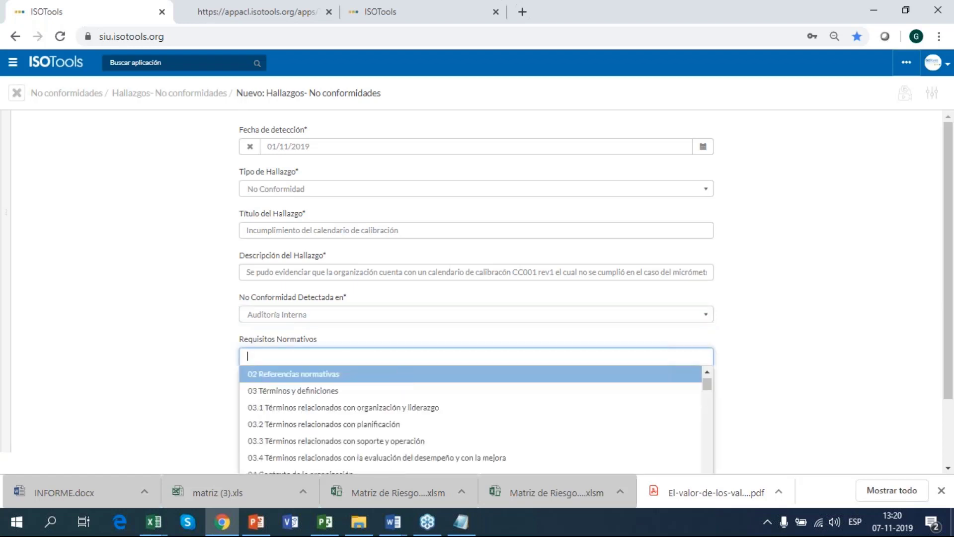
{"action": "scroll", "coordinate": [447, 400], "scroll_direction": "down", "scroll_amount": 6}
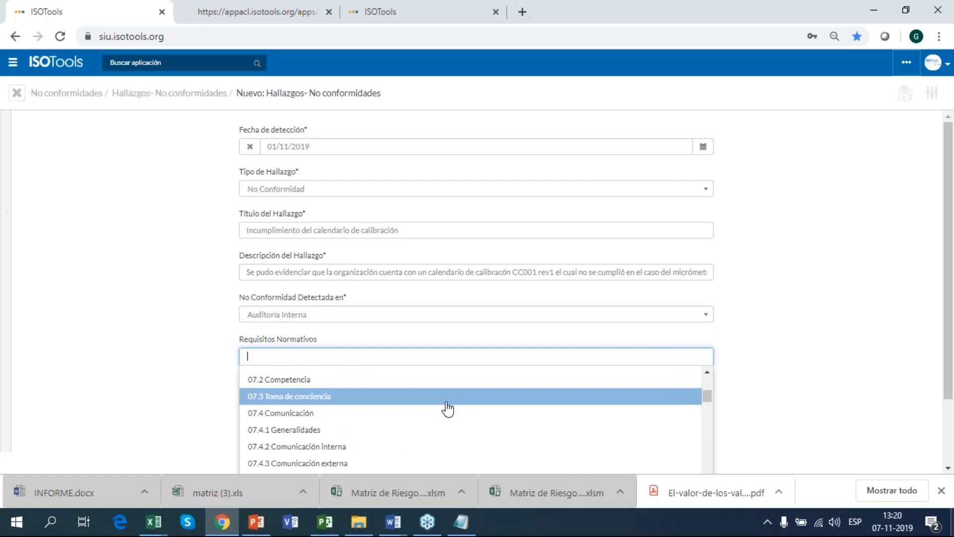
{"action": "scroll", "coordinate": [448, 409], "scroll_direction": "up", "scroll_amount": 1}
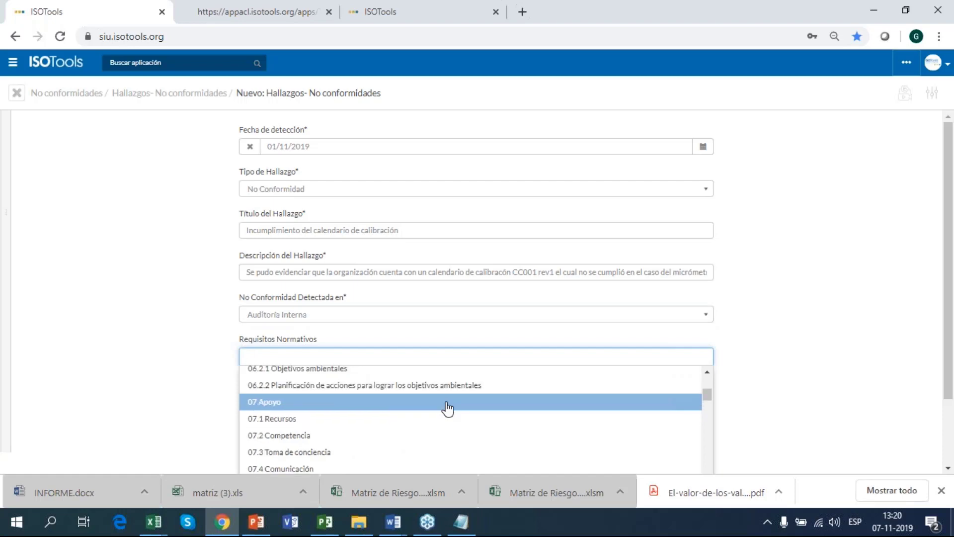
{"action": "scroll", "coordinate": [448, 408], "scroll_direction": "down", "scroll_amount": 2}
{"action": "scroll", "coordinate": [449, 408], "scroll_direction": "up", "scroll_amount": 2}
{"action": "scroll", "coordinate": [449, 409], "scroll_direction": "down", "scroll_amount": 1}
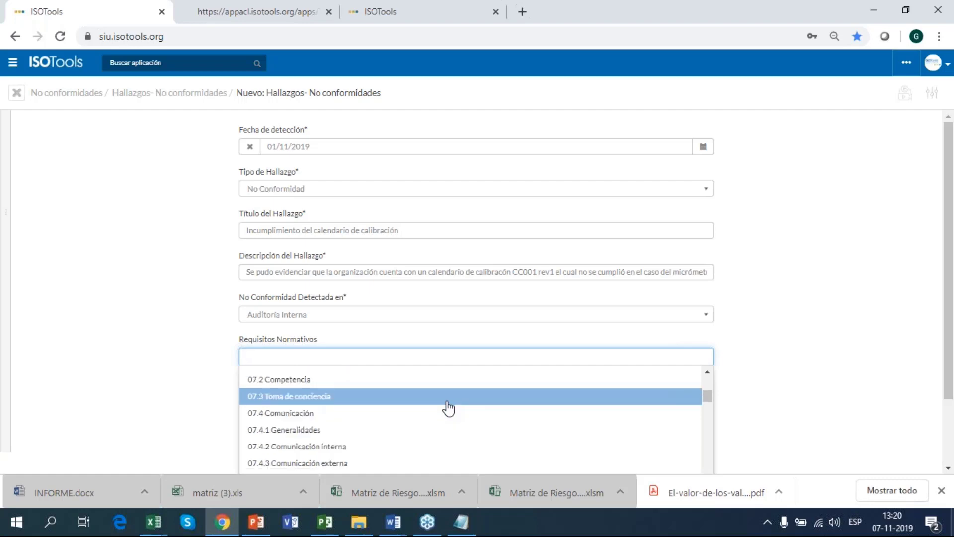
{"action": "scroll", "coordinate": [449, 408], "scroll_direction": "down", "scroll_amount": 3}
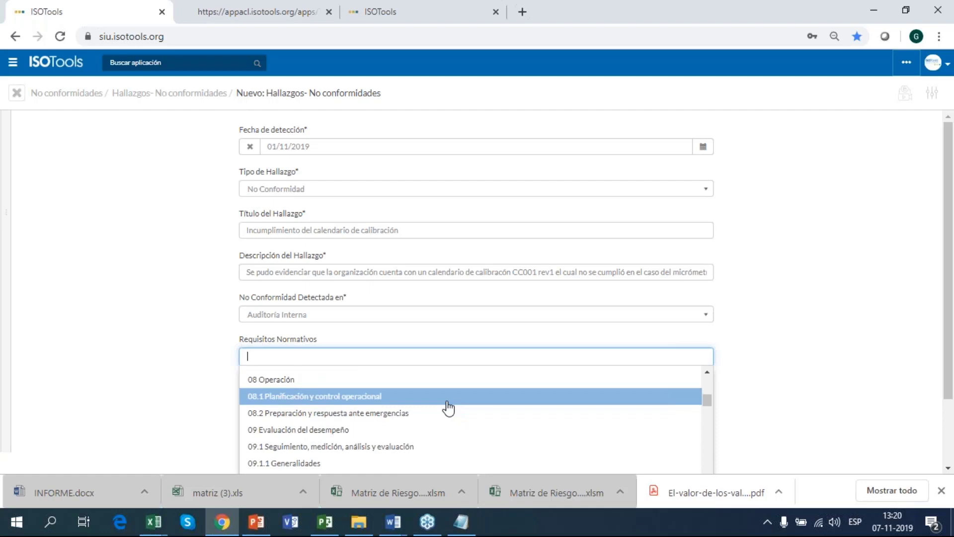
{"action": "scroll", "coordinate": [449, 408], "scroll_direction": "down", "scroll_amount": 1}
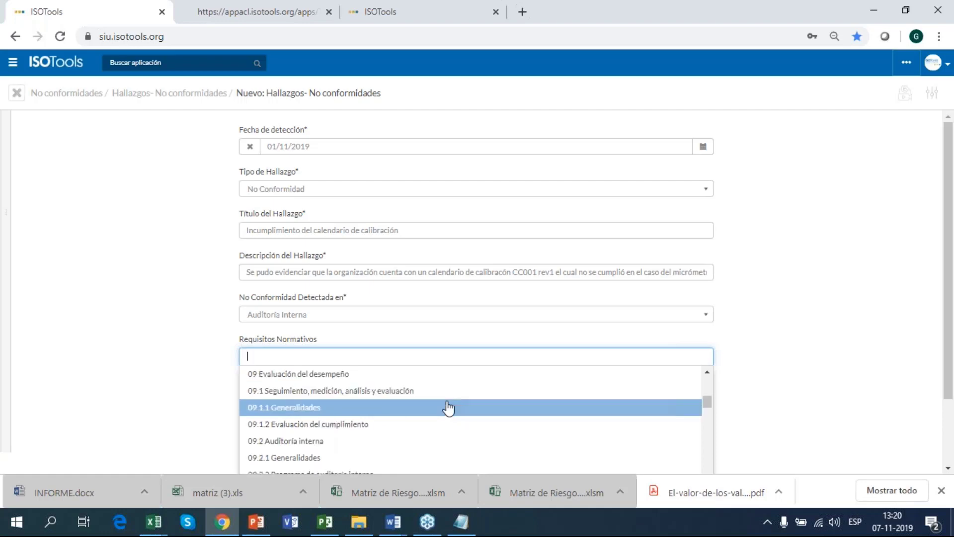
{"action": "scroll", "coordinate": [448, 408], "scroll_direction": "down", "scroll_amount": 1}
{"action": "scroll", "coordinate": [449, 408], "scroll_direction": "up", "scroll_amount": 3}
{"action": "scroll", "coordinate": [448, 407], "scroll_direction": "up", "scroll_amount": 2}
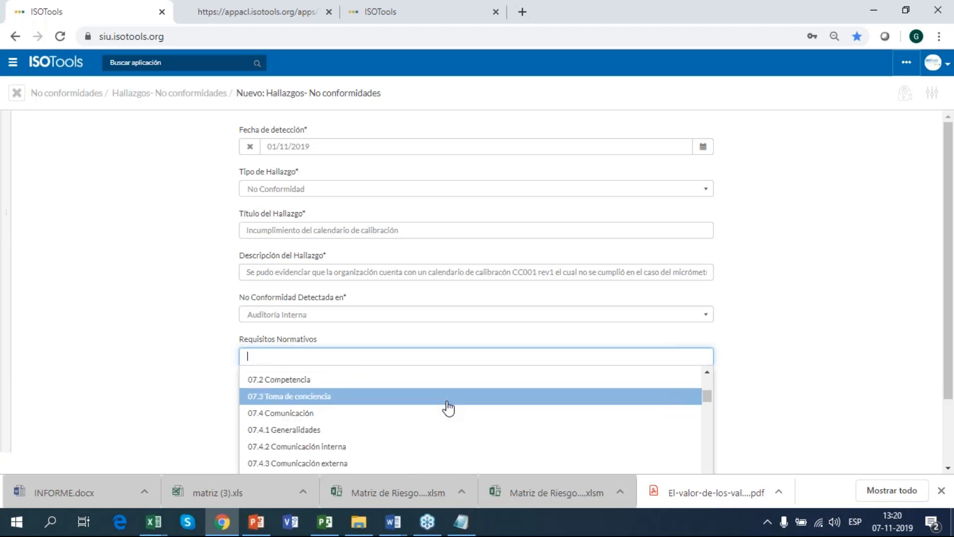
{"action": "scroll", "coordinate": [449, 408], "scroll_direction": "up", "scroll_amount": 1}
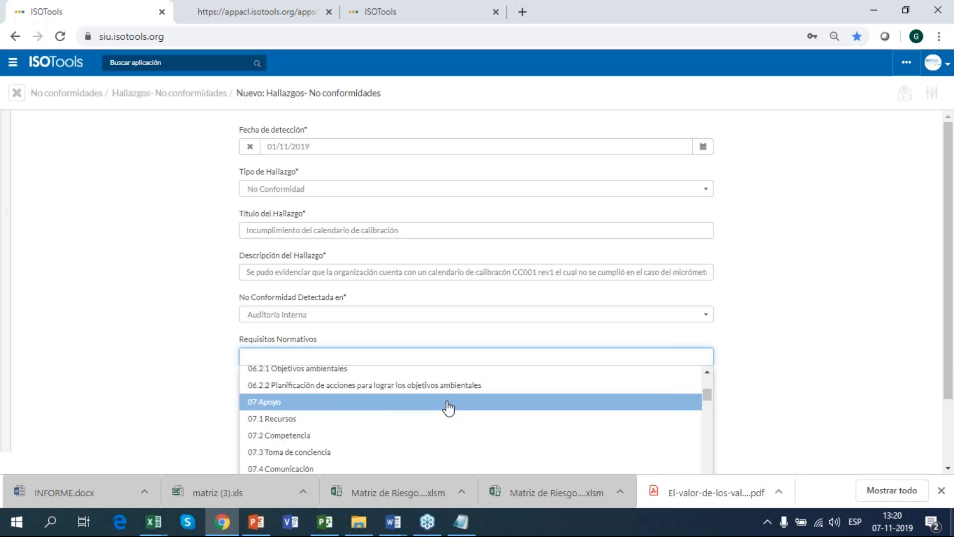
{"action": "left_click", "coordinate": [449, 408]}
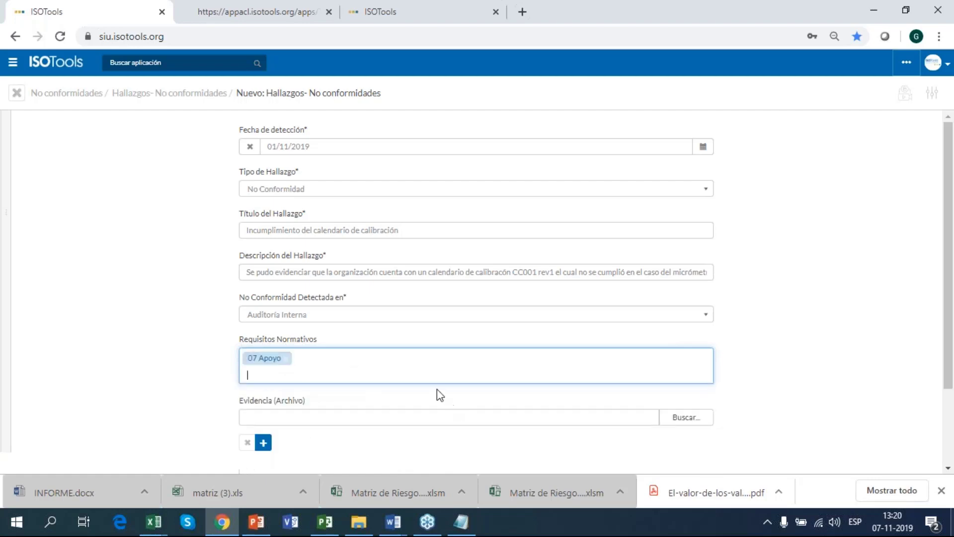
Attach INFORME.docx from Descargas as the evidence file and save the new finding.
{"action": "left_click", "coordinate": [329, 422]}
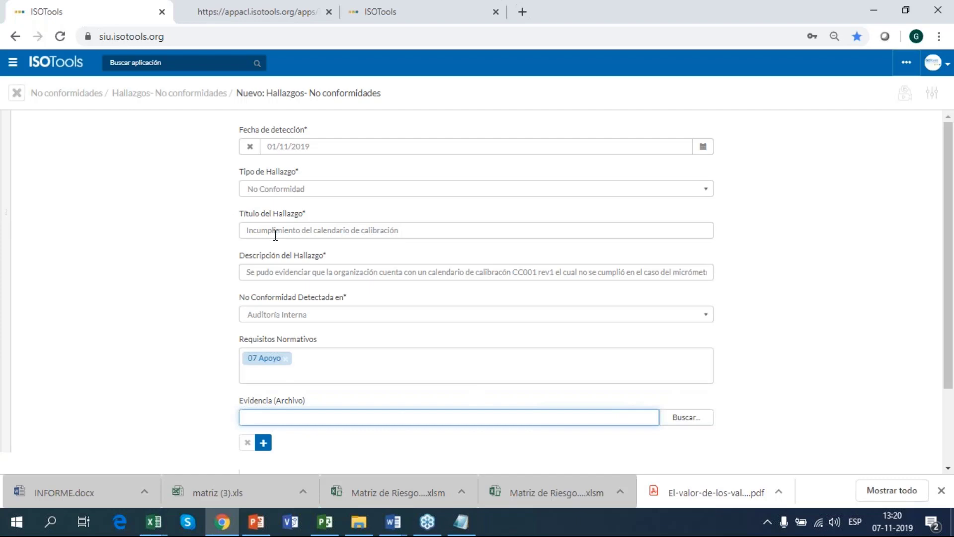
{"action": "left_click", "coordinate": [690, 418]}
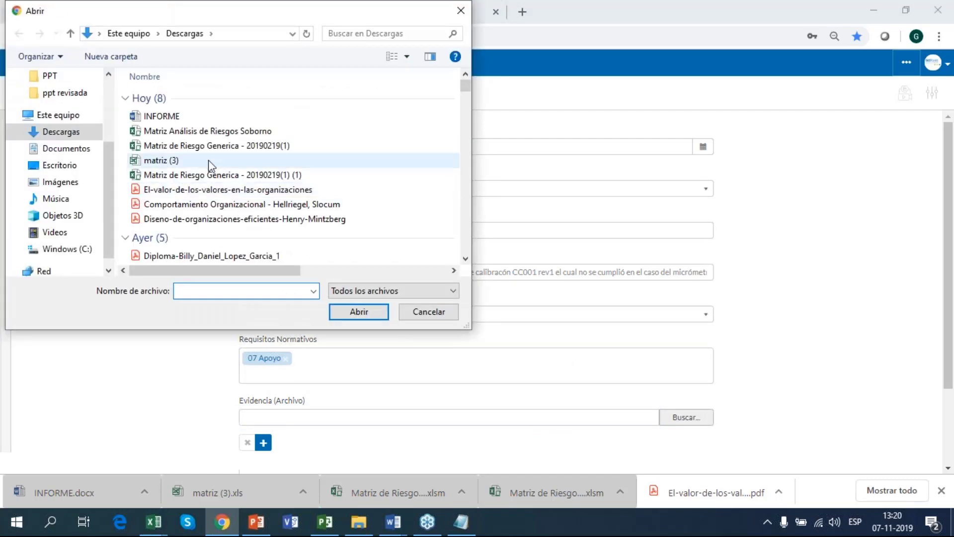
{"action": "left_click", "coordinate": [190, 116]}
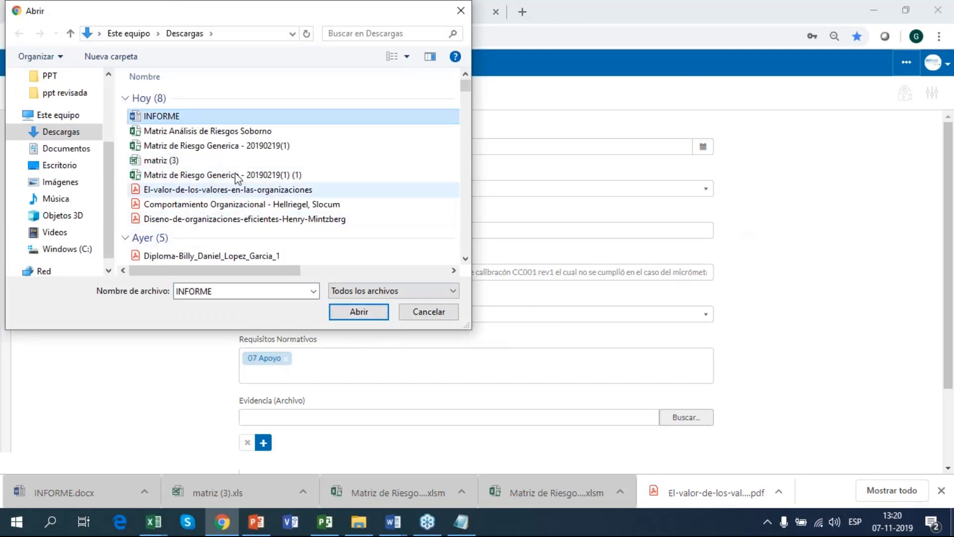
{"action": "left_click", "coordinate": [369, 311]}
{"action": "scroll", "coordinate": [812, 276], "scroll_direction": "down", "scroll_amount": 4}
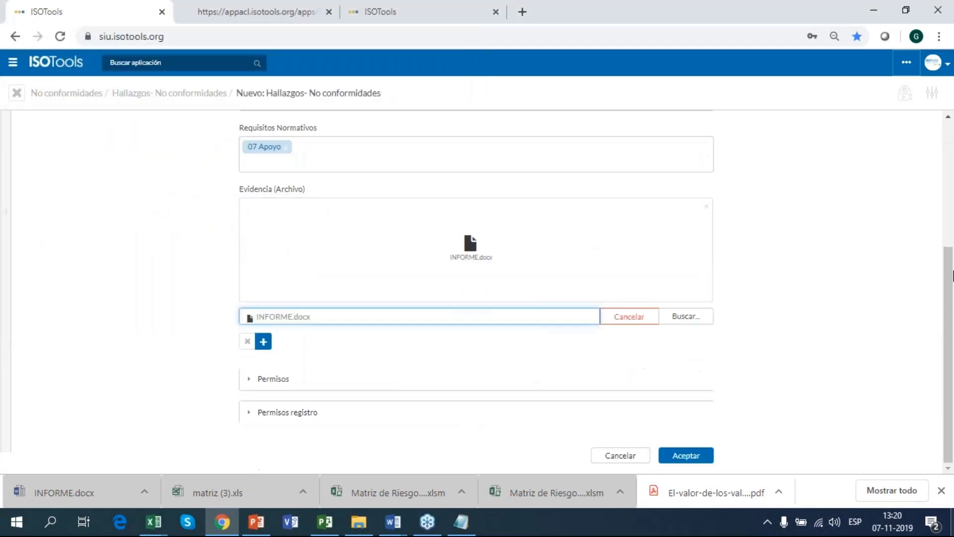
{"action": "left_click", "coordinate": [717, 457]}
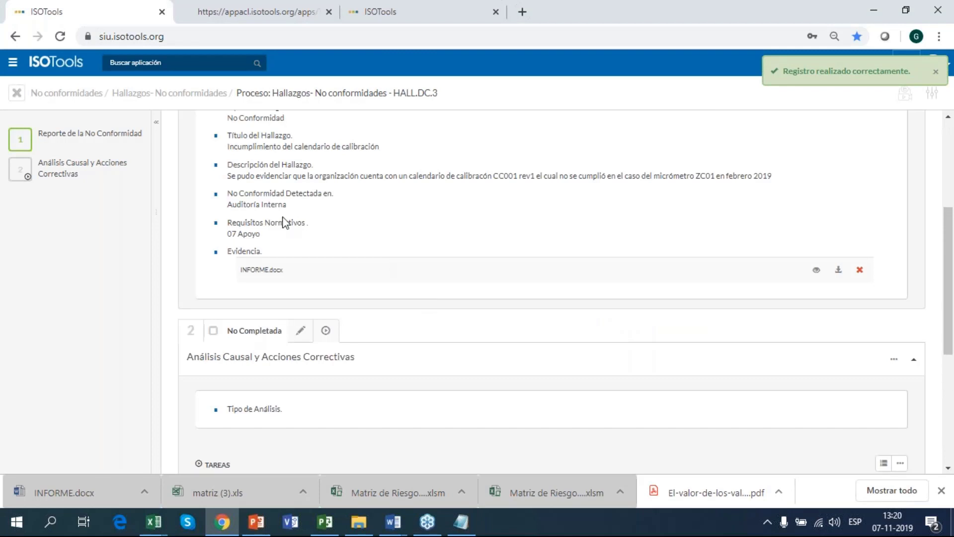
Go to the Análisis Causal y Acciones Correctivas stage and open a new Acciones Correctivas task form.
{"action": "left_click", "coordinate": [89, 179]}
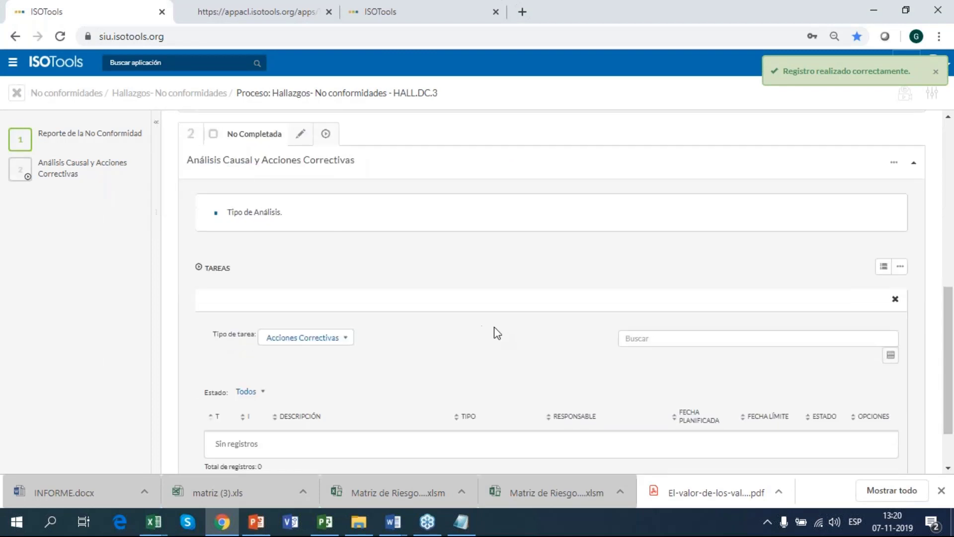
{"action": "scroll", "coordinate": [496, 331], "scroll_direction": "up", "scroll_amount": 3}
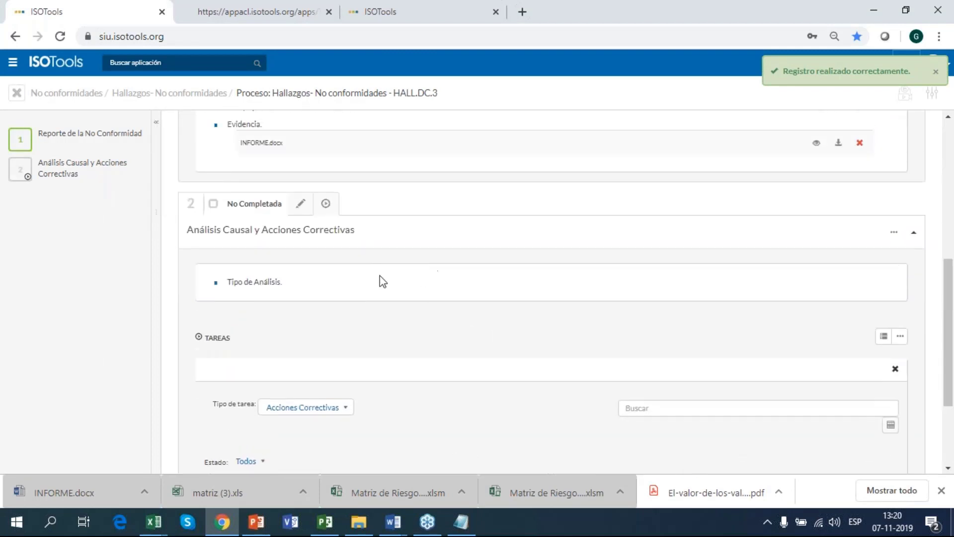
{"action": "scroll", "coordinate": [379, 285], "scroll_direction": "down", "scroll_amount": 3}
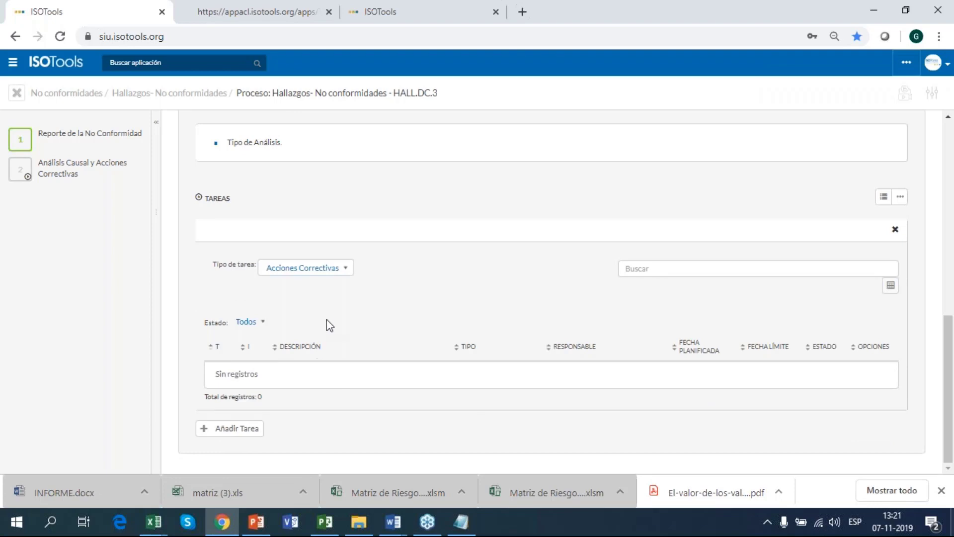
{"action": "left_click", "coordinate": [249, 431]}
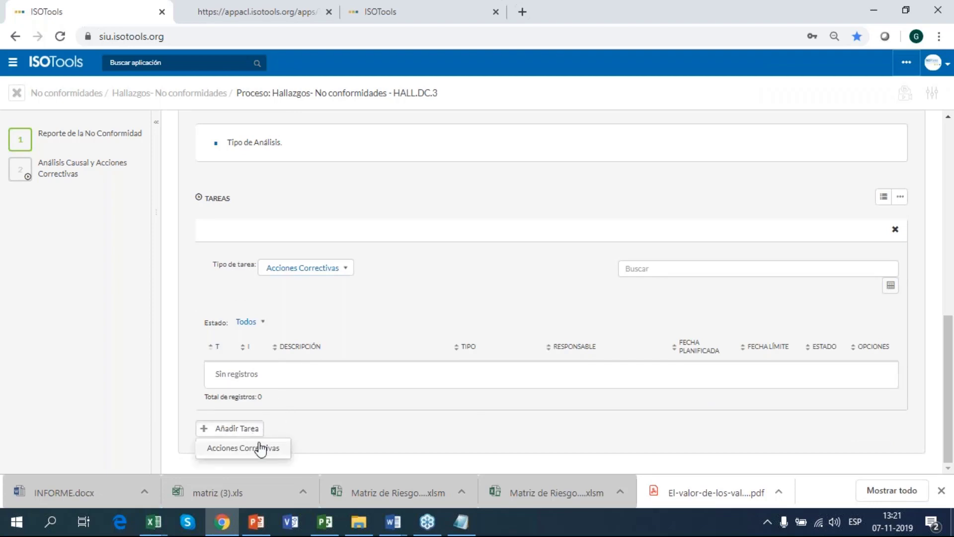
{"action": "left_click", "coordinate": [258, 448]}
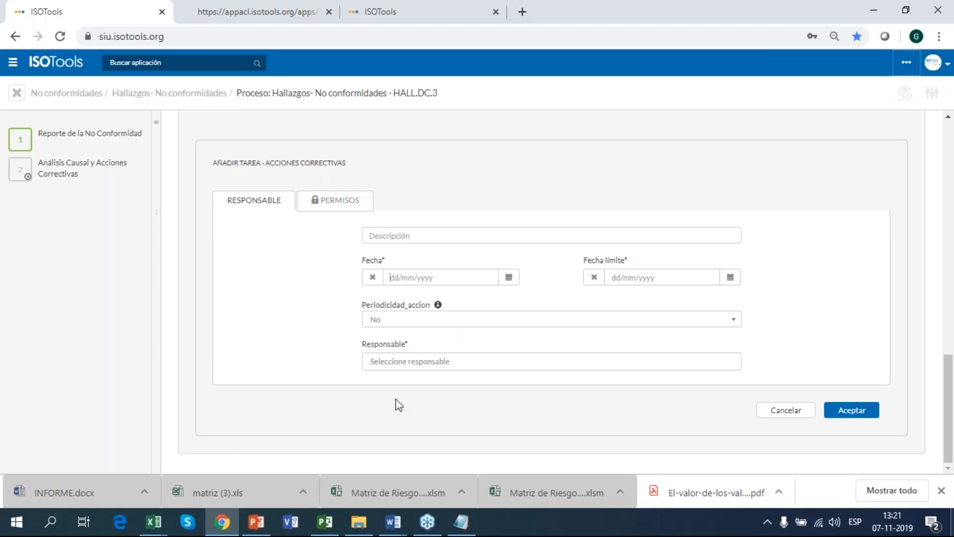
Review the Reporte de la No Conformidad of the saved finding, then return to the Hallazgos- No conformidades list.
{"action": "scroll", "coordinate": [204, 213], "scroll_direction": "up", "scroll_amount": 3}
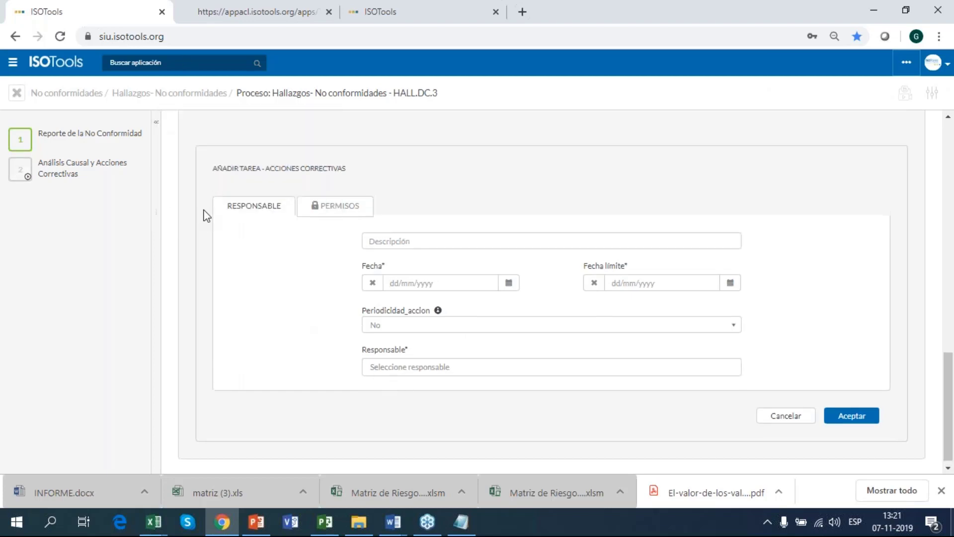
{"action": "scroll", "coordinate": [530, 346], "scroll_direction": "up", "scroll_amount": 10}
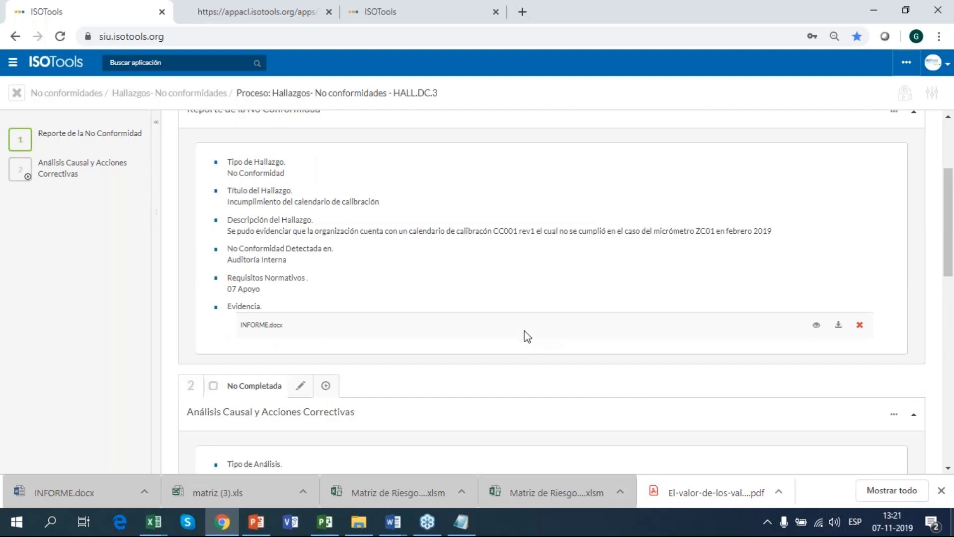
{"action": "scroll", "coordinate": [507, 260], "scroll_direction": "up", "scroll_amount": 3}
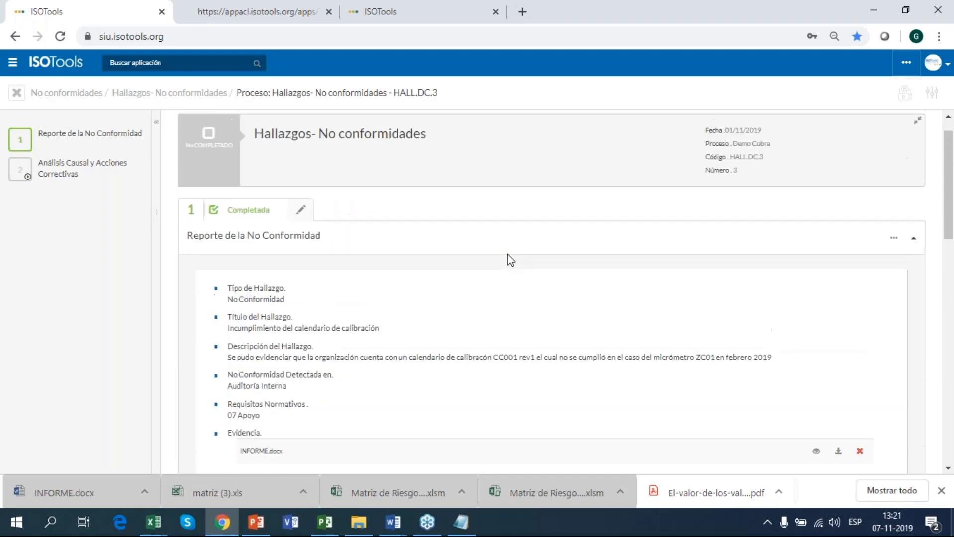
{"action": "scroll", "coordinate": [507, 272], "scroll_direction": "down", "scroll_amount": 2}
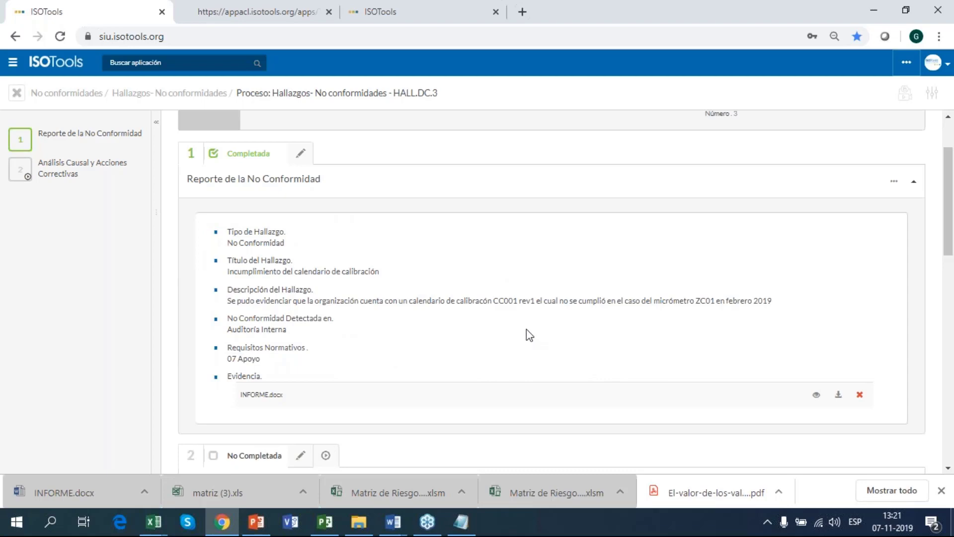
{"action": "left_click", "coordinate": [191, 100]}
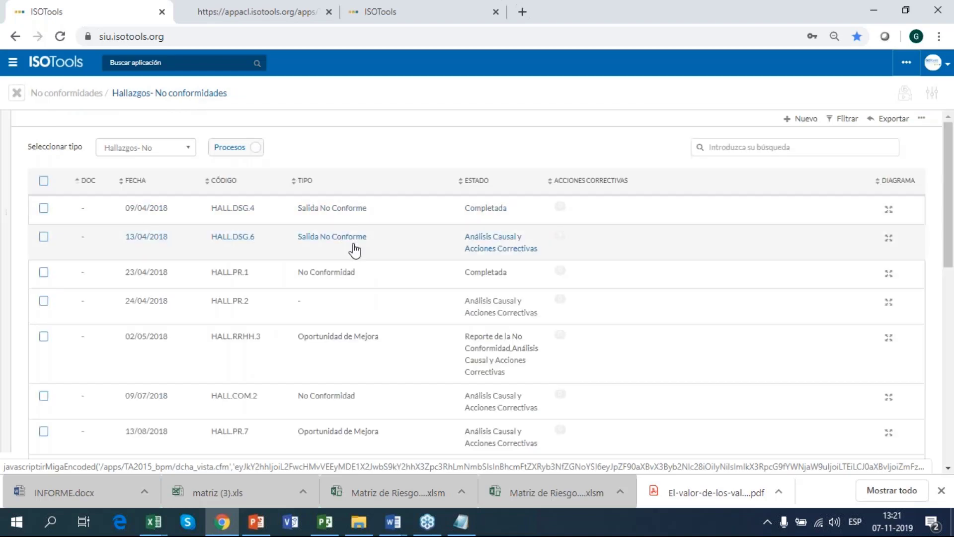
Look through the registered findings and their states, then open finding HALL.0.3.
{"action": "scroll", "coordinate": [390, 276], "scroll_direction": "down", "scroll_amount": 3}
{"action": "scroll", "coordinate": [400, 298], "scroll_direction": "down", "scroll_amount": 7}
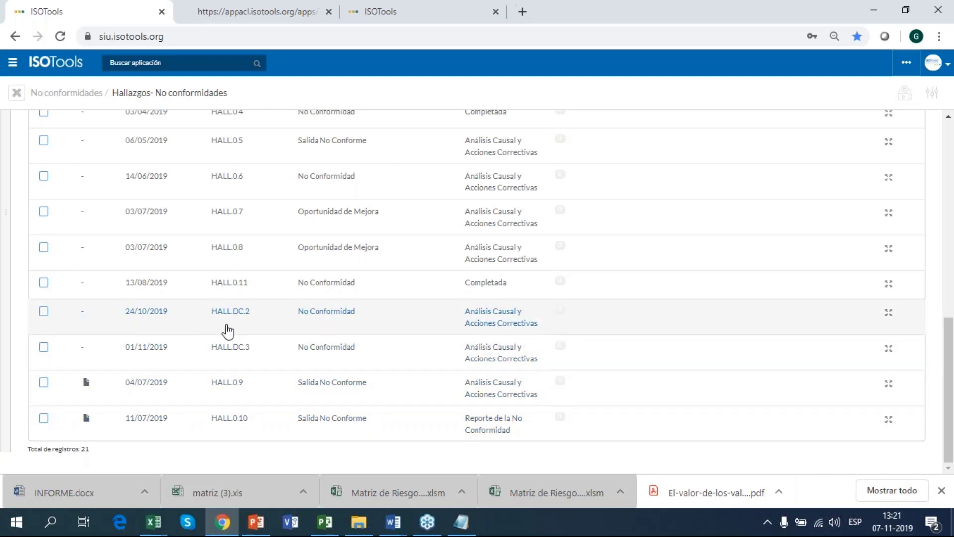
{"action": "scroll", "coordinate": [228, 331], "scroll_direction": "up", "scroll_amount": 5}
{"action": "scroll", "coordinate": [228, 330], "scroll_direction": "up", "scroll_amount": 4}
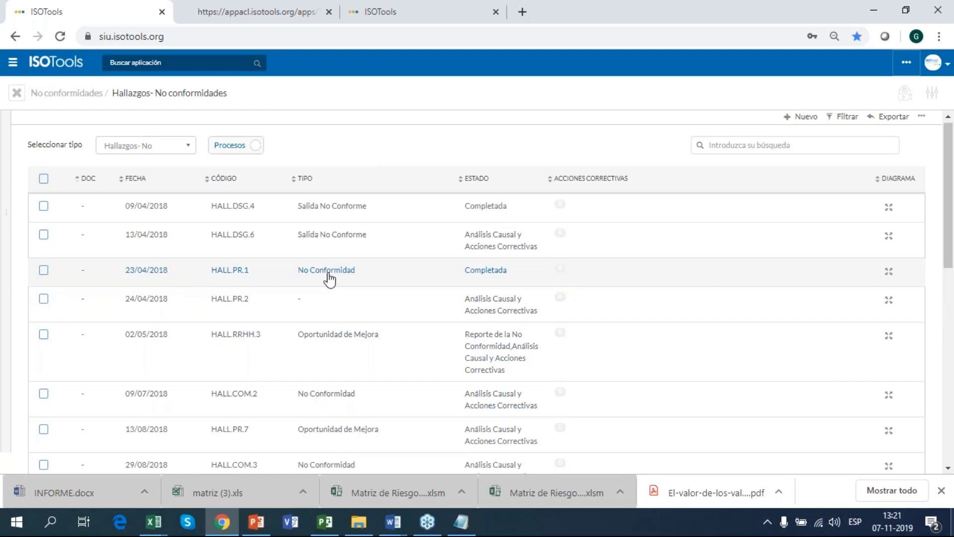
{"action": "scroll", "coordinate": [332, 282], "scroll_direction": "down", "scroll_amount": 4}
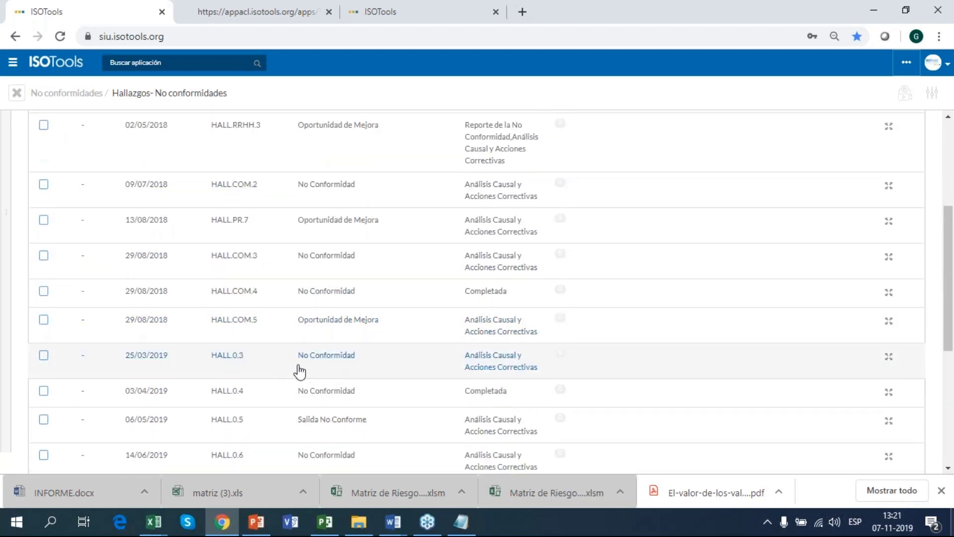
{"action": "left_click", "coordinate": [470, 373]}
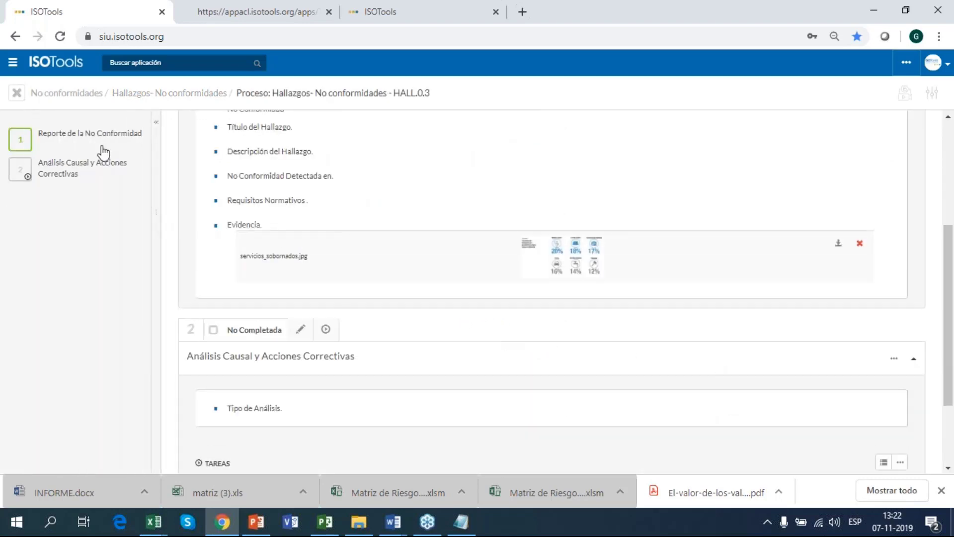
Examine the Reporte de la No Conformidad and the Análisis Causal y Acciones Correctivas stages of finding HALL.0.3.
{"action": "left_click", "coordinate": [106, 147]}
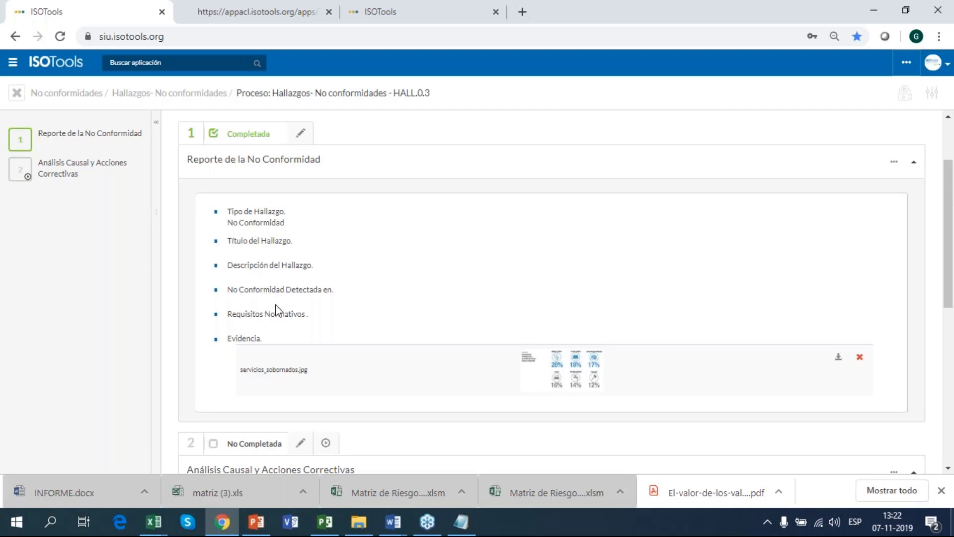
{"action": "scroll", "coordinate": [288, 326], "scroll_direction": "down", "scroll_amount": 3}
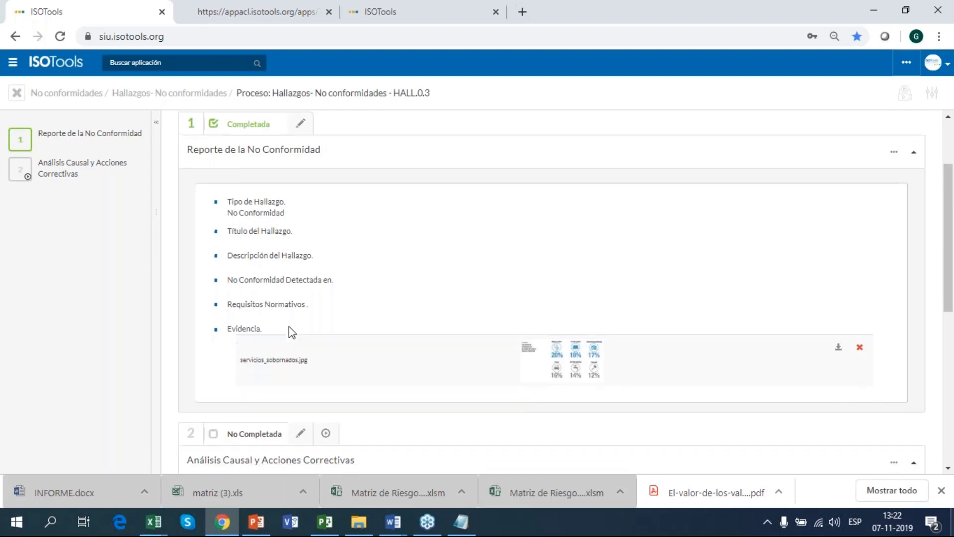
{"action": "scroll", "coordinate": [335, 285], "scroll_direction": "up", "scroll_amount": 1}
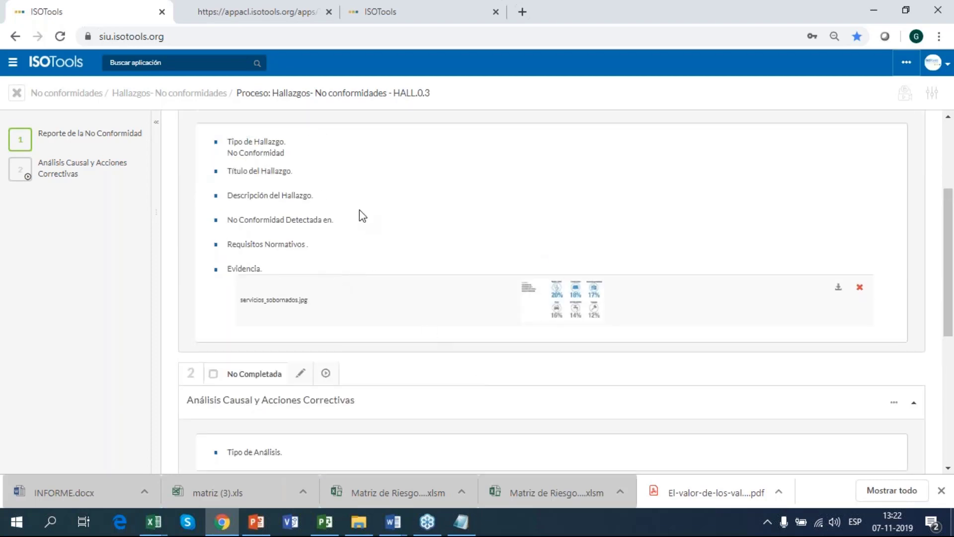
{"action": "scroll", "coordinate": [346, 200], "scroll_direction": "down", "scroll_amount": 3}
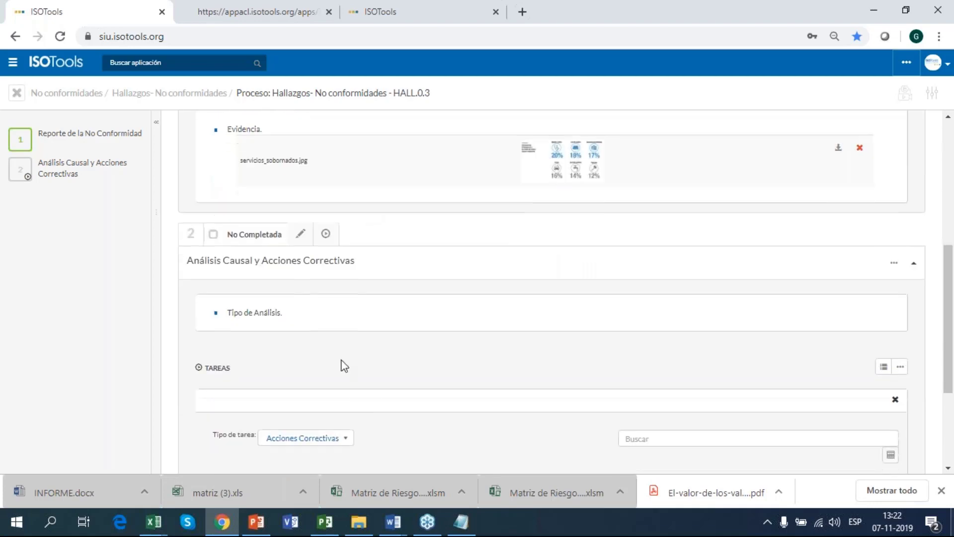
{"action": "scroll", "coordinate": [356, 347], "scroll_direction": "down", "scroll_amount": 3}
{"action": "scroll", "coordinate": [368, 344], "scroll_direction": "up", "scroll_amount": 1}
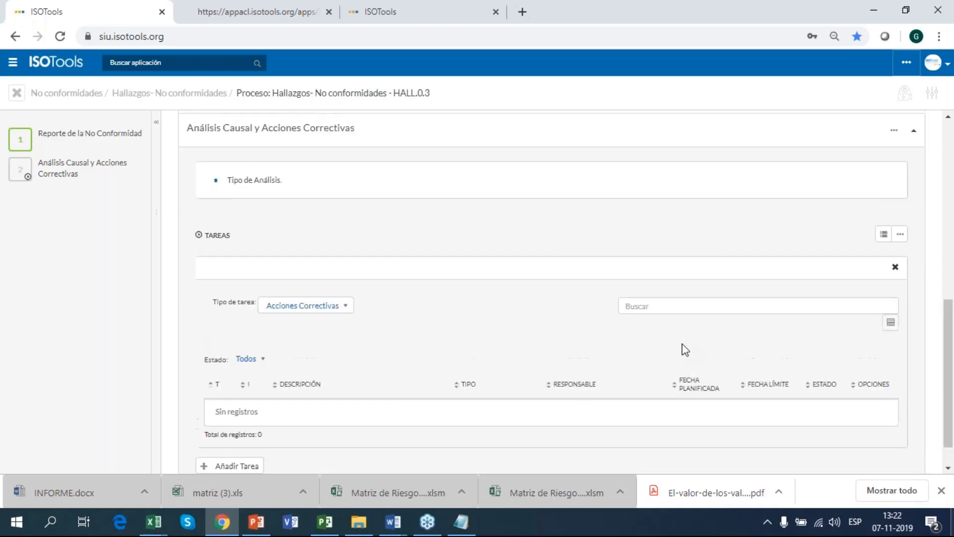
{"action": "scroll", "coordinate": [398, 274], "scroll_direction": "up", "scroll_amount": 5}
{"action": "left_click", "coordinate": [59, 164]}
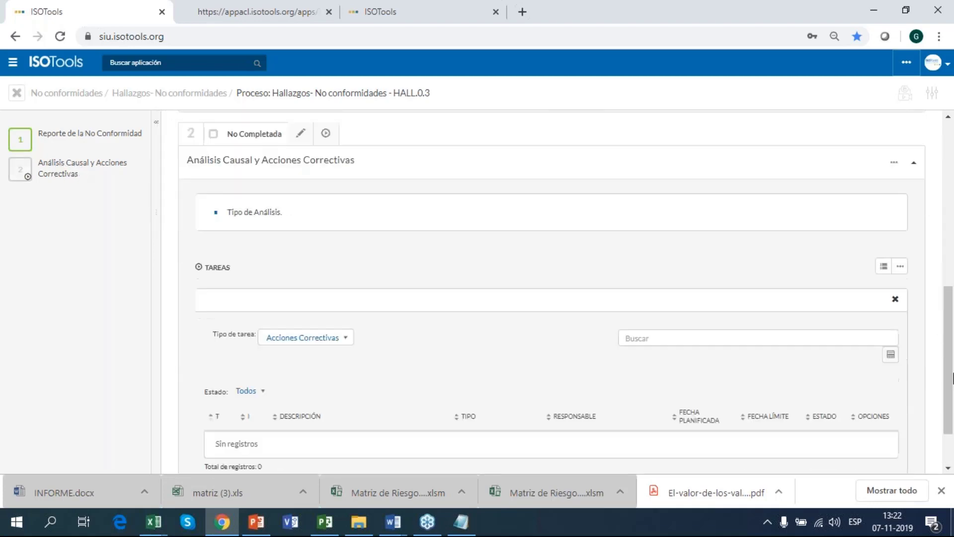
{"action": "scroll", "coordinate": [736, 369], "scroll_direction": "down", "scroll_amount": 2}
{"action": "scroll", "coordinate": [759, 367], "scroll_direction": "up", "scroll_amount": 10}
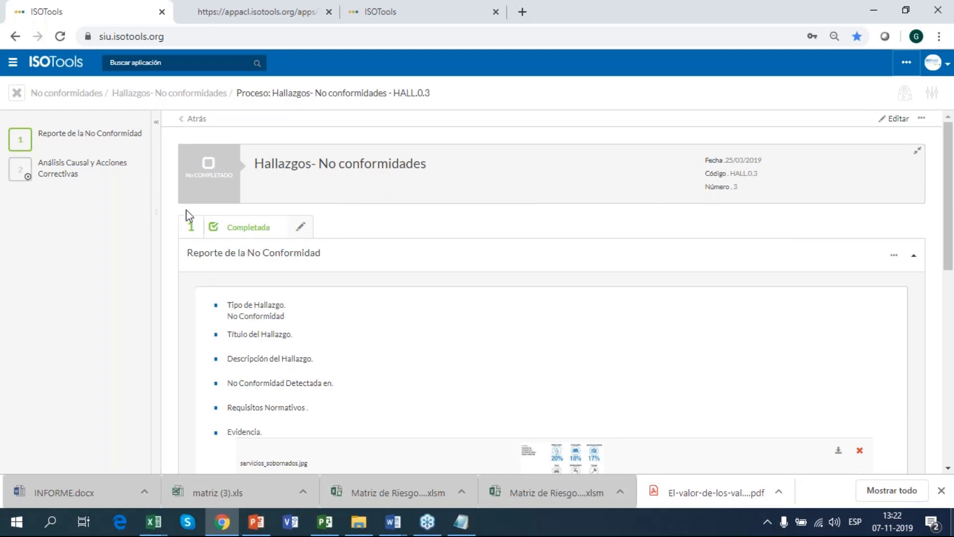
Review the Reporte de la No Conformidad of finding HALL.0.3, then go back to the list of findings.
{"action": "scroll", "coordinate": [359, 222], "scroll_direction": "down", "scroll_amount": 2}
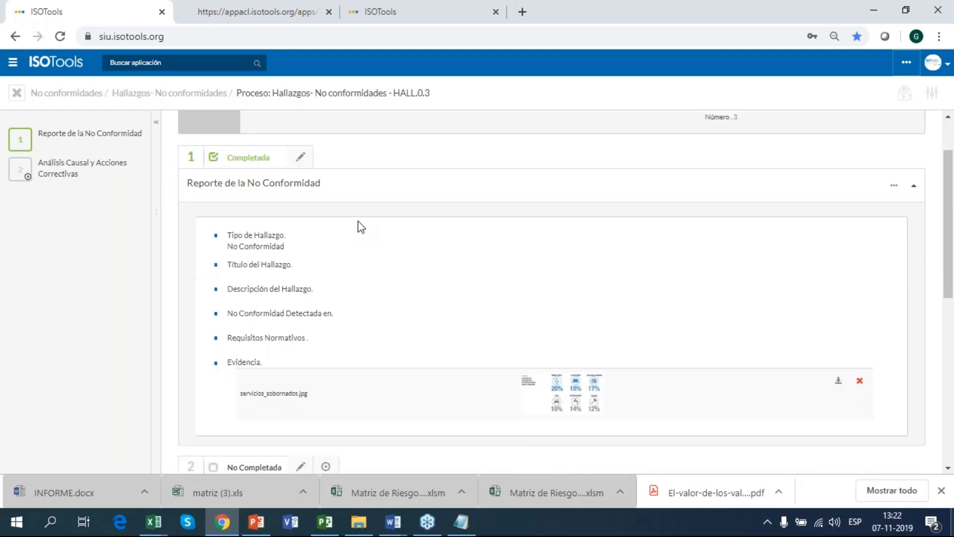
{"action": "scroll", "coordinate": [356, 227], "scroll_direction": "up", "scroll_amount": 2}
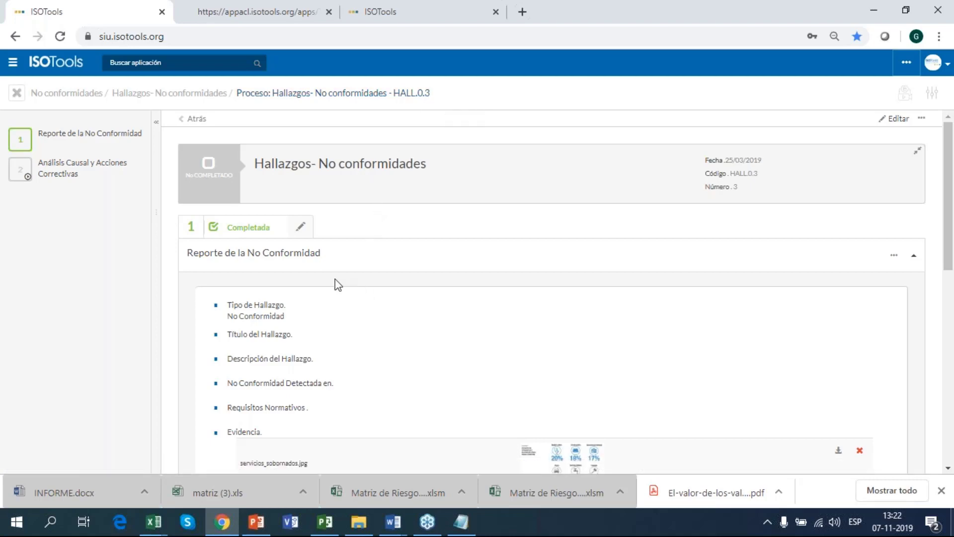
{"action": "left_click", "coordinate": [200, 97]}
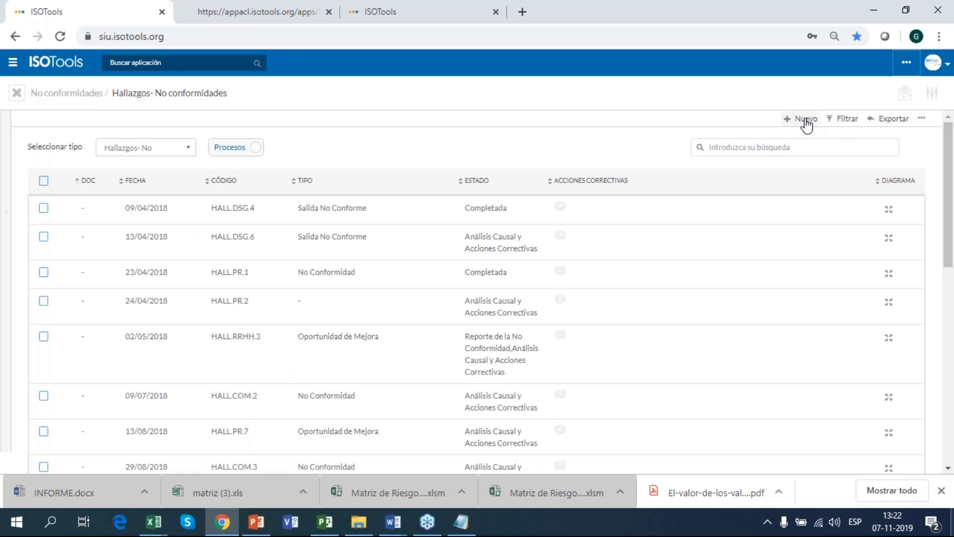
Open the form for a new finding to view its fields, then return to the Hallazgos- No conformidades list without saving.
{"action": "left_click", "coordinate": [806, 119]}
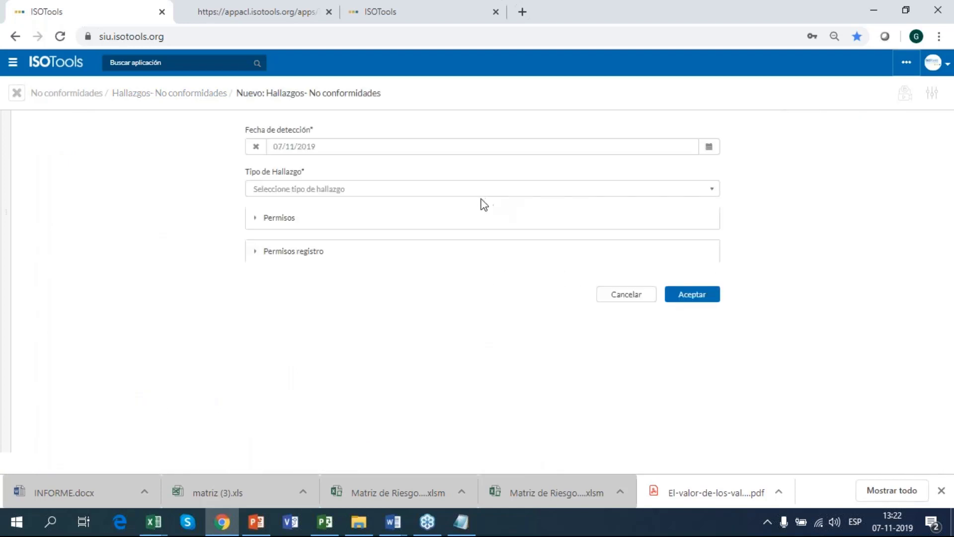
{"action": "left_click", "coordinate": [168, 101]}
{"action": "left_click", "coordinate": [199, 97]}
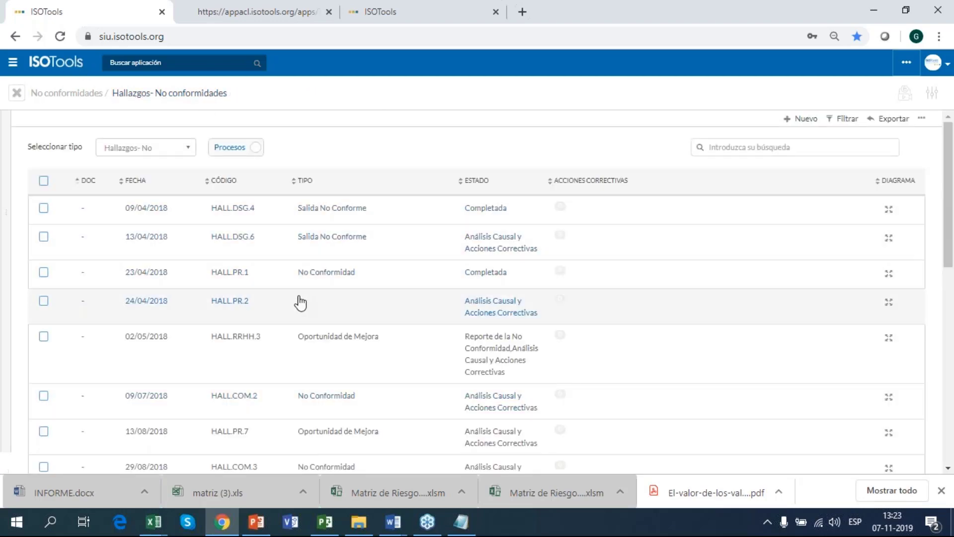
Open the Agenda de Actividades from the home page and look through pages 1, 2, 3 and 9 of the Fuera de plazo tasks.
{"action": "key", "text": "F5"}
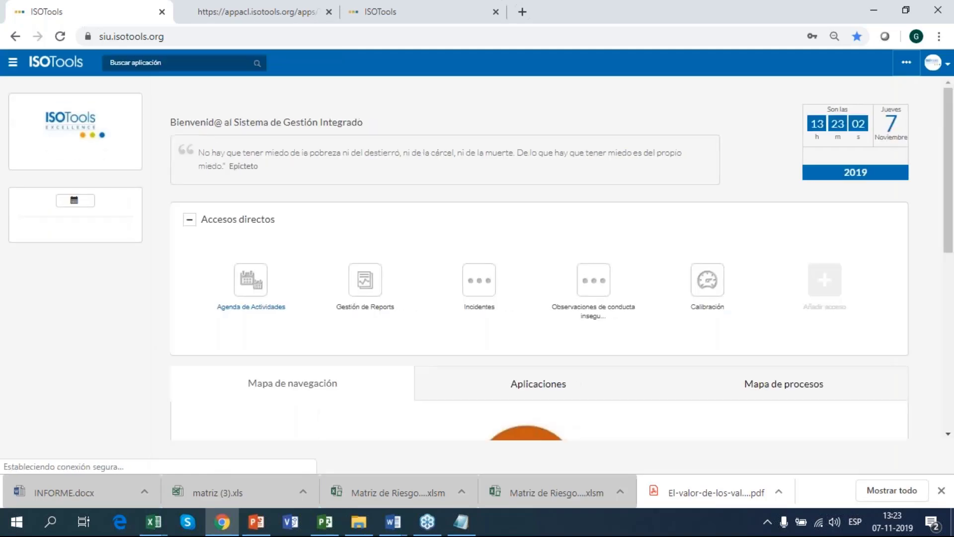
{"action": "left_click", "coordinate": [257, 286]}
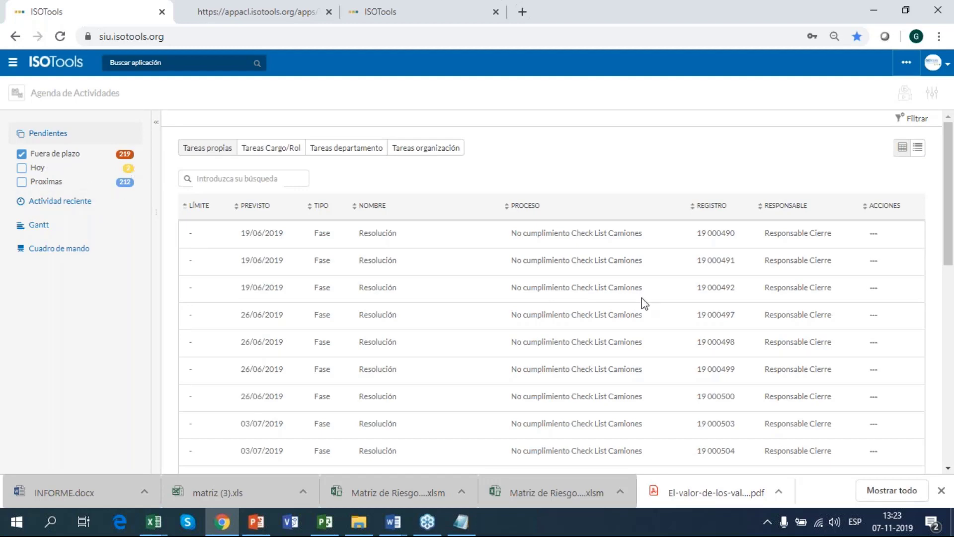
{"action": "scroll", "coordinate": [644, 303], "scroll_direction": "down", "scroll_amount": 10}
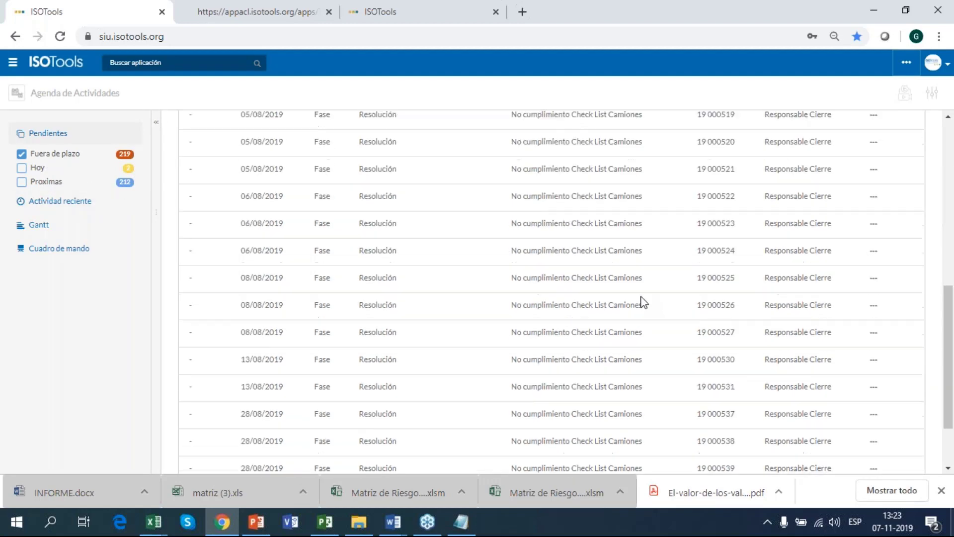
{"action": "scroll", "coordinate": [645, 303], "scroll_direction": "down", "scroll_amount": 2}
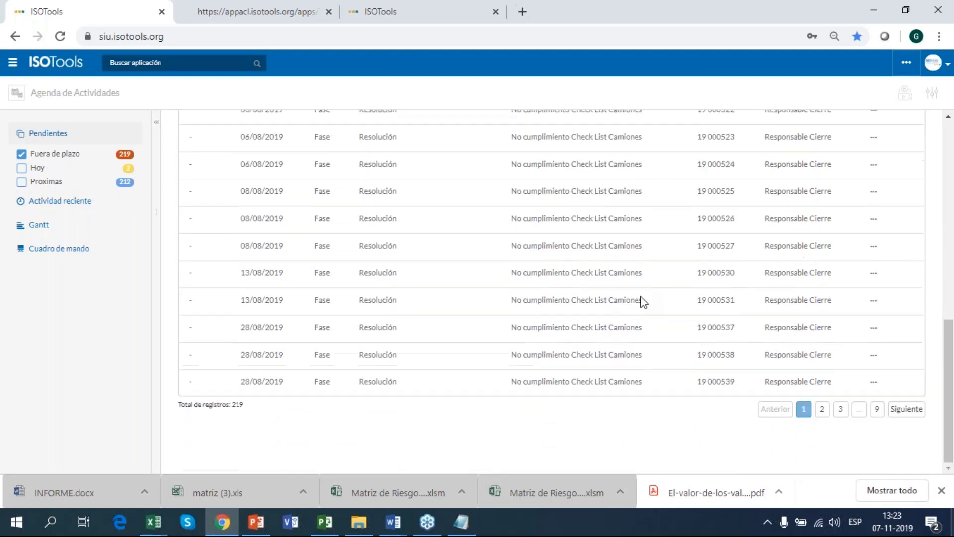
{"action": "left_click", "coordinate": [822, 409]}
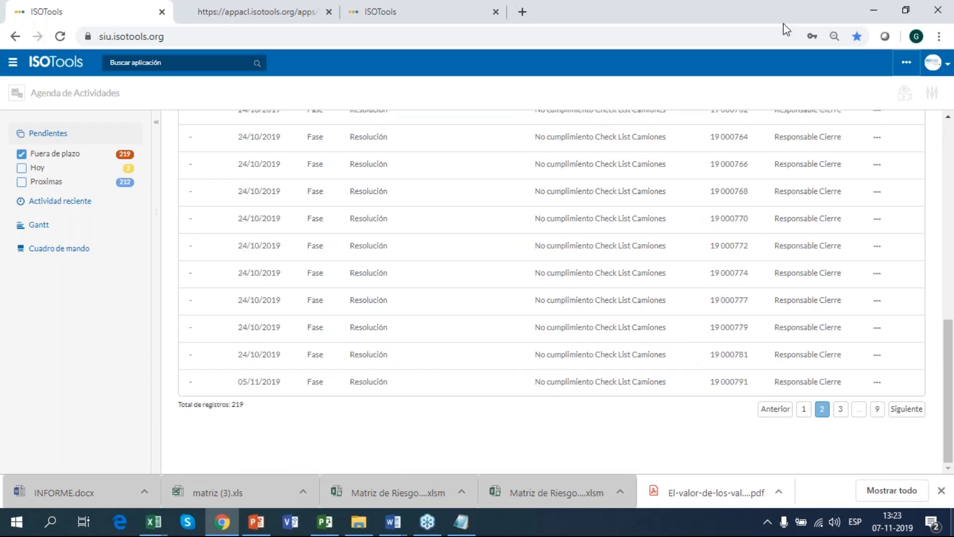
{"action": "scroll", "coordinate": [793, 350], "scroll_direction": "up", "scroll_amount": 9}
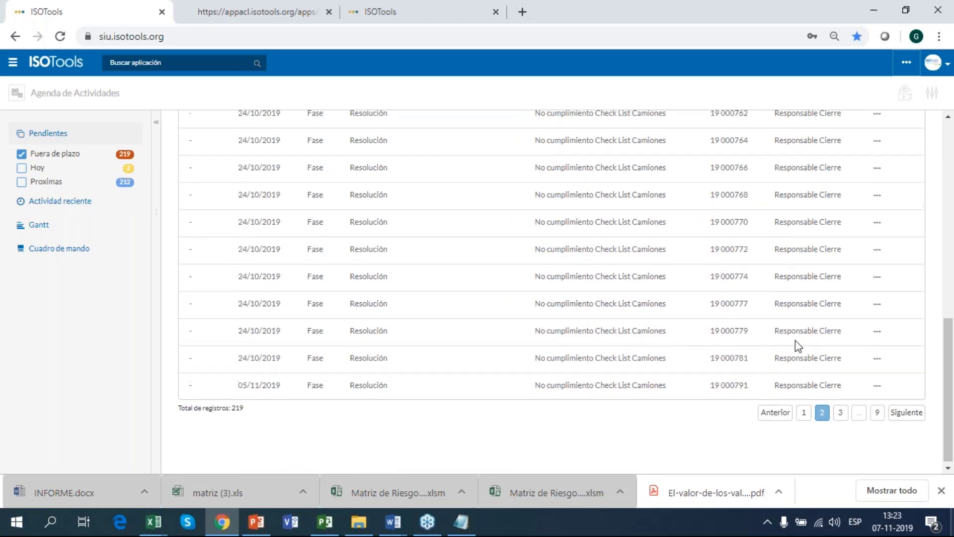
{"action": "scroll", "coordinate": [798, 334], "scroll_direction": "down", "scroll_amount": 1}
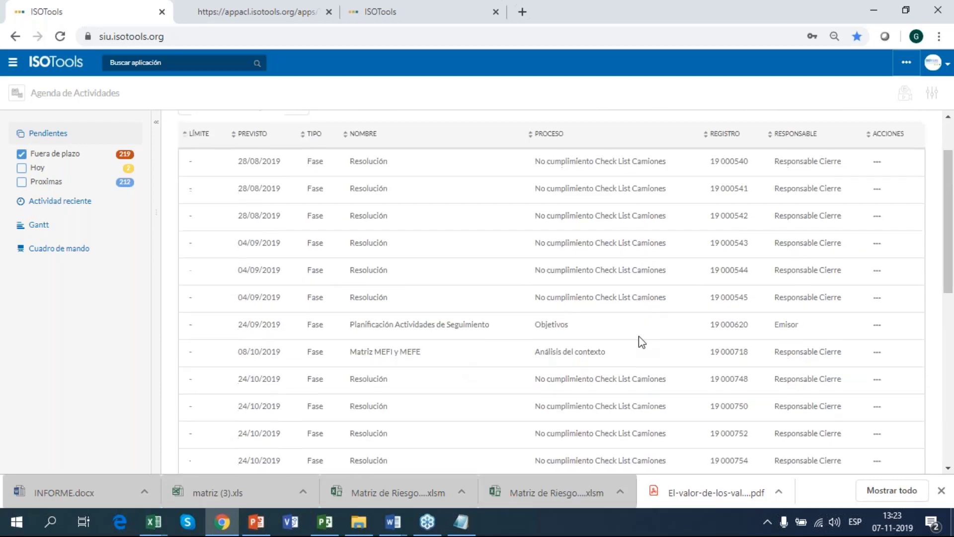
{"action": "scroll", "coordinate": [639, 341], "scroll_direction": "down", "scroll_amount": 9}
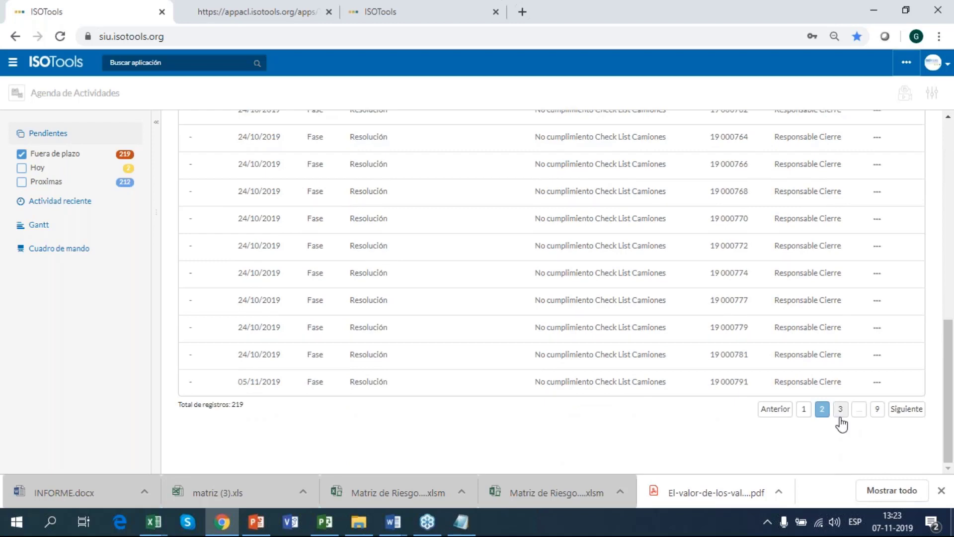
{"action": "left_click", "coordinate": [840, 418]}
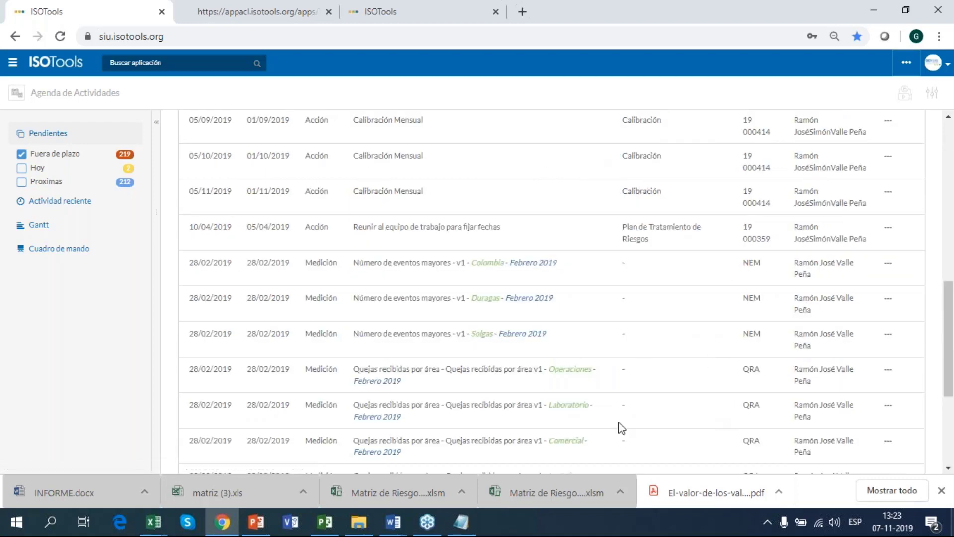
{"action": "scroll", "coordinate": [726, 279], "scroll_direction": "down", "scroll_amount": 5}
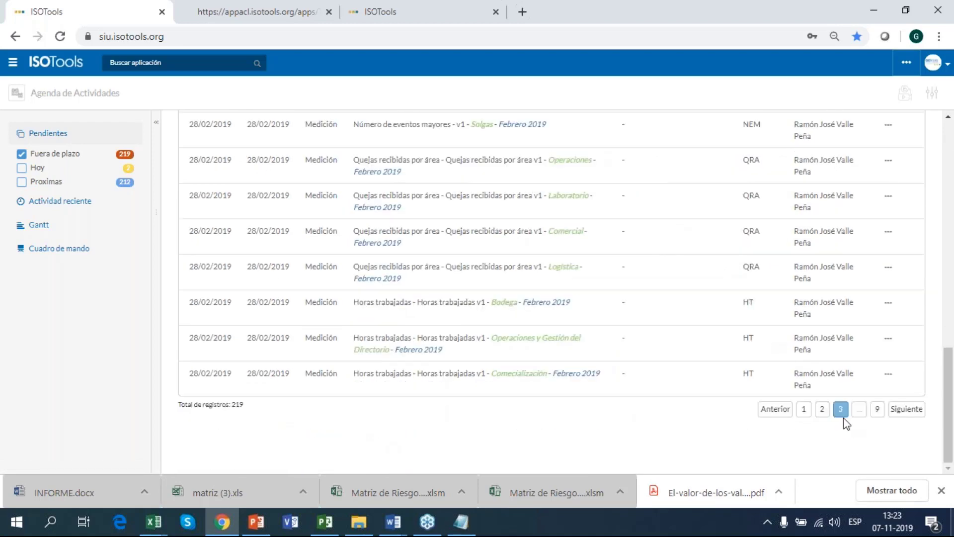
{"action": "left_click", "coordinate": [877, 409]}
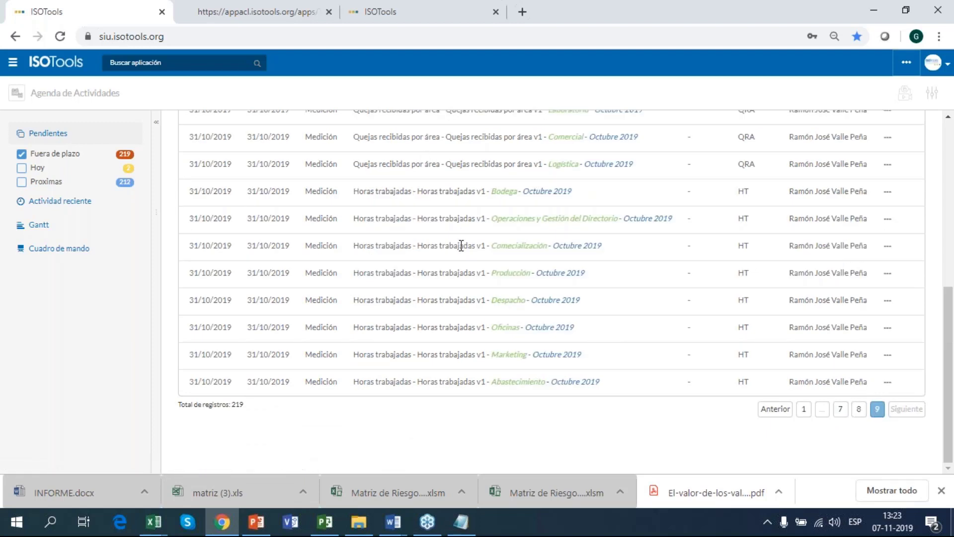
Show the Proximas tasks instead of the overdue ones and find the HALL.DC.3 task on page 3.
{"action": "left_click", "coordinate": [21, 182]}
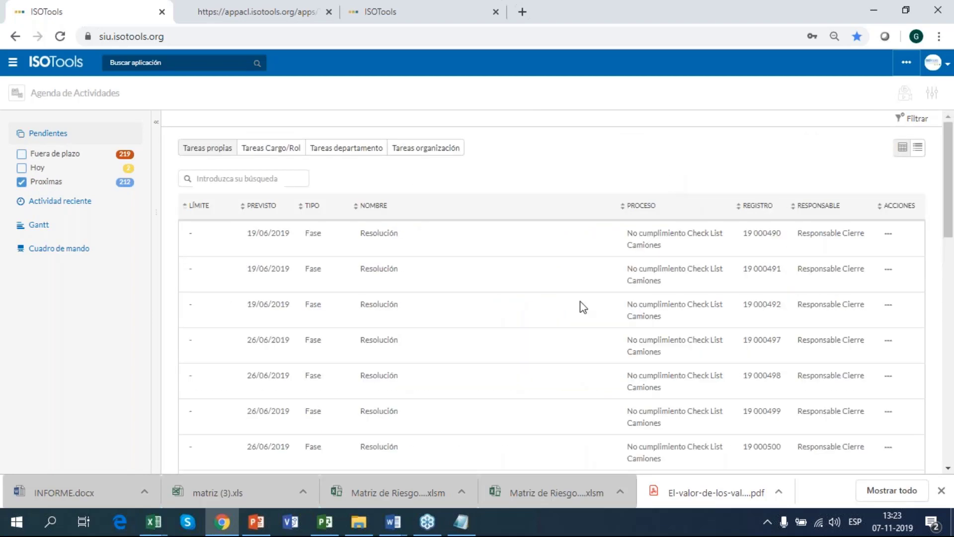
{"action": "scroll", "coordinate": [701, 368], "scroll_direction": "down", "scroll_amount": 15}
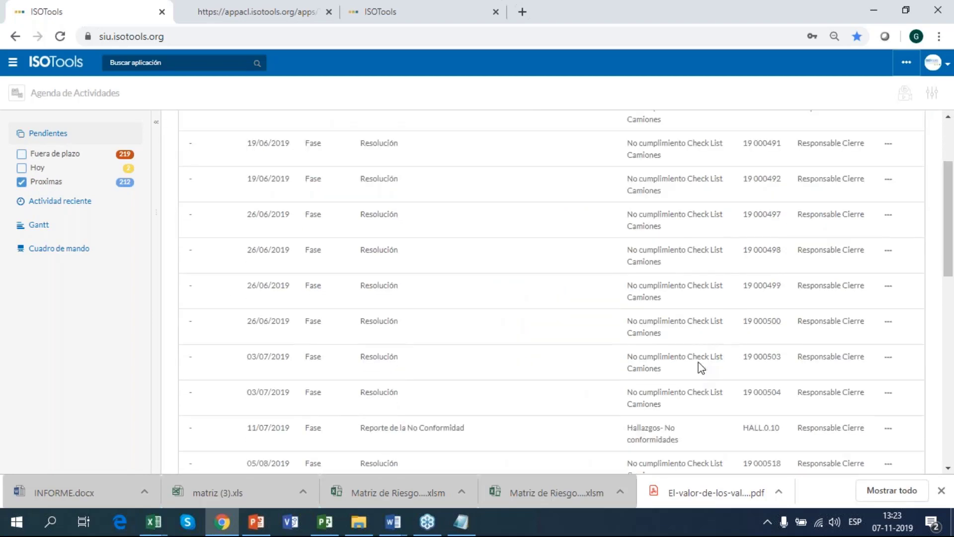
{"action": "scroll", "coordinate": [552, 294], "scroll_direction": "down", "scroll_amount": 3}
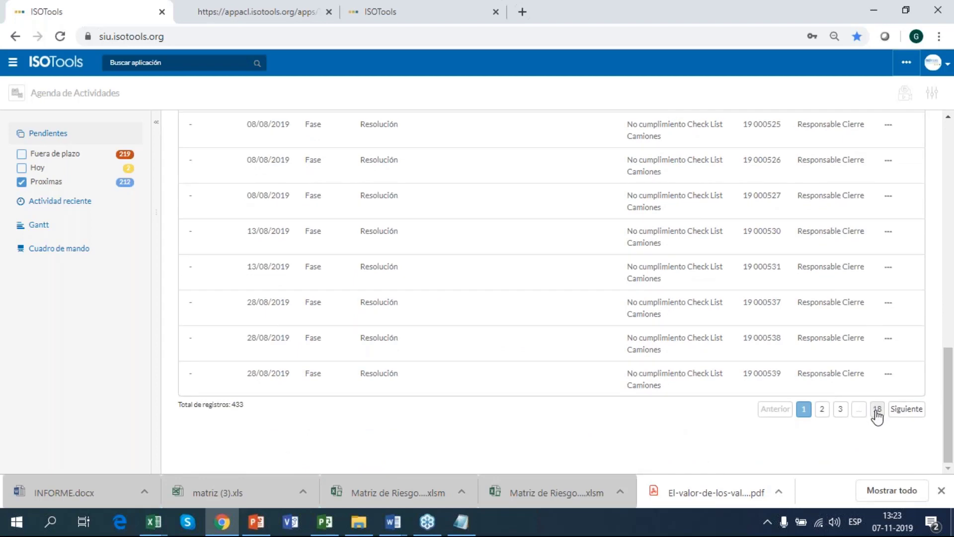
{"action": "left_click", "coordinate": [838, 411]}
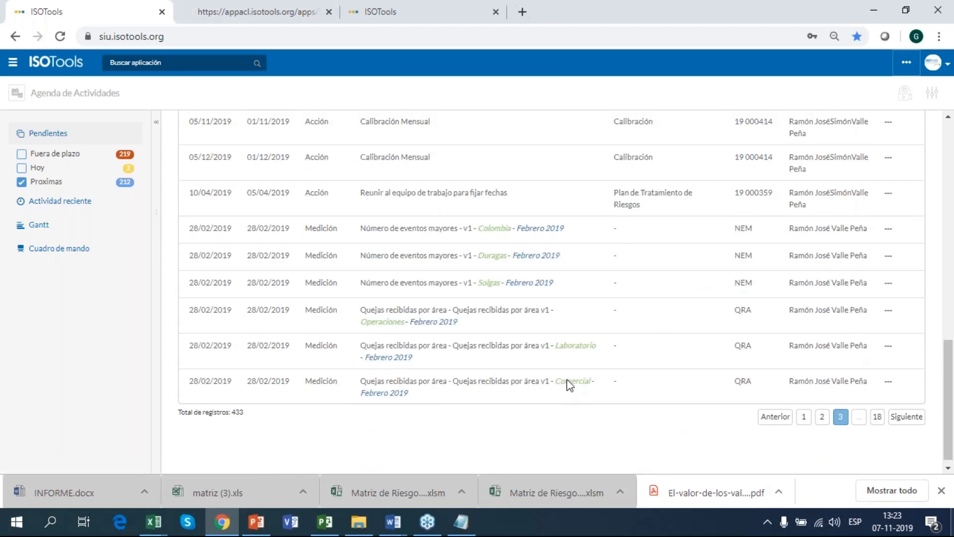
{"action": "scroll", "coordinate": [600, 352], "scroll_direction": "up", "scroll_amount": 4}
{"action": "scroll", "coordinate": [635, 334], "scroll_direction": "up", "scroll_amount": 6}
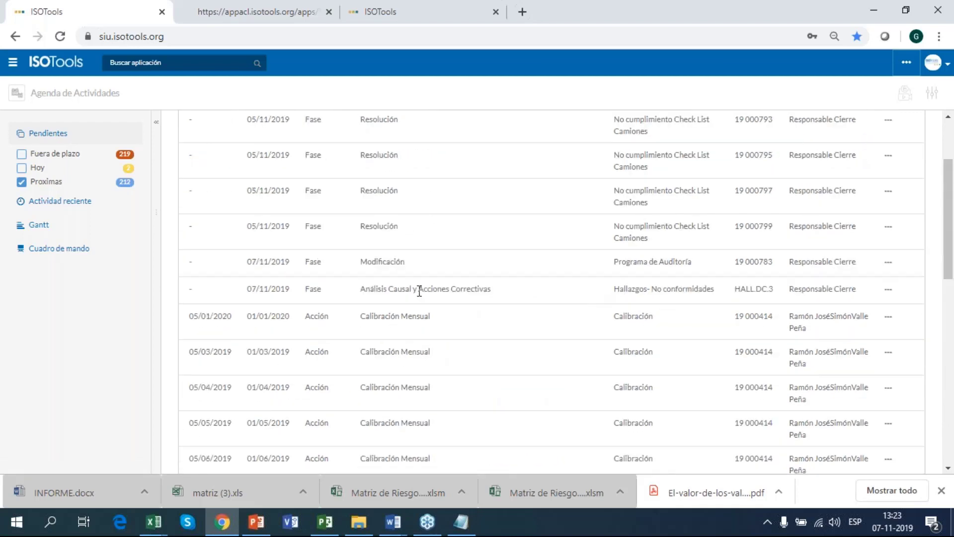
Open the Análisis Causal y Acciones Correctivas task of HALL.DC.3 and examine the finding's report, analysis and task sections.
{"action": "left_click", "coordinate": [889, 290]}
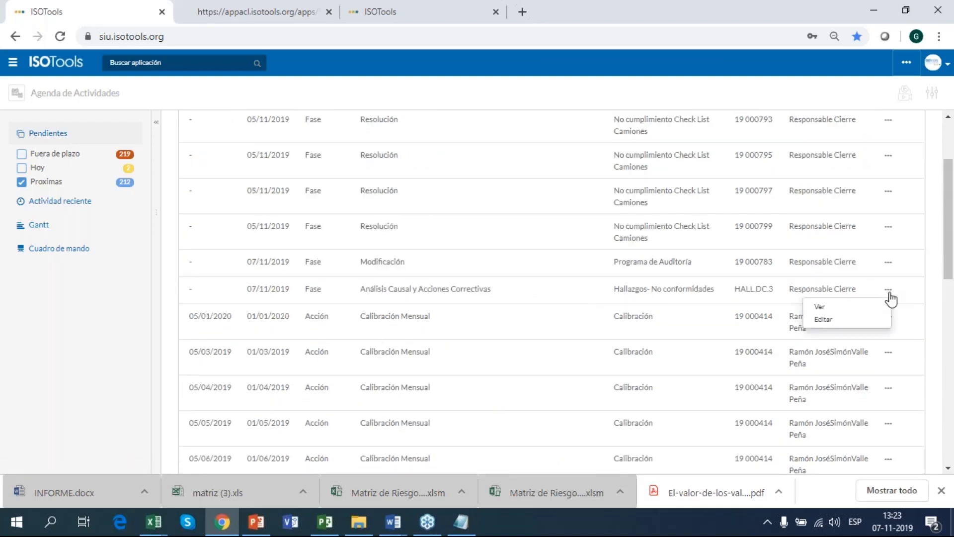
{"action": "left_click", "coordinate": [866, 318]}
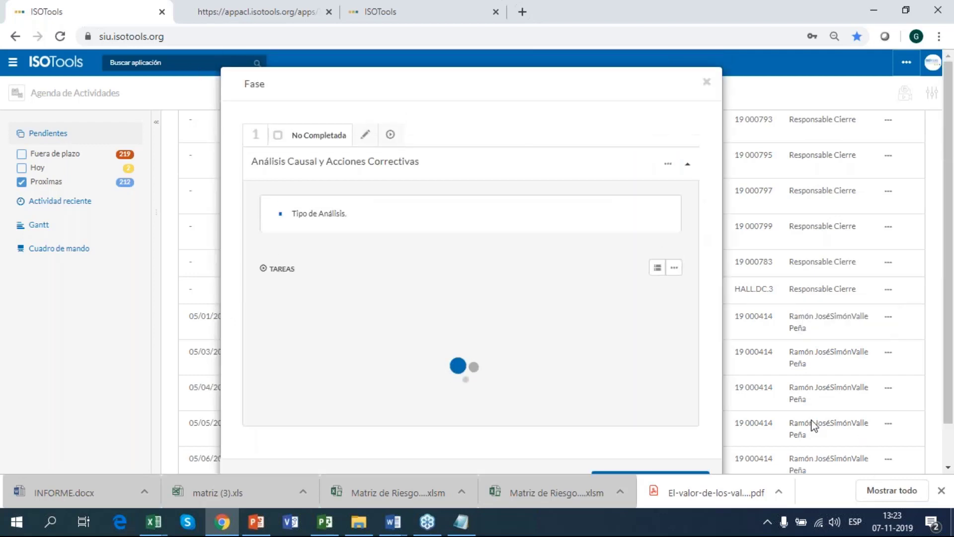
{"action": "scroll", "coordinate": [576, 269], "scroll_direction": "down", "scroll_amount": 3}
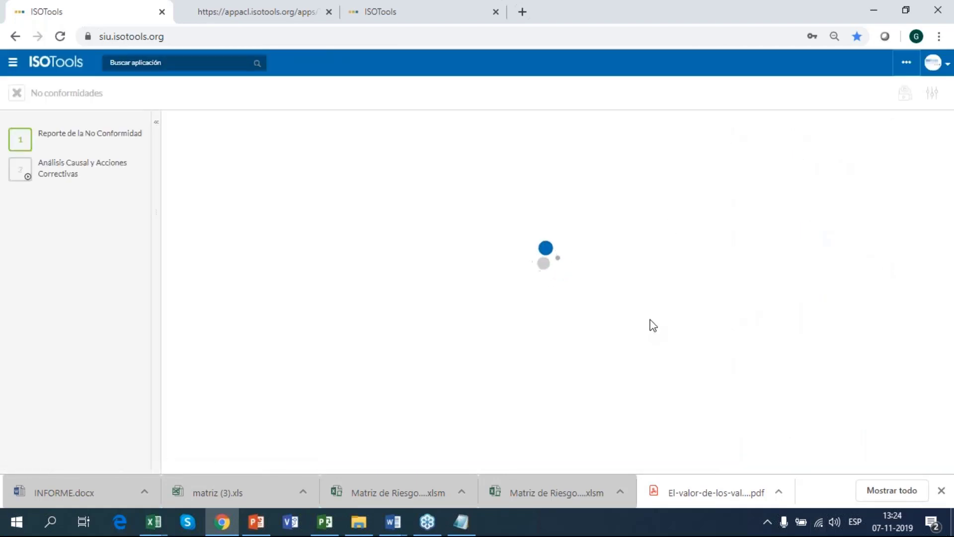
{"action": "left_click", "coordinate": [79, 139]}
{"action": "scroll", "coordinate": [449, 364], "scroll_direction": "down", "scroll_amount": 3}
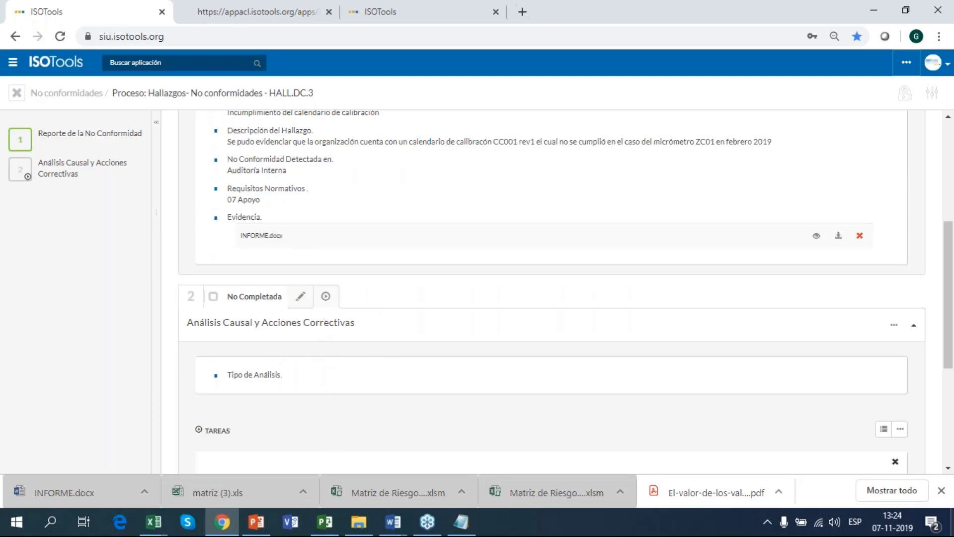
{"action": "scroll", "coordinate": [337, 328], "scroll_direction": "down", "scroll_amount": 4}
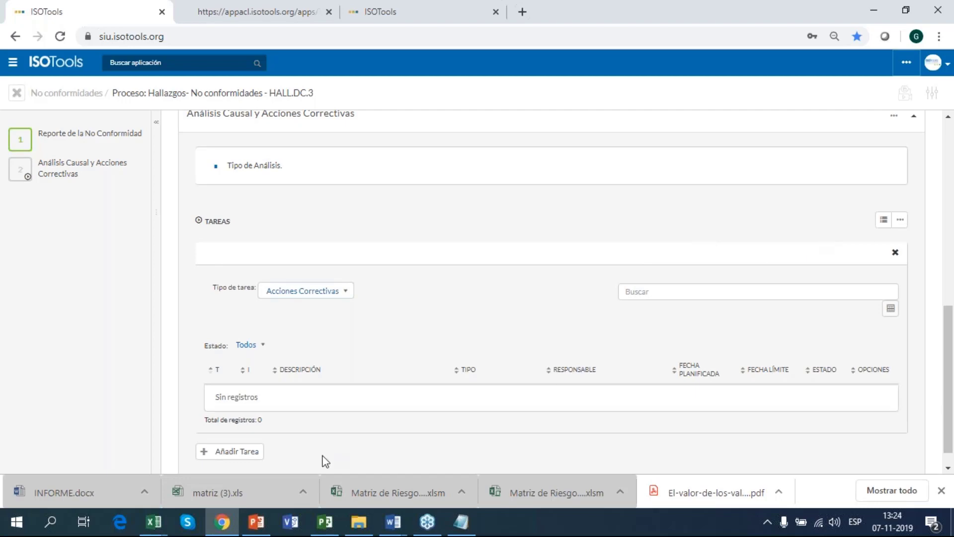
Download the INFORME.docx evidence file from the Reporte de la No Conformidad of HALL.DC.3.
{"action": "scroll", "coordinate": [321, 430], "scroll_direction": "up", "scroll_amount": 8}
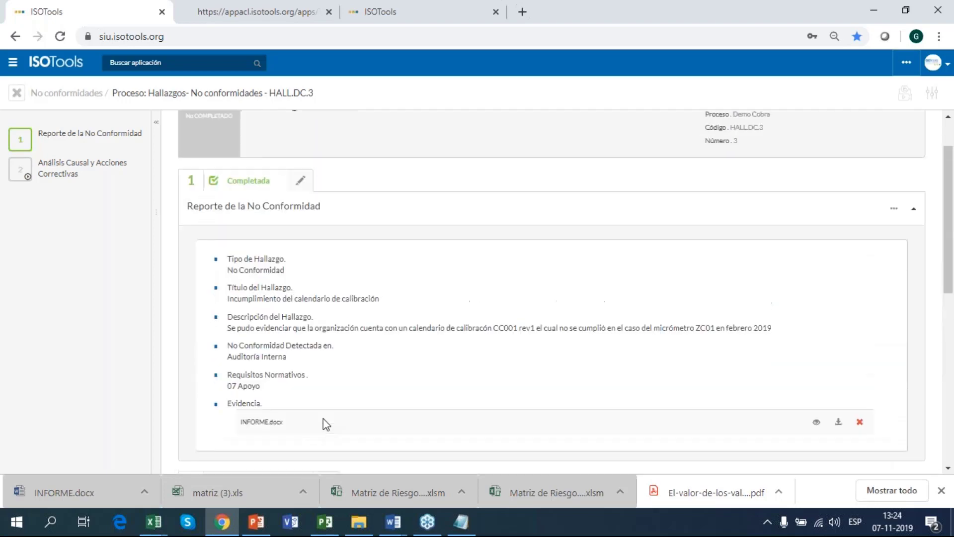
{"action": "scroll", "coordinate": [323, 418], "scroll_direction": "up", "scroll_amount": 1}
{"action": "scroll", "coordinate": [323, 419], "scroll_direction": "down", "scroll_amount": 1}
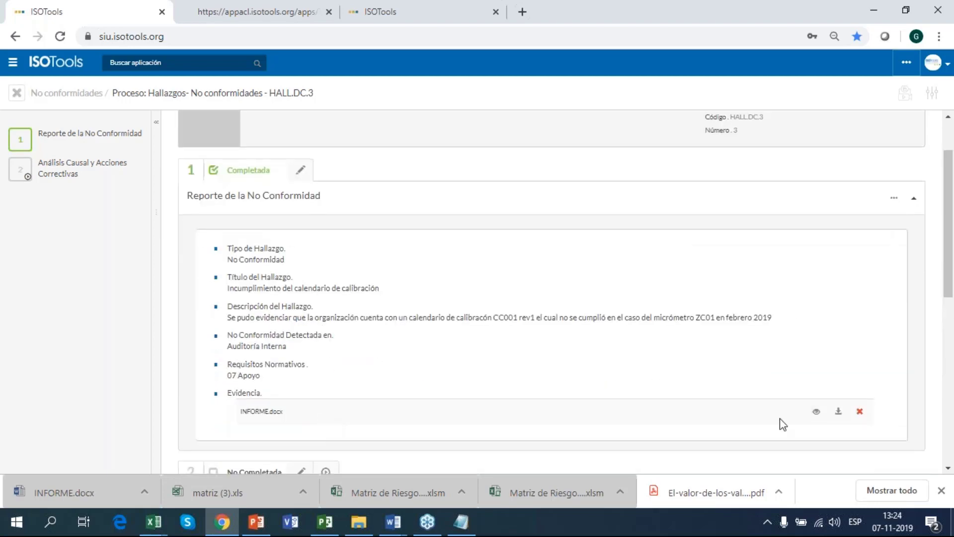
{"action": "left_click", "coordinate": [838, 411]}
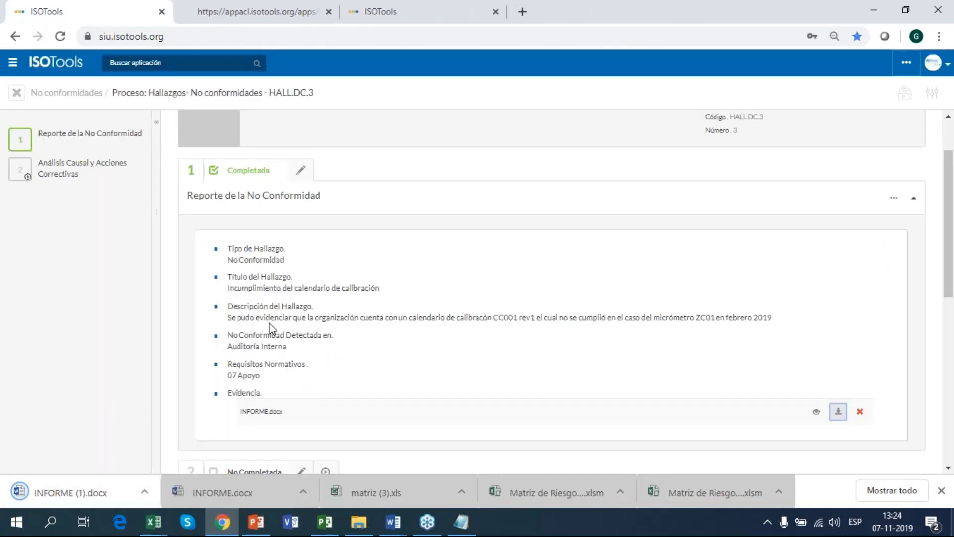
{"action": "scroll", "coordinate": [287, 310], "scroll_direction": "up", "scroll_amount": 2}
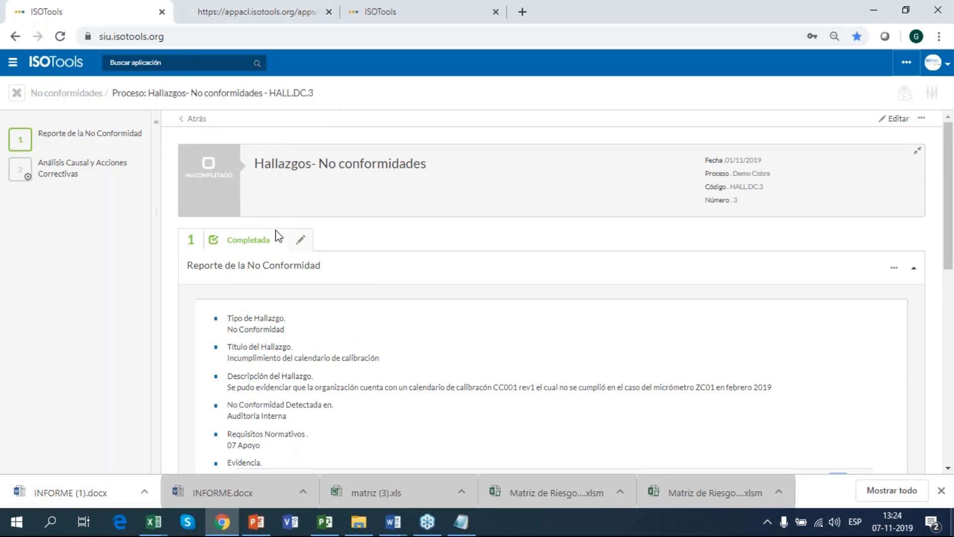
Return to the Agenda de Actividades through the home page and examine the pending activity charts in its Cuadro de mando.
{"action": "left_click", "coordinate": [66, 72]}
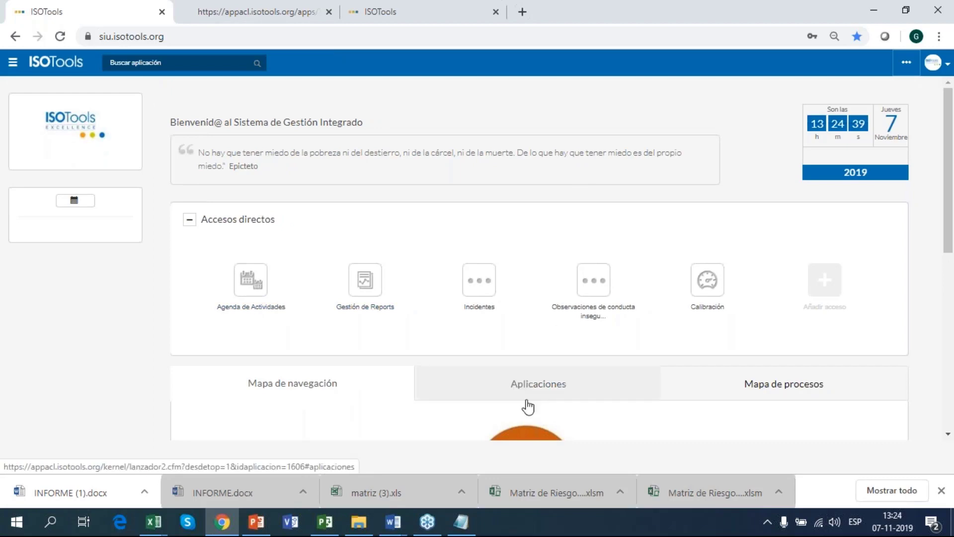
{"action": "left_click", "coordinate": [251, 279]}
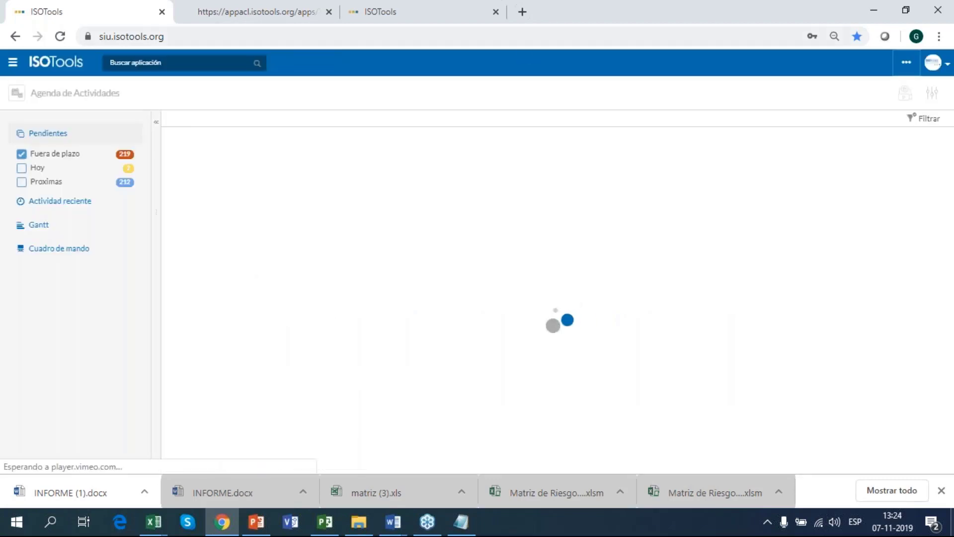
{"action": "left_click", "coordinate": [21, 154]}
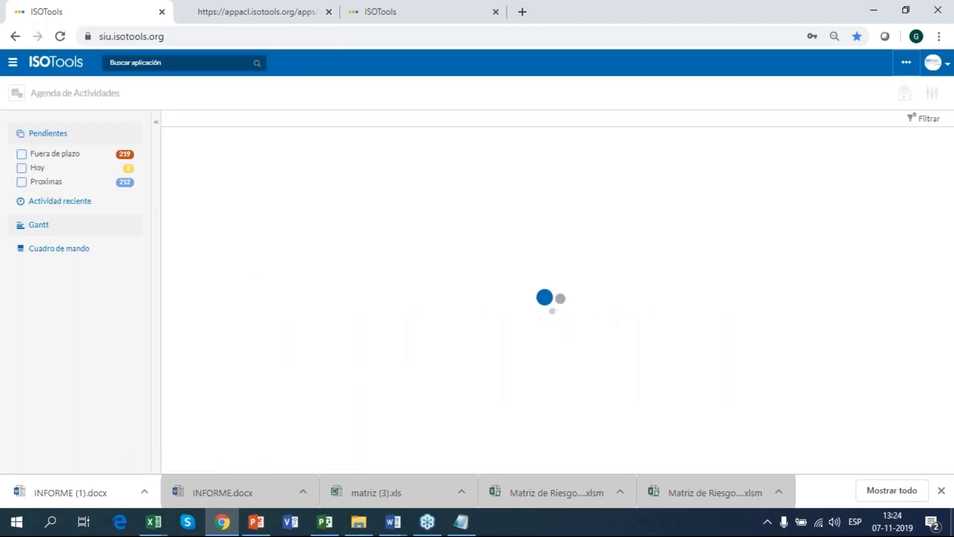
{"action": "left_click", "coordinate": [59, 249]}
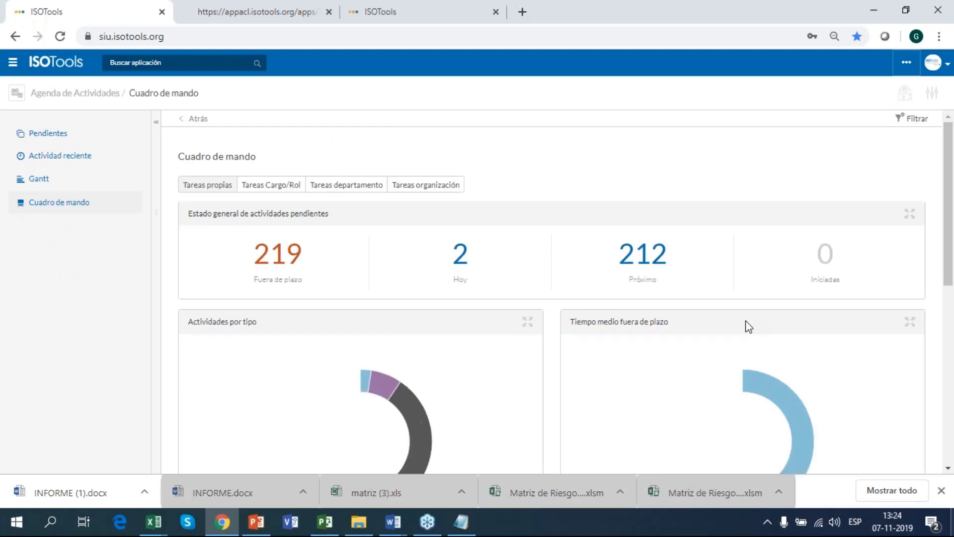
{"action": "scroll", "coordinate": [750, 325], "scroll_direction": "down", "scroll_amount": 3}
{"action": "scroll", "coordinate": [748, 325], "scroll_direction": "down", "scroll_amount": 2}
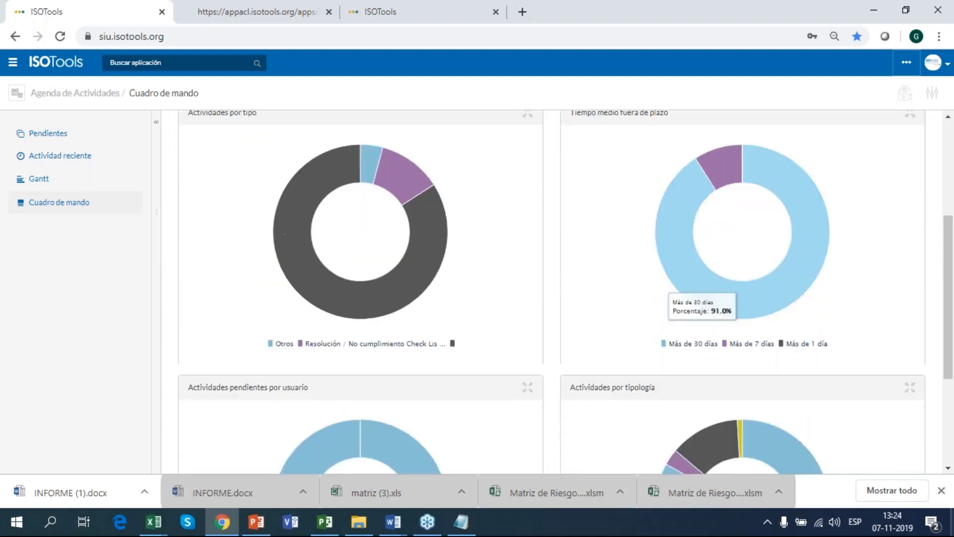
Examine the dashboard charts for activity type, average overdue time, pending activities per user and typology, and the general status summary.
{"action": "scroll", "coordinate": [348, 318], "scroll_direction": "up", "scroll_amount": 1}
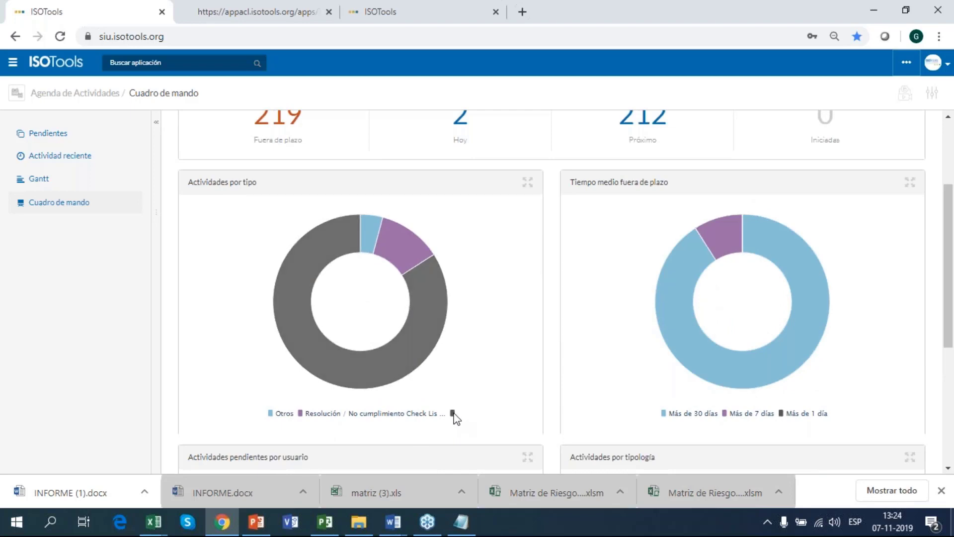
{"action": "mouse_move", "coordinate": [405, 366]}
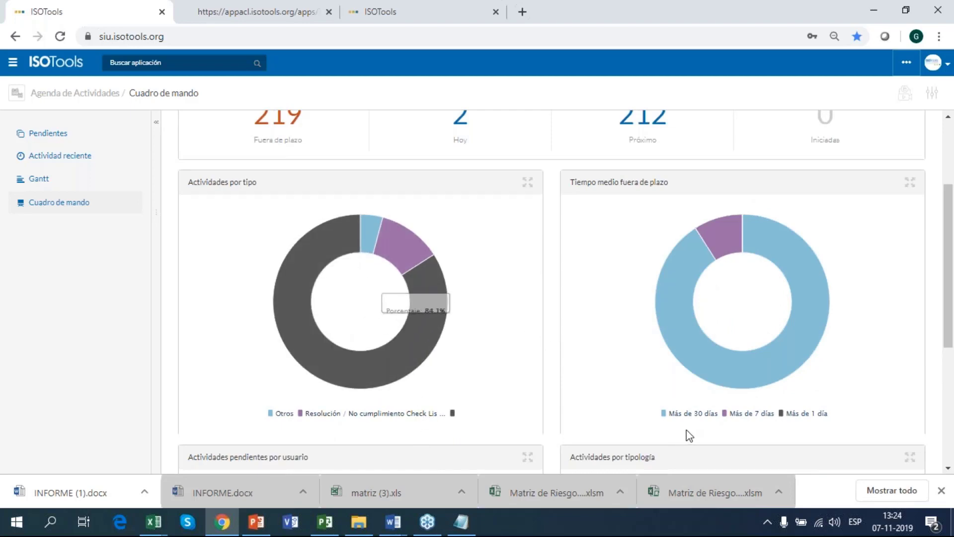
{"action": "mouse_move", "coordinate": [686, 315]}
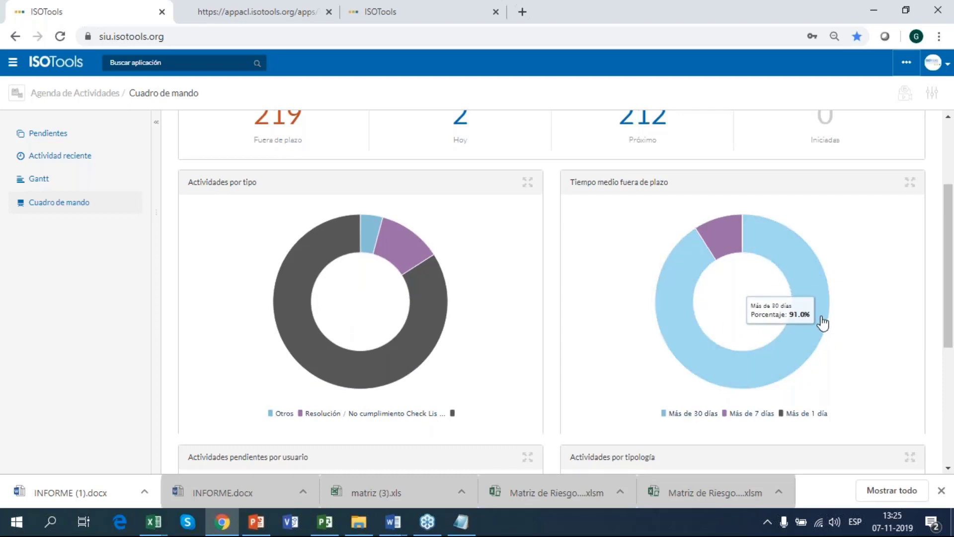
{"action": "scroll", "coordinate": [822, 323], "scroll_direction": "down", "scroll_amount": 3}
{"action": "scroll", "coordinate": [823, 324], "scroll_direction": "down", "scroll_amount": 2}
{"action": "mouse_move", "coordinate": [341, 387]}
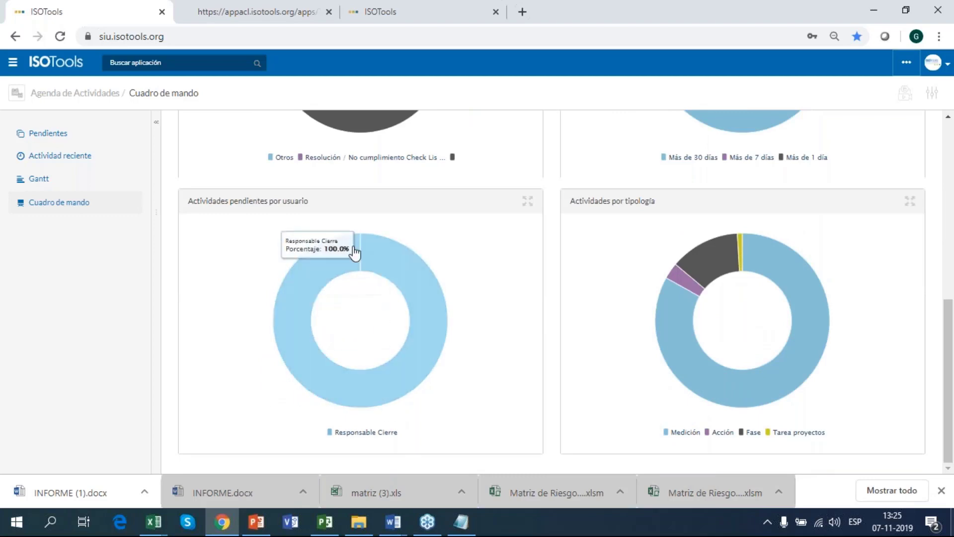
{"action": "mouse_move", "coordinate": [693, 399]}
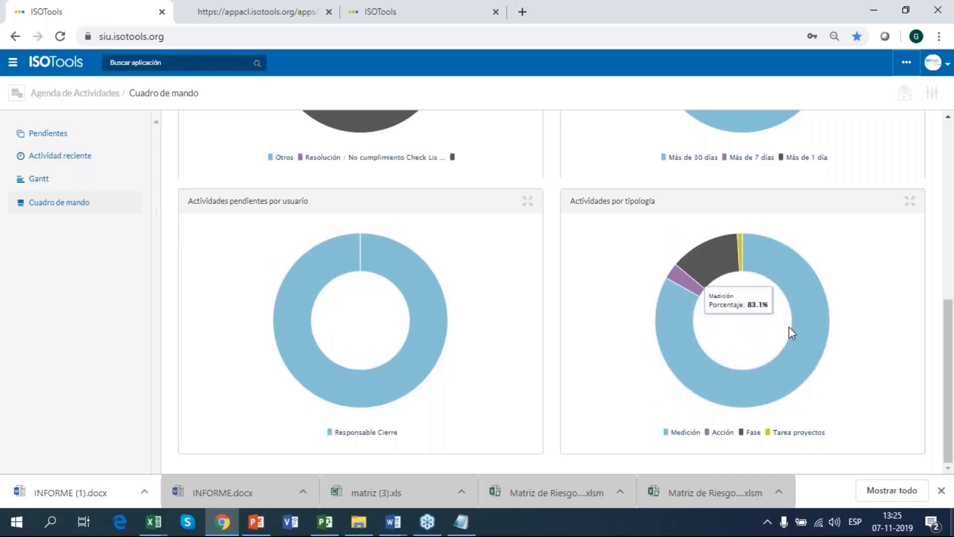
{"action": "scroll", "coordinate": [689, 366], "scroll_direction": "up", "scroll_amount": 4}
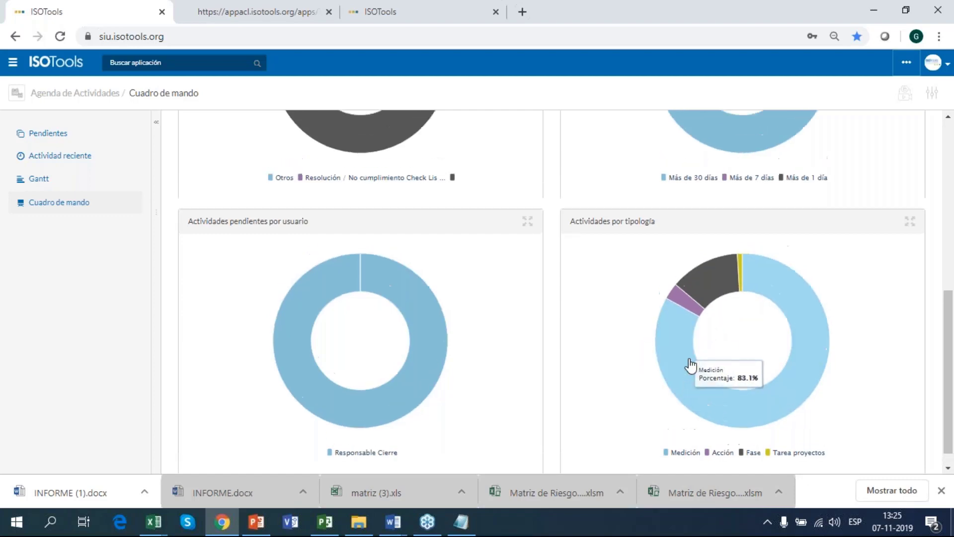
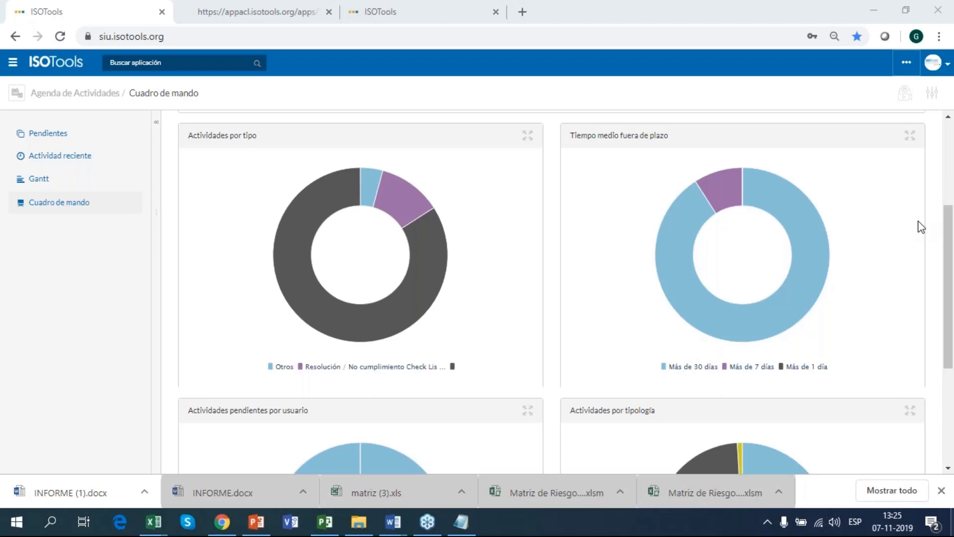
{"action": "scroll", "coordinate": [681, 219], "scroll_direction": "down", "scroll_amount": 4}
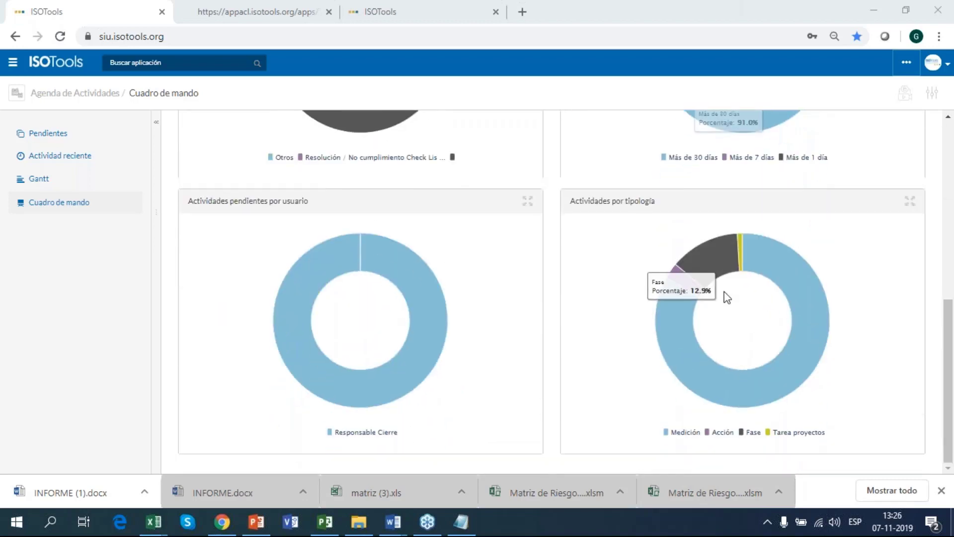
{"action": "scroll", "coordinate": [724, 296], "scroll_direction": "up", "scroll_amount": 8}
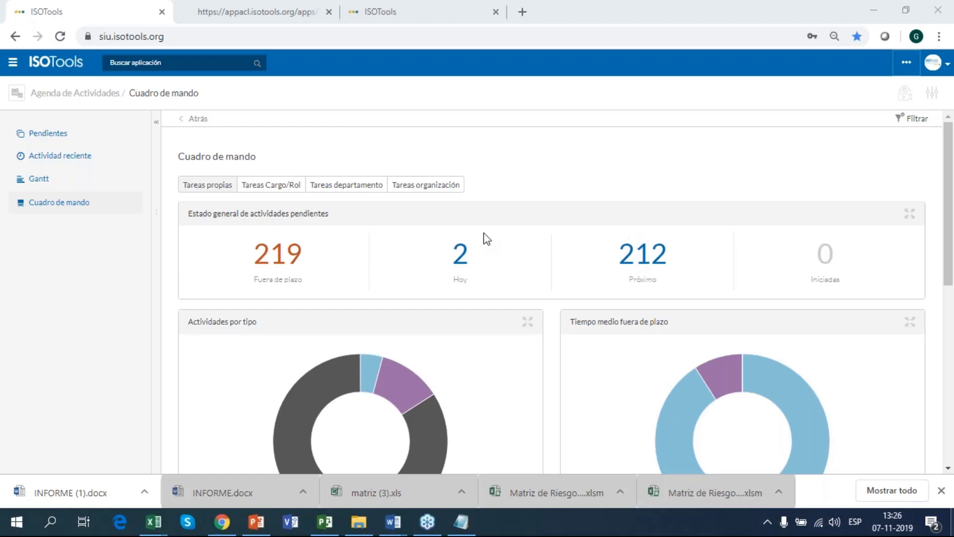
Open the Pendientes list of all activities in the Agenda de Actividades.
{"action": "left_click", "coordinate": [69, 137]}
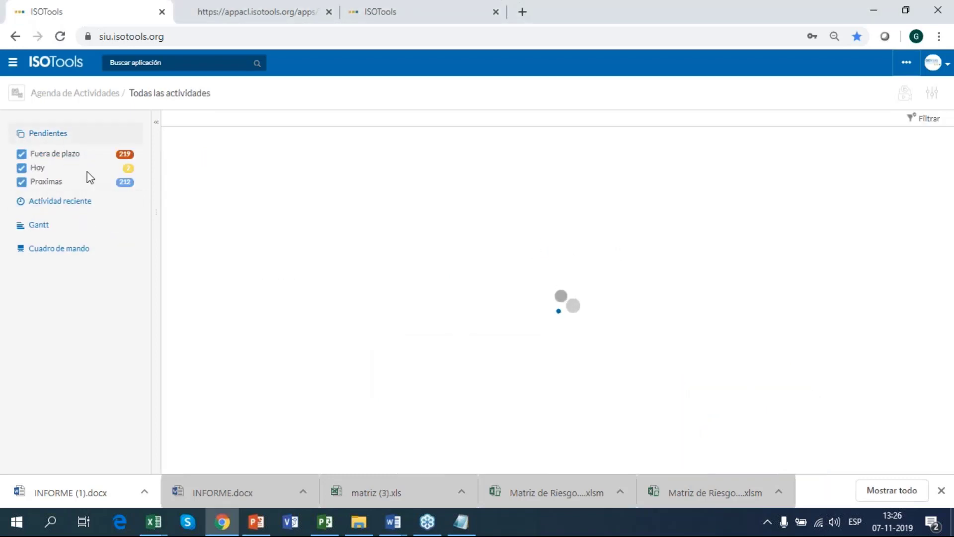